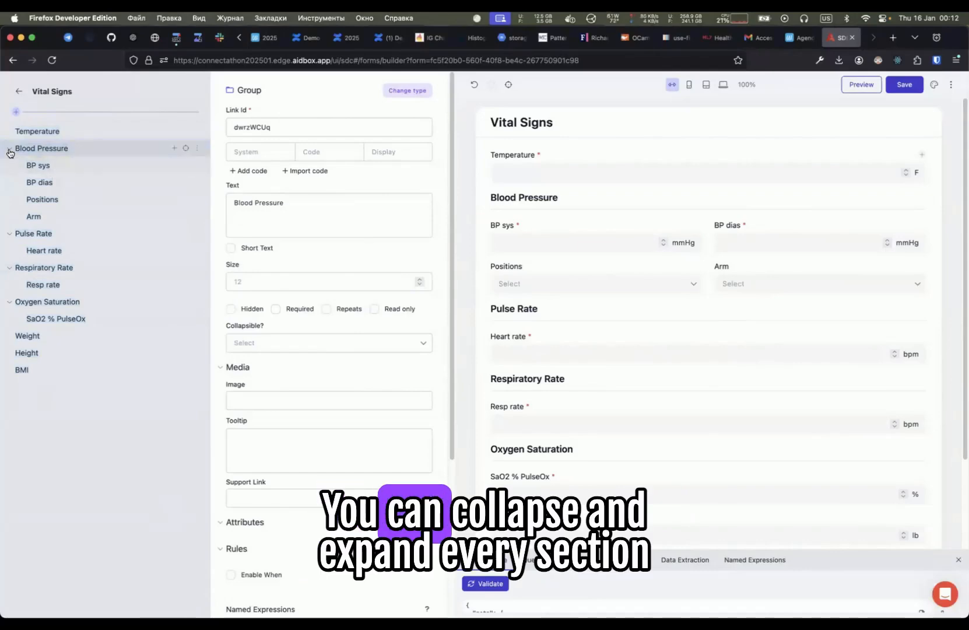
- Collapse and expand the Blood Pressure and Pulse Rate groups in the item tree
{"action": "left_click", "coordinate": [9, 148]}
{"action": "left_click", "coordinate": [9, 148]}
{"action": "left_click", "coordinate": [10, 236]}
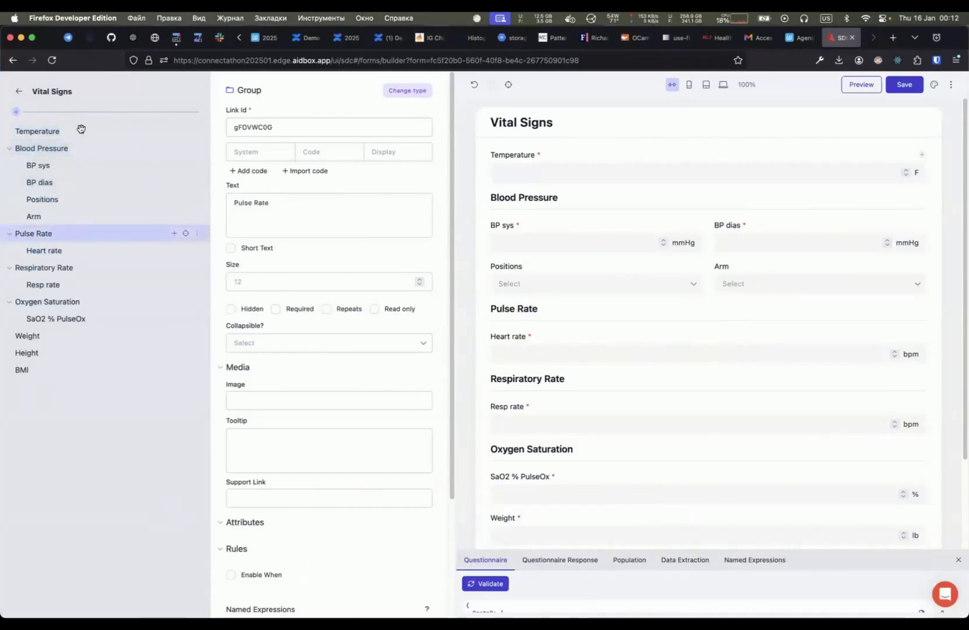
- Browse the settings of the Blood Pressure child items, such as Positions, BP dias, Arm and BP sys
{"action": "left_click_drag", "start_coordinate": [224, 82], "coordinate": [320, 593]}
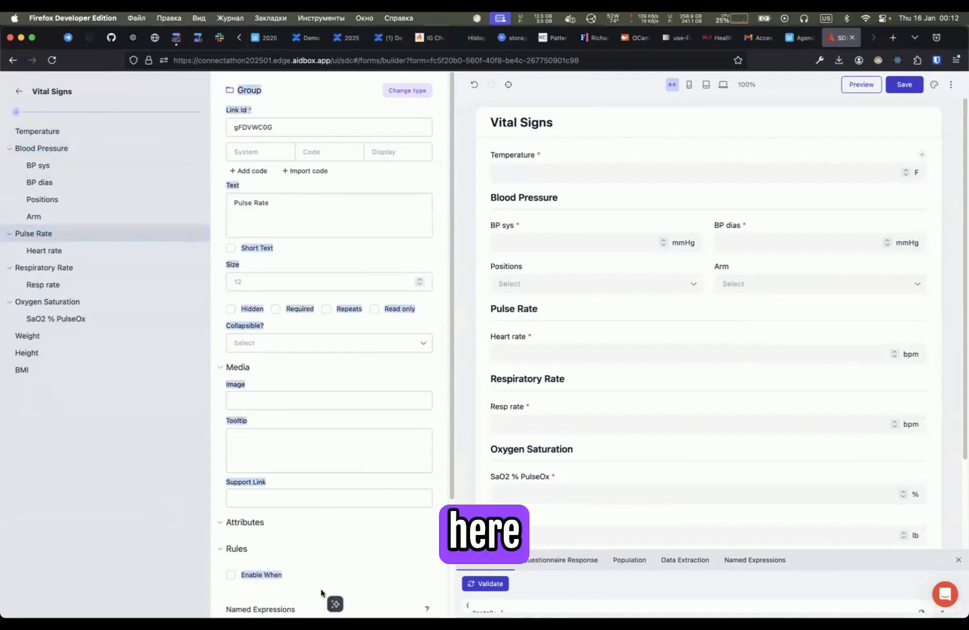
{"action": "left_click", "coordinate": [63, 199]}
{"action": "left_click", "coordinate": [56, 181]}
{"action": "left_click", "coordinate": [46, 166]}
{"action": "left_click", "coordinate": [41, 216]}
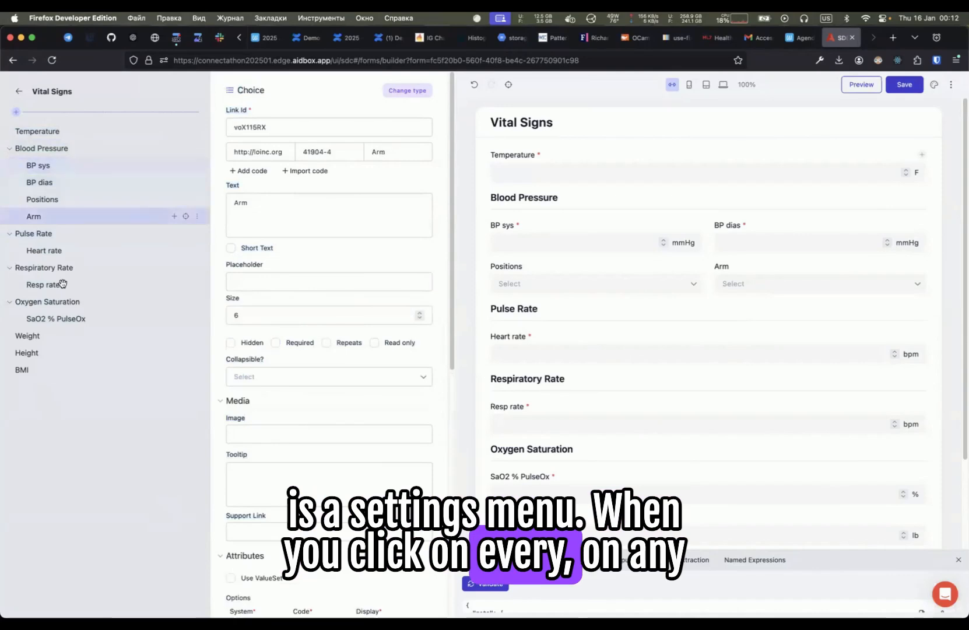
{"action": "left_click", "coordinate": [49, 250]}
{"action": "left_click", "coordinate": [46, 165]}
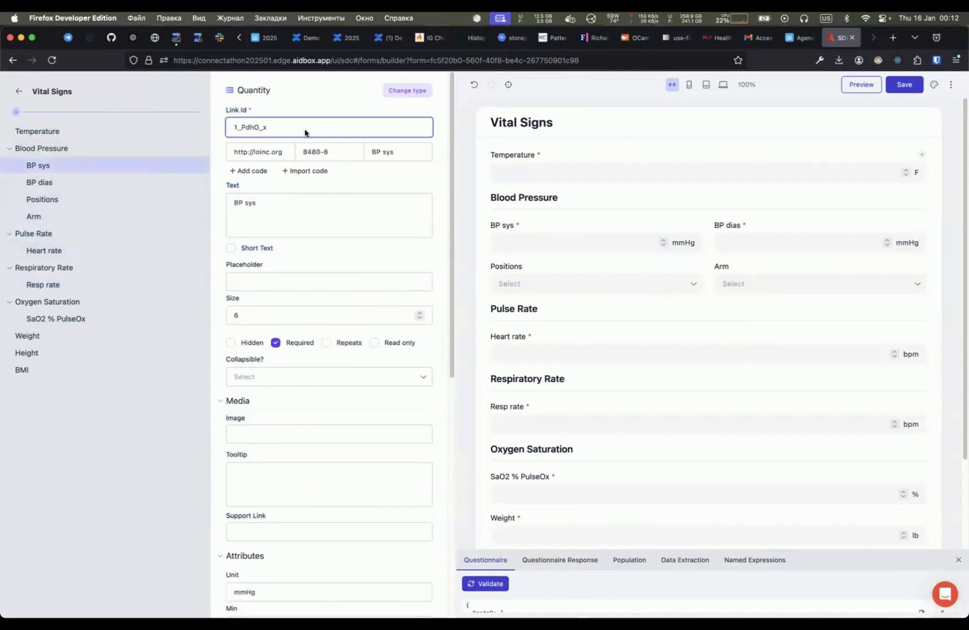
- Examine the BP sys item's settings, including link ID, code, text and size
{"action": "scroll", "coordinate": [302, 353], "scroll_direction": "down", "scroll_amount": 8}
{"action": "scroll", "coordinate": [303, 352], "scroll_direction": "up", "scroll_amount": 8}
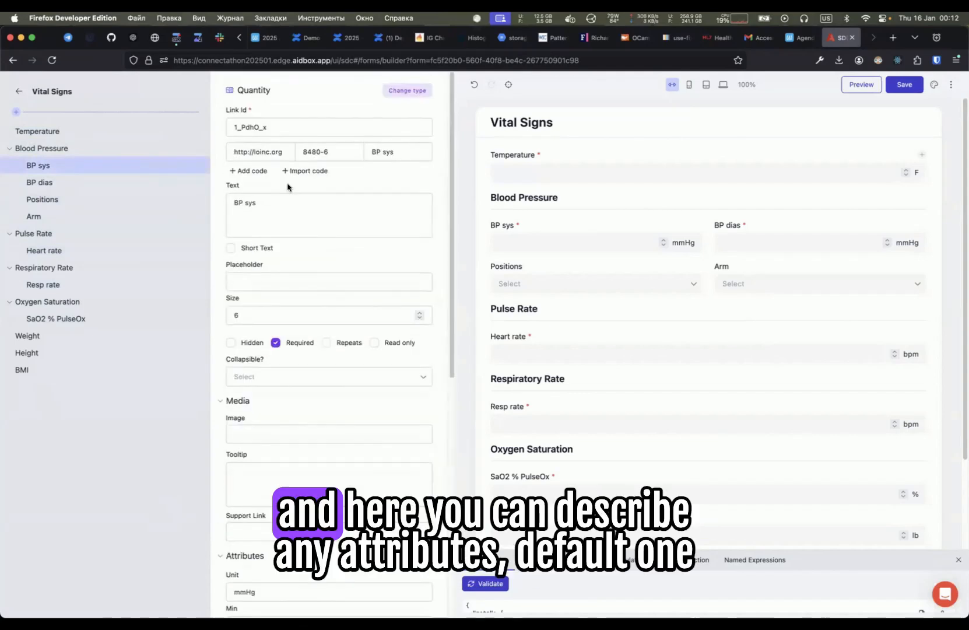
{"action": "left_click", "coordinate": [271, 133]}
{"action": "left_click", "coordinate": [353, 280]}
{"action": "left_click", "coordinate": [325, 214]}
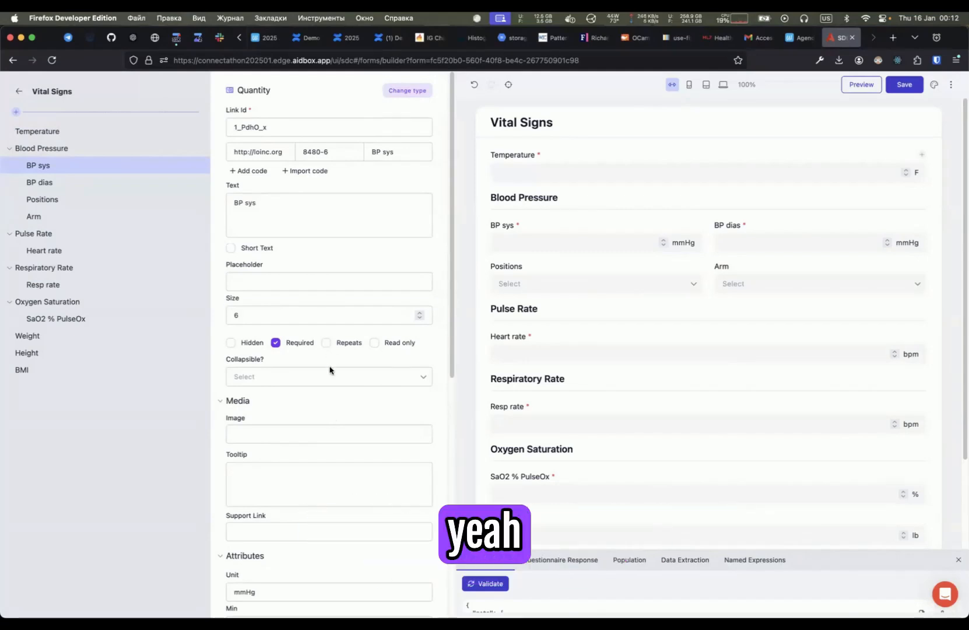
- Collapse and expand the Media, Attributes and Rules sections of the BP sys settings
{"action": "scroll", "coordinate": [329, 370], "scroll_direction": "down", "scroll_amount": 10}
{"action": "left_click", "coordinate": [222, 278]}
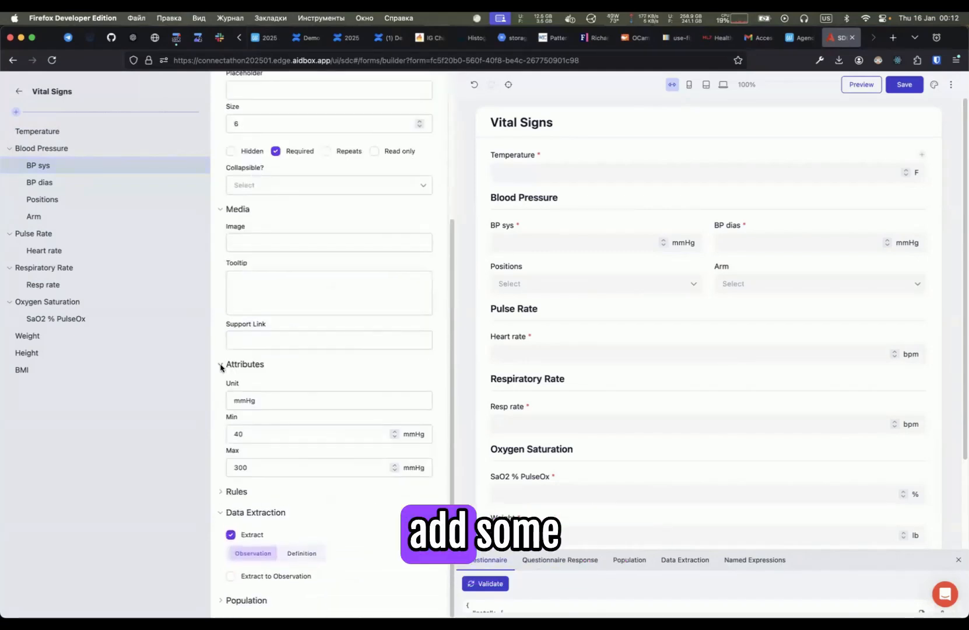
{"action": "left_click", "coordinate": [222, 366]}
{"action": "left_click", "coordinate": [221, 316]}
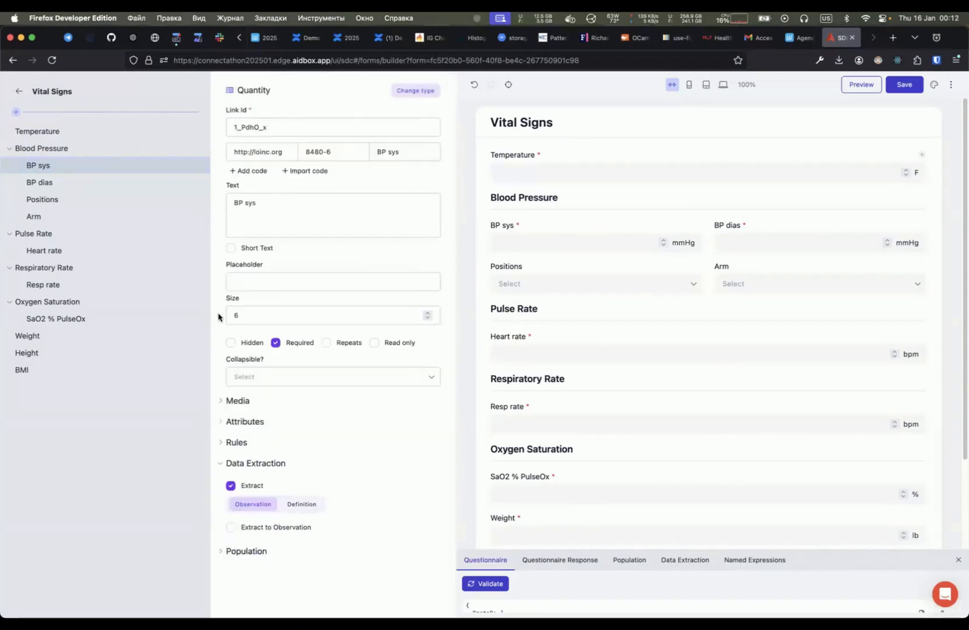
{"action": "left_click", "coordinate": [223, 402]}
{"action": "left_click", "coordinate": [222, 401]}
{"action": "left_click", "coordinate": [220, 421]}
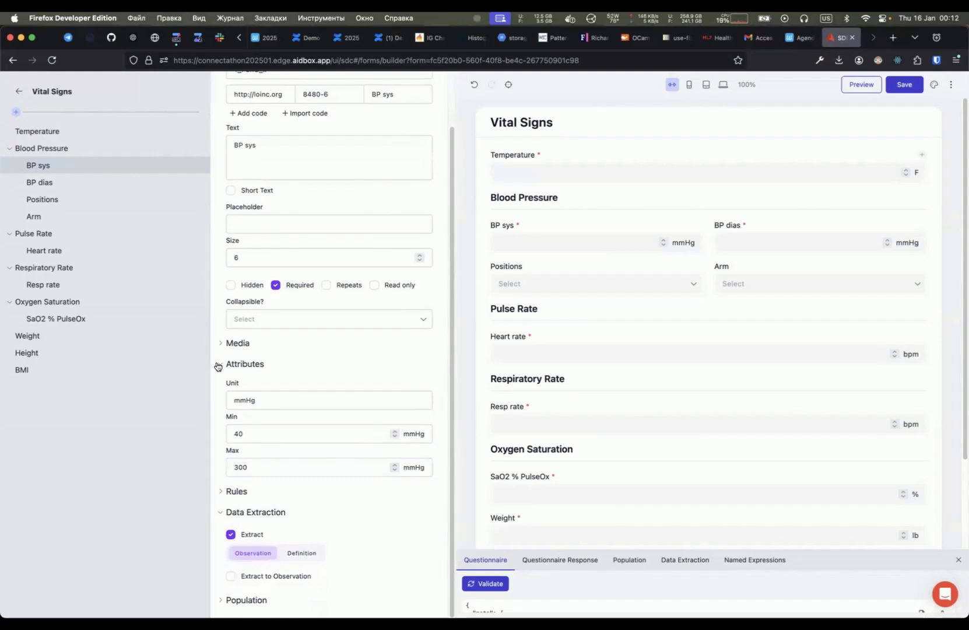
{"action": "left_click", "coordinate": [217, 366]}
{"action": "left_click", "coordinate": [221, 441]}
{"action": "scroll", "coordinate": [274, 331], "scroll_direction": "down", "scroll_amount": 3}
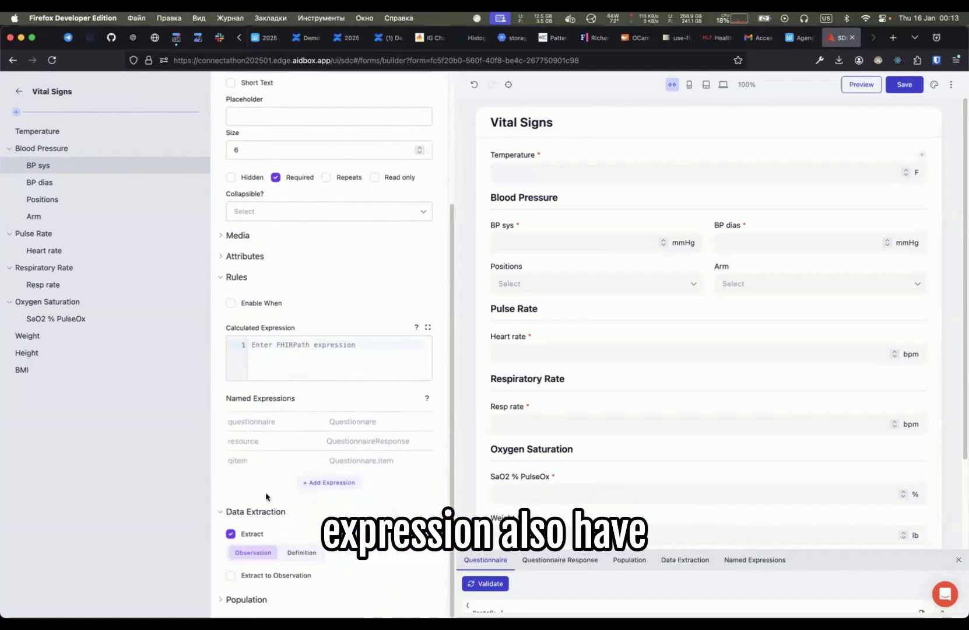
{"action": "scroll", "coordinate": [304, 540], "scroll_direction": "down", "scroll_amount": 2}
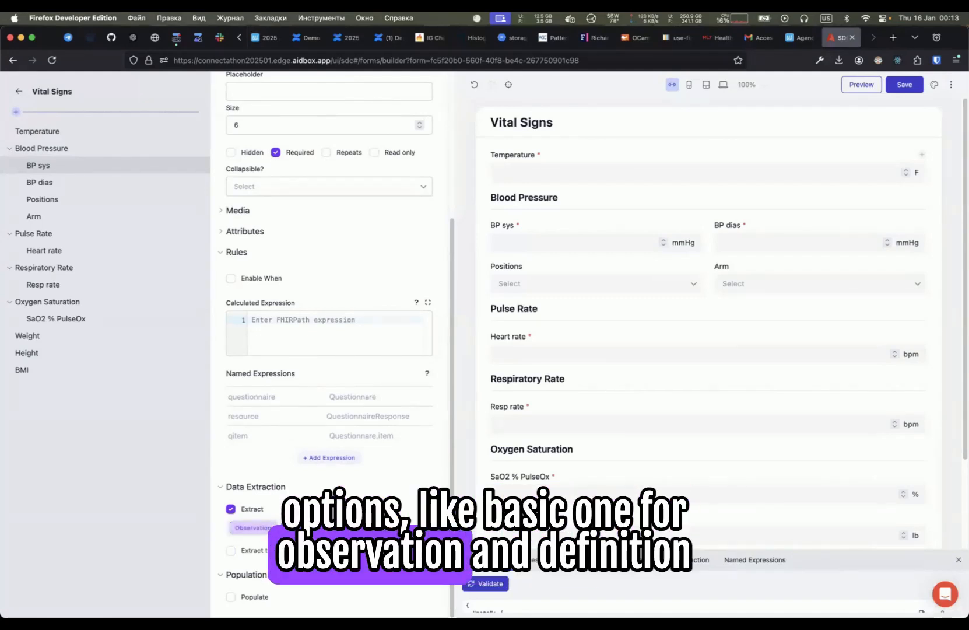
- Enable Populate for the BP sys item and select its Default value field
{"action": "left_click", "coordinate": [231, 597]}
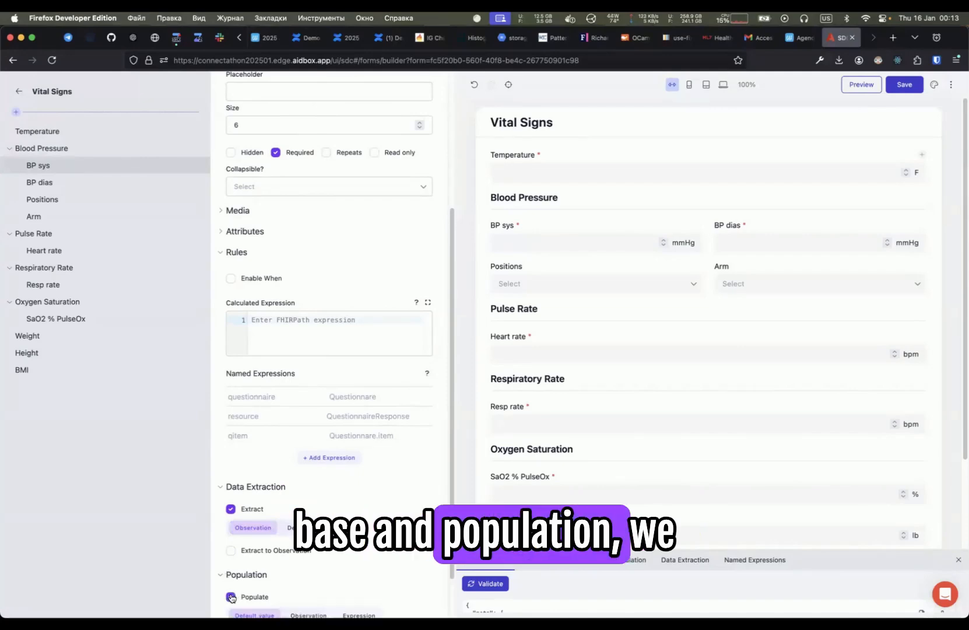
{"action": "scroll", "coordinate": [233, 584], "scroll_direction": "down", "scroll_amount": 2}
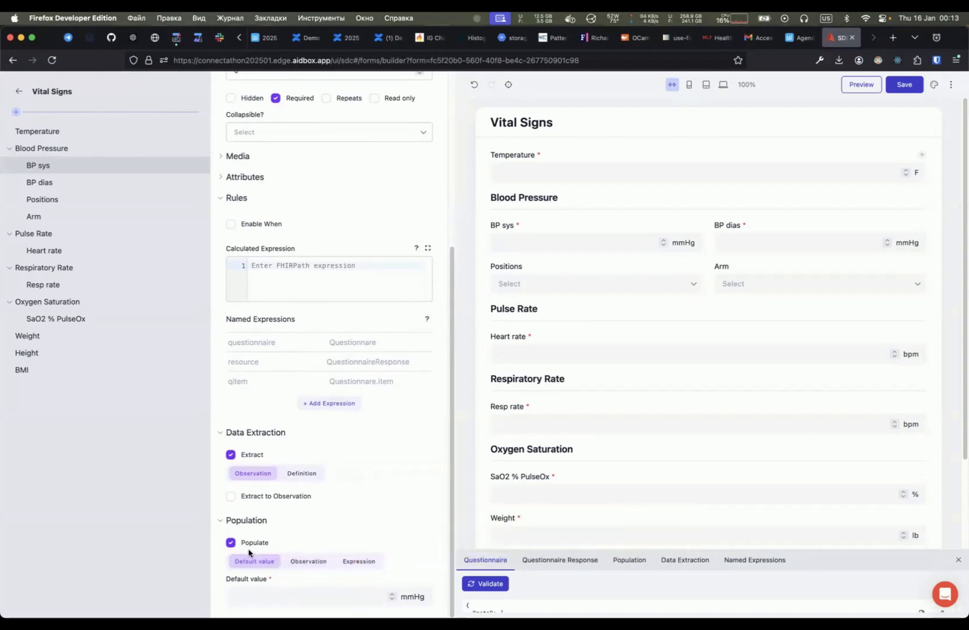
{"action": "left_click", "coordinate": [257, 593]}
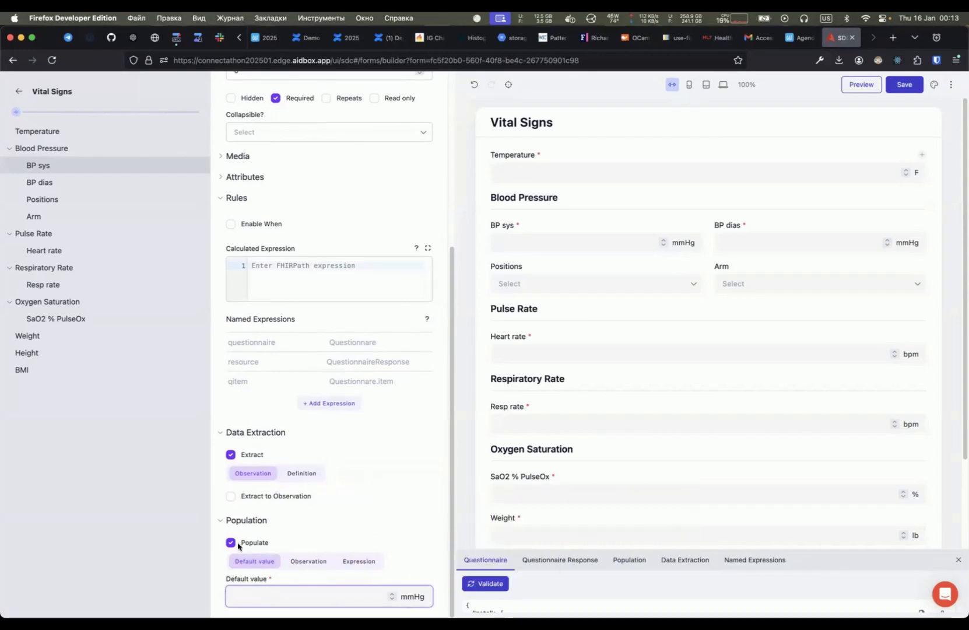
{"action": "scroll", "coordinate": [239, 543], "scroll_direction": "up", "scroll_amount": 5}
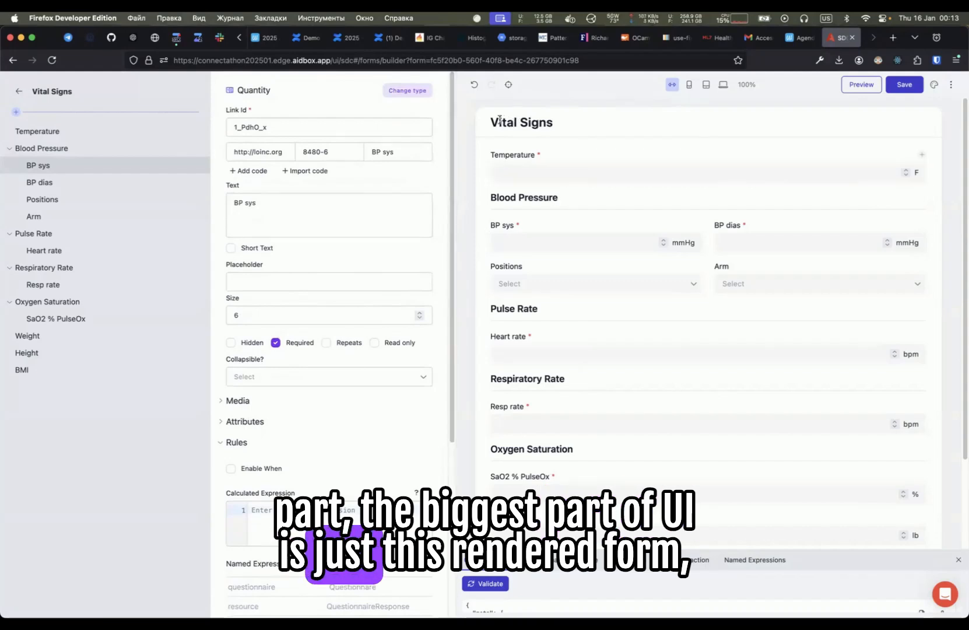
- Enter 200 as the Temperature in the form preview
{"action": "left_click_drag", "start_coordinate": [491, 120], "coordinate": [884, 513]}
{"action": "left_click", "coordinate": [781, 169]}
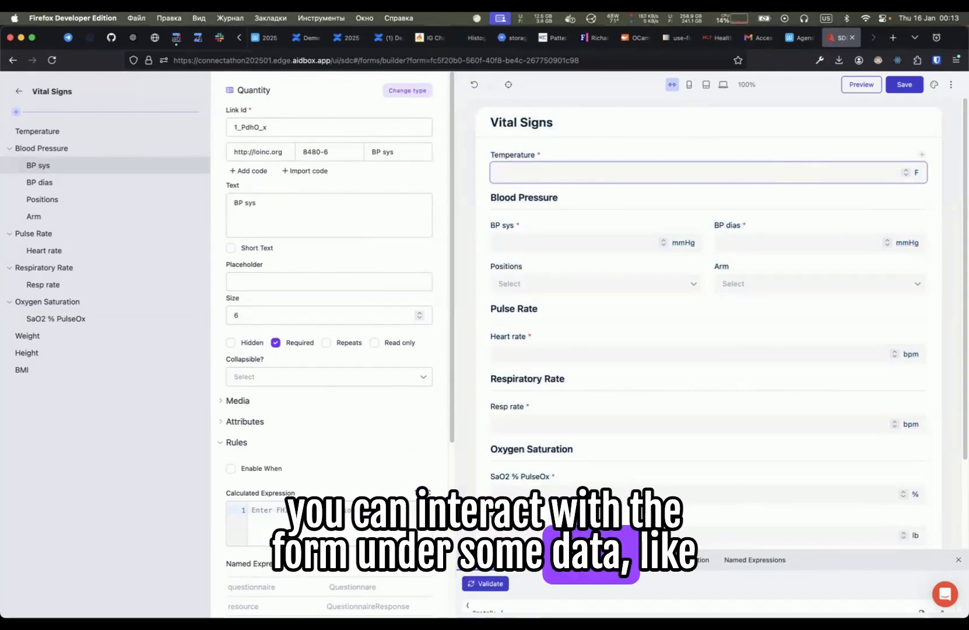
{"action": "type", "text": "100"}
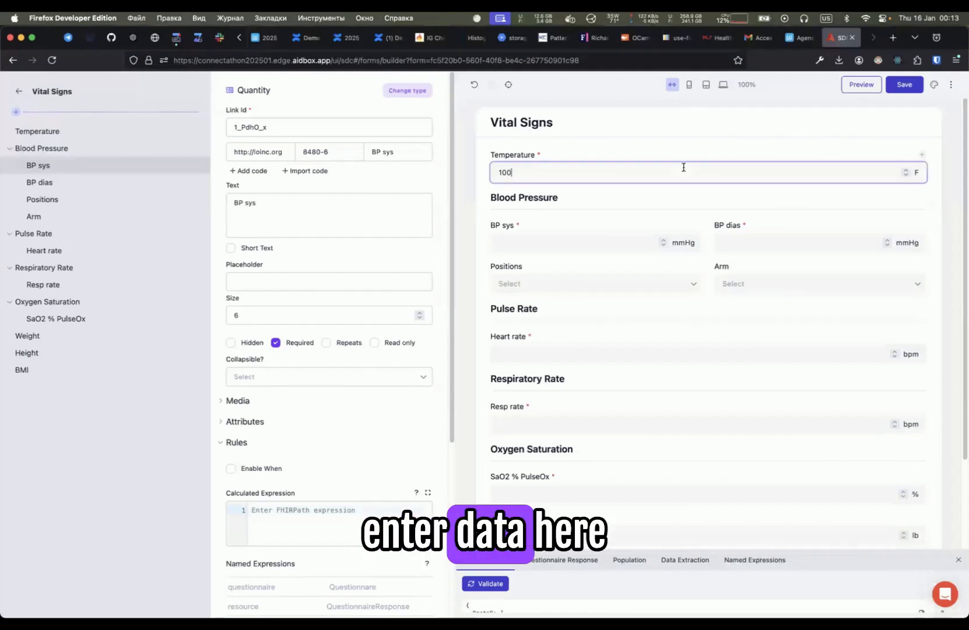
{"action": "key", "text": "Left"}
{"action": "key", "text": "Left"}
{"action": "key", "text": "BackSpace"}
{"action": "type", "text": "2"}
{"action": "left_click", "coordinate": [637, 159]}
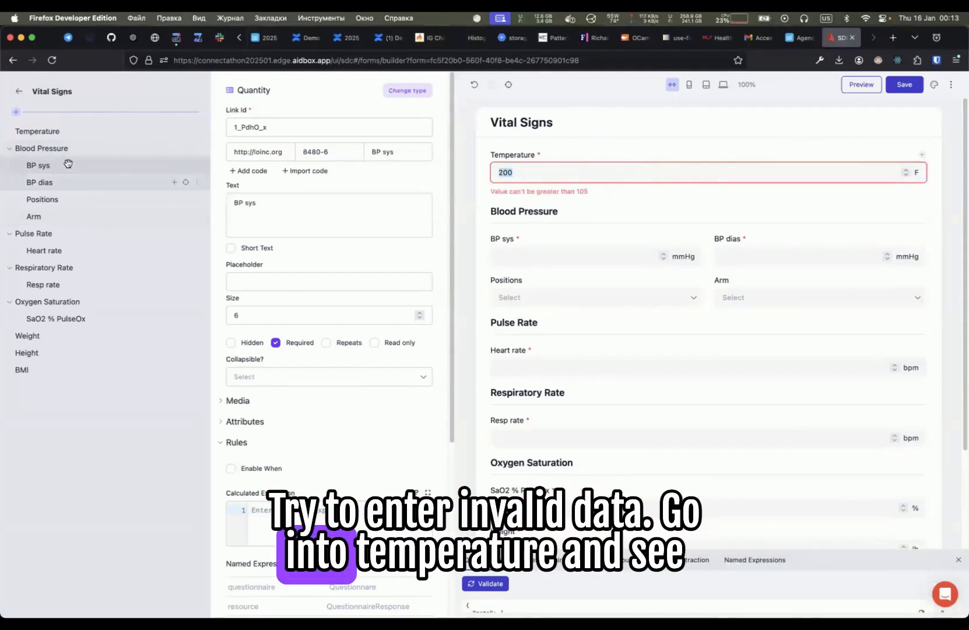
- Open the Temperature item and inspect its Min and Max attributes
{"action": "left_click", "coordinate": [46, 135]}
{"action": "scroll", "coordinate": [315, 326], "scroll_direction": "down", "scroll_amount": 5}
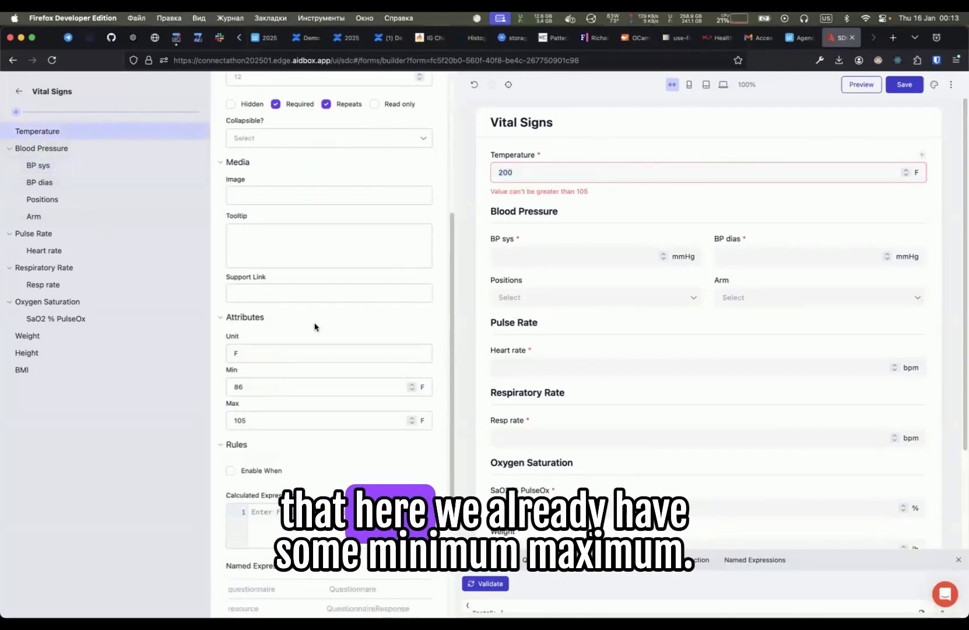
{"action": "double_click", "coordinate": [257, 374]}
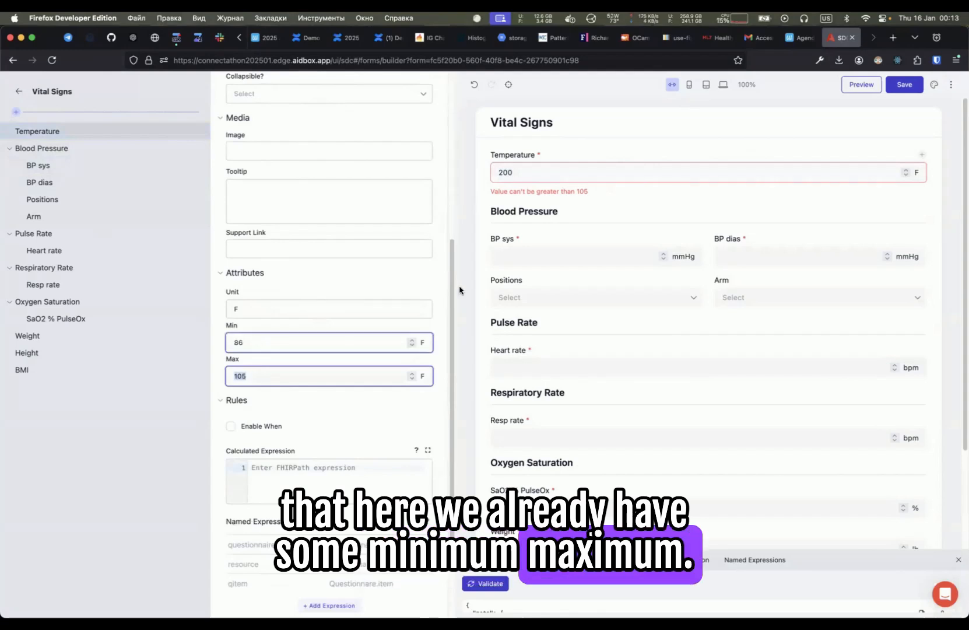
- Preview the form at tablet, desktop and mobile widths, ending on the 425px mobile view
{"action": "left_click", "coordinate": [685, 147]}
{"action": "scroll", "coordinate": [682, 146], "scroll_direction": "up", "scroll_amount": 1}
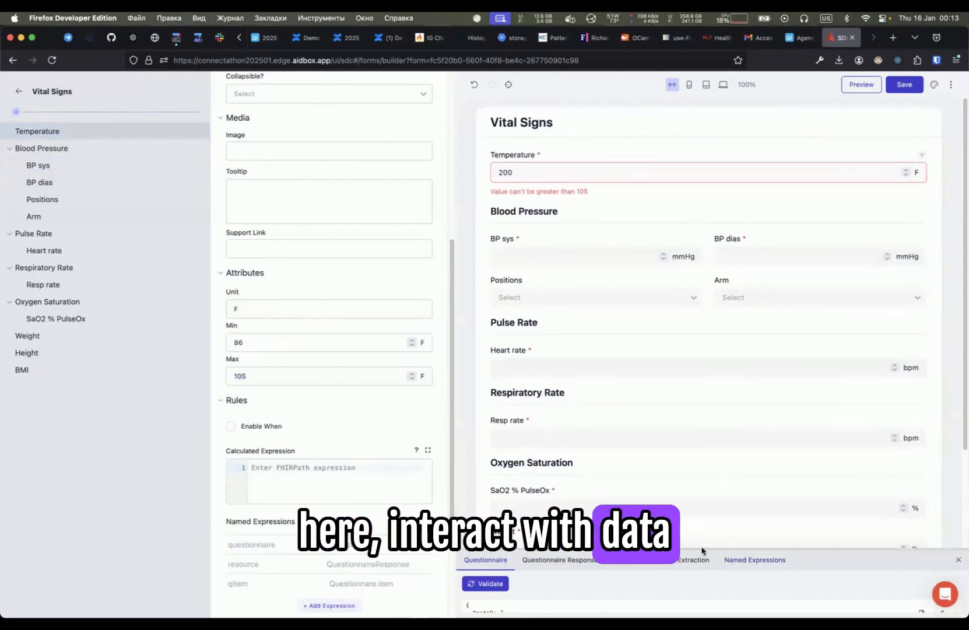
{"action": "left_click", "coordinate": [690, 86]}
{"action": "left_click", "coordinate": [705, 86]}
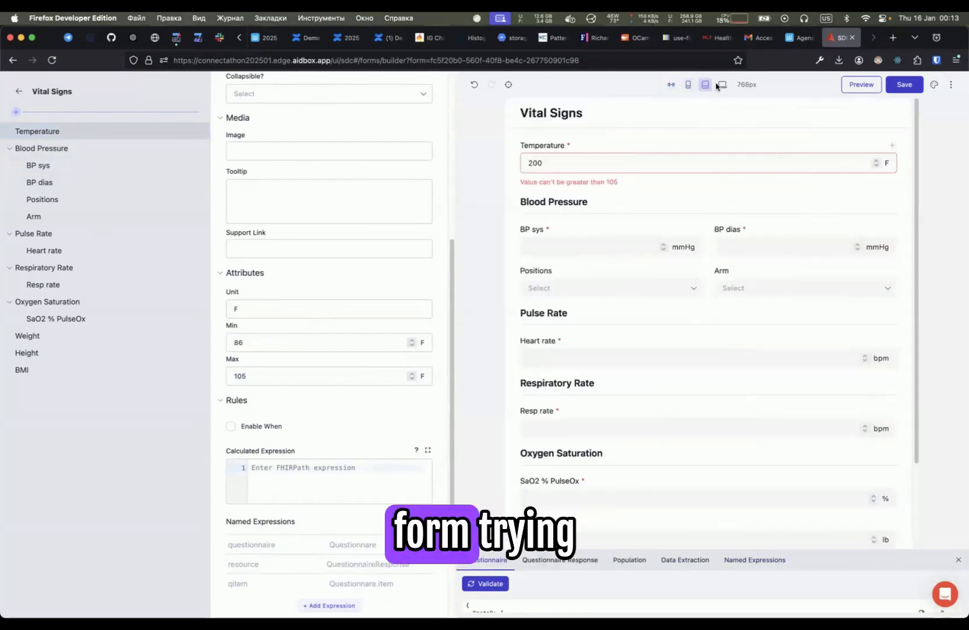
{"action": "left_click", "coordinate": [722, 86]}
{"action": "left_click", "coordinate": [704, 86]}
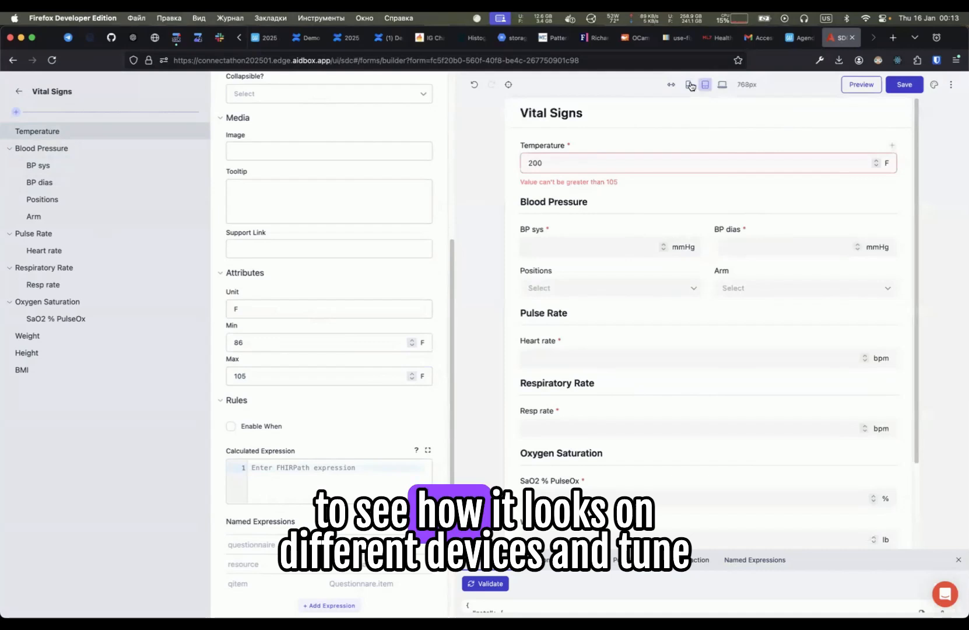
{"action": "left_click", "coordinate": [690, 86]}
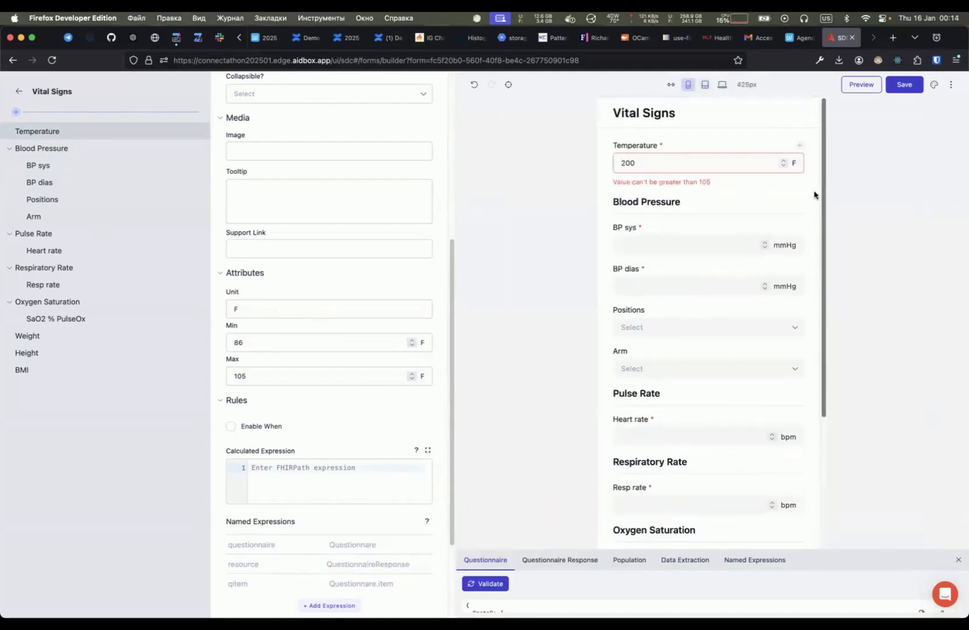
- Select the Weight item and locate the Arm and Resp rate items in the preview
{"action": "left_click", "coordinate": [30, 336]}
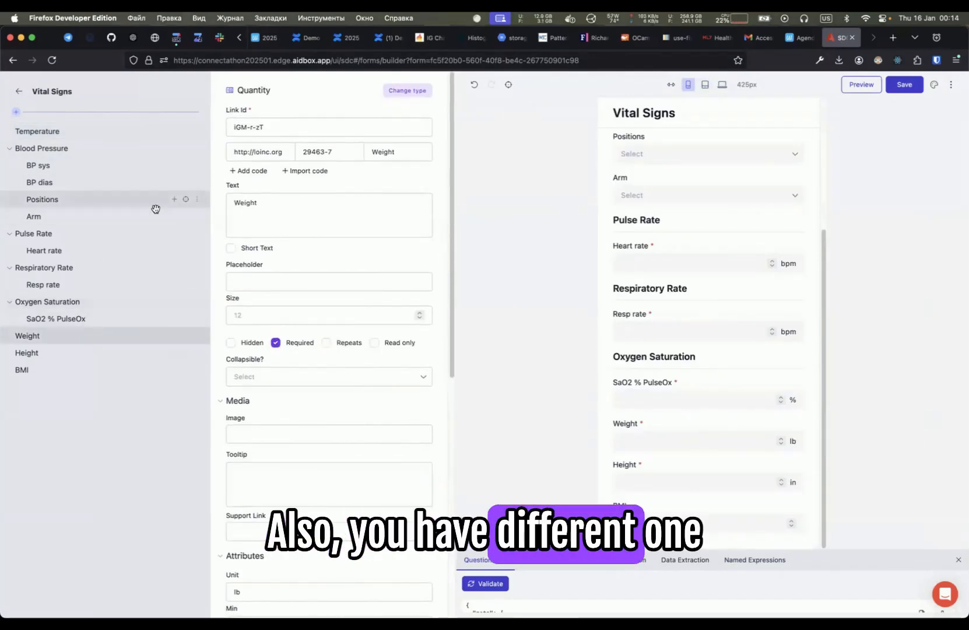
{"action": "left_click", "coordinate": [185, 217]}
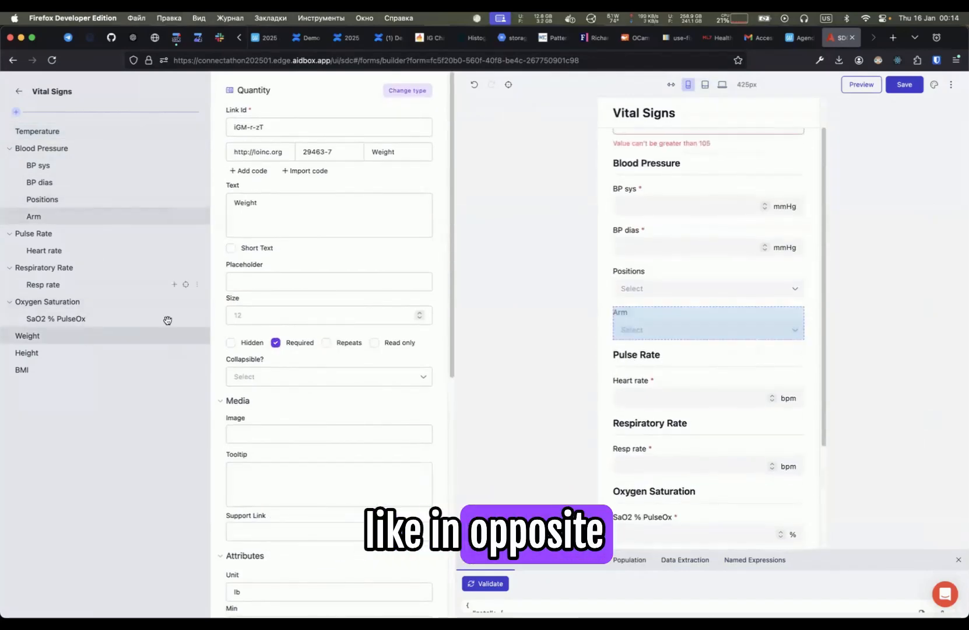
{"action": "left_click", "coordinate": [187, 304]}
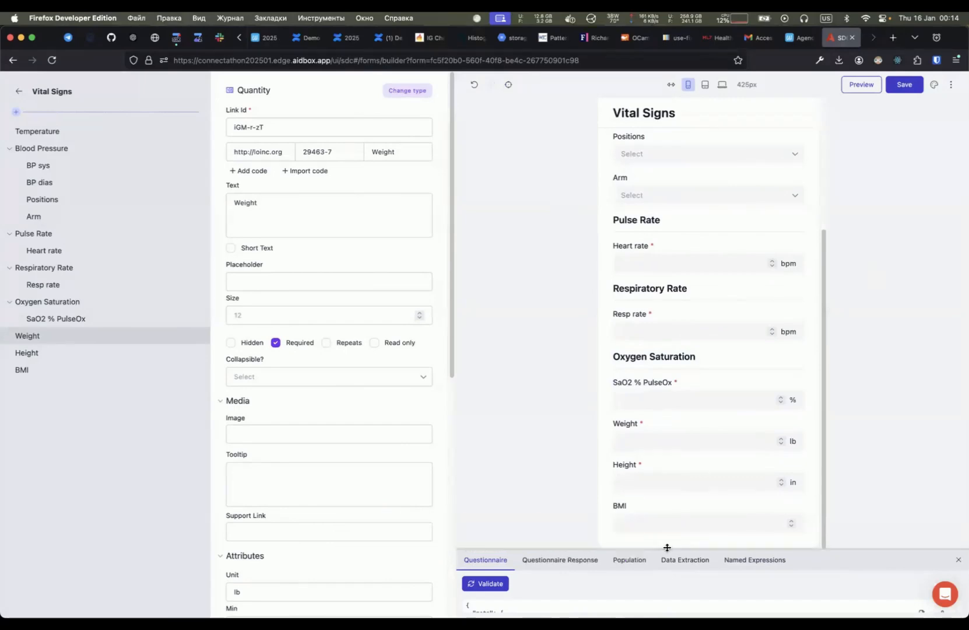
- Enlarge the debug panel and validate the Questionnaire JSON
{"action": "left_click_drag", "start_coordinate": [667, 548], "coordinate": [687, 174]}
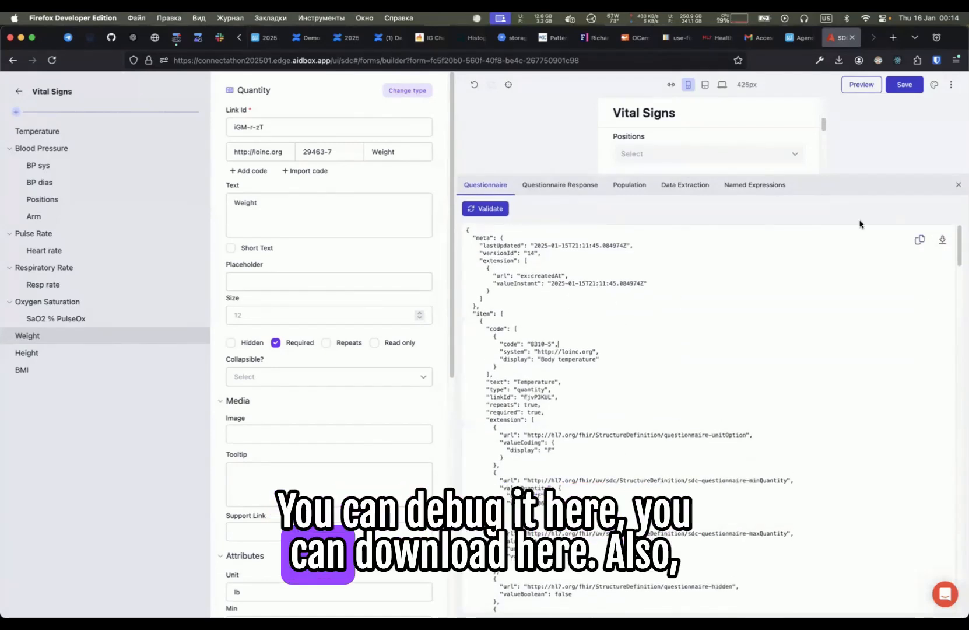
{"action": "left_click", "coordinate": [495, 209]}
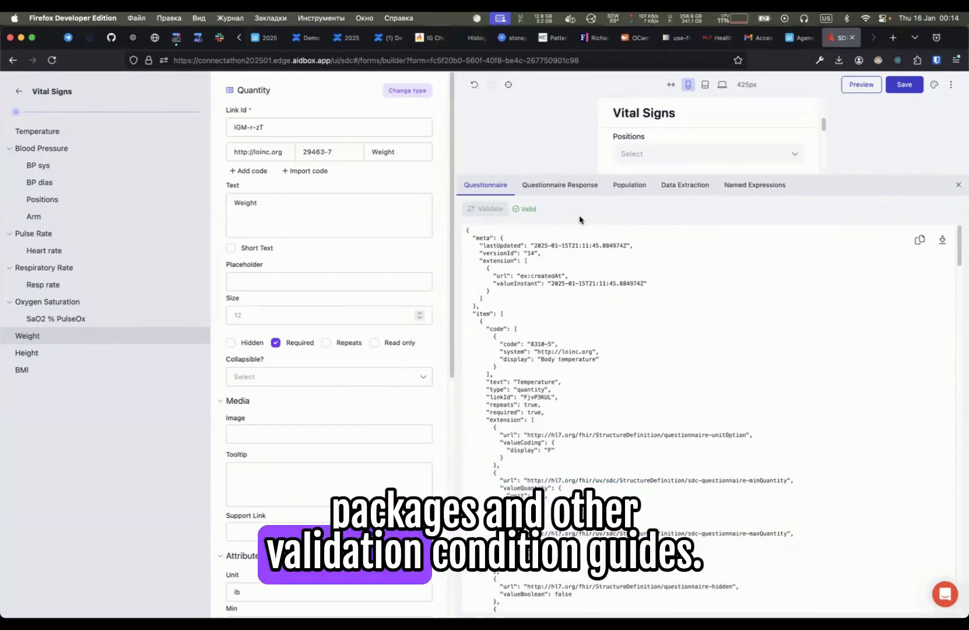
- Choose Biceps left for Arm in the preview and validate the Questionnaire Response JSON
{"action": "left_click", "coordinate": [574, 185]}
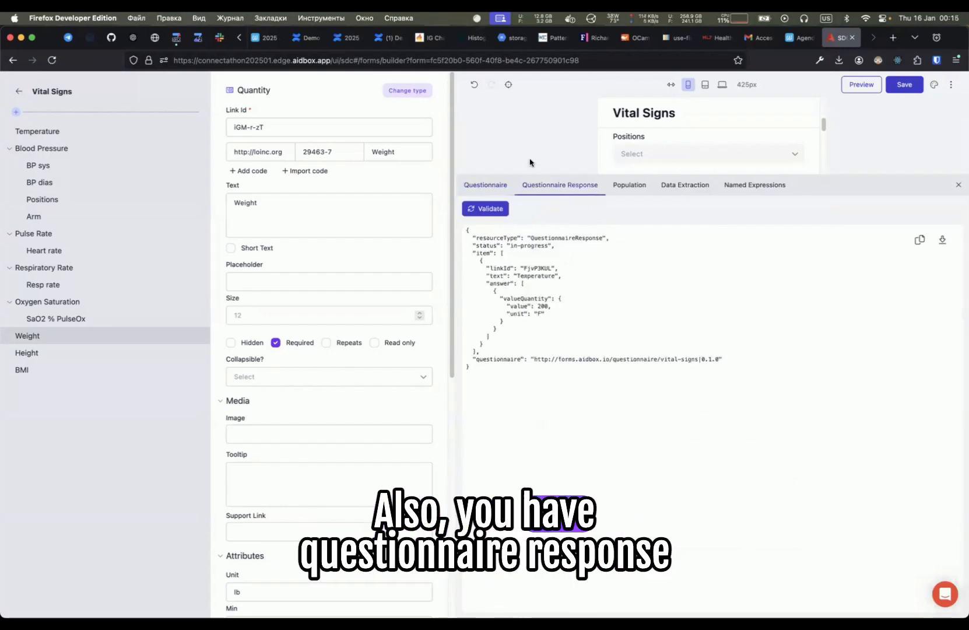
{"action": "left_click_drag", "start_coordinate": [582, 172], "coordinate": [583, 282]}
{"action": "left_click", "coordinate": [650, 192]}
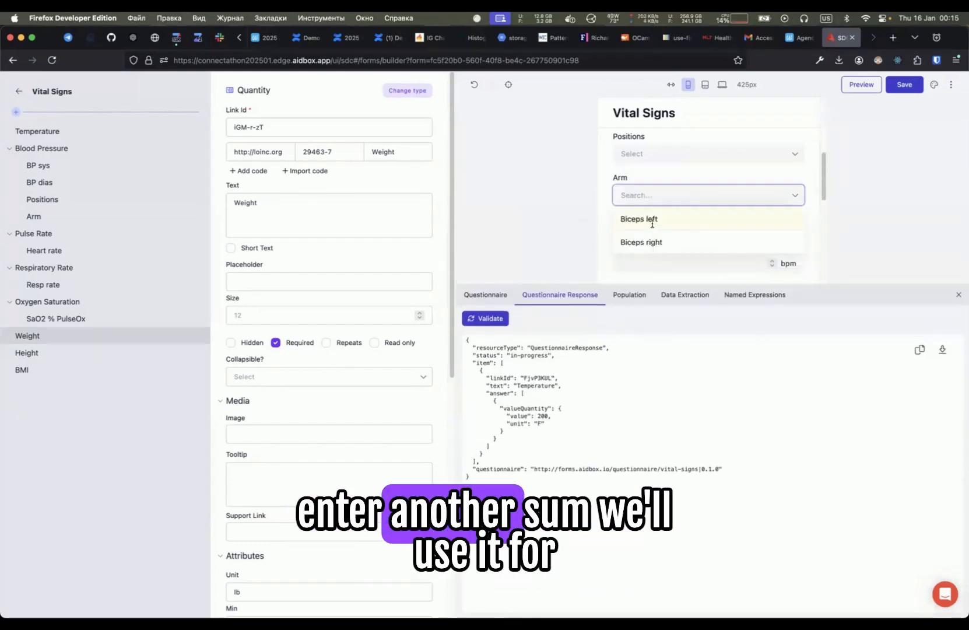
{"action": "left_click", "coordinate": [649, 219]}
{"action": "left_click", "coordinate": [595, 416]}
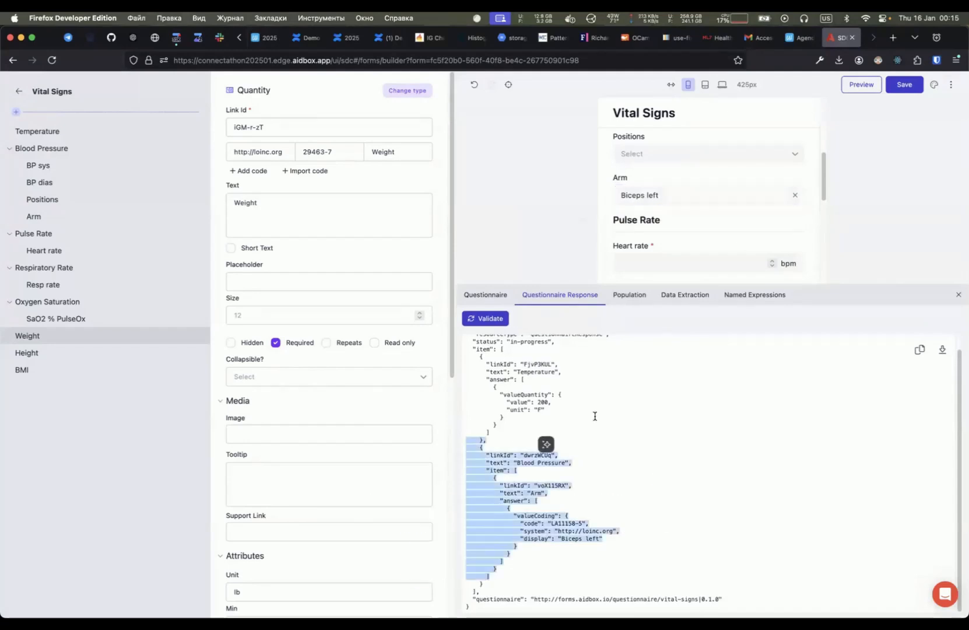
{"action": "left_click", "coordinate": [496, 319]}
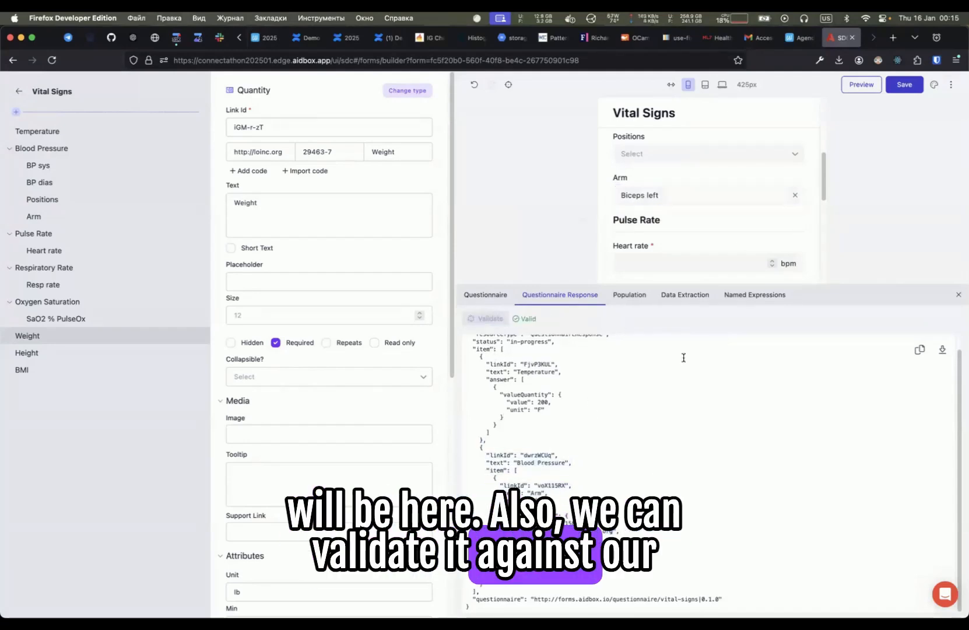
- Browse the Population, Data Extraction and Named Expressions tabs of the debug panel
{"action": "left_click", "coordinate": [631, 295]}
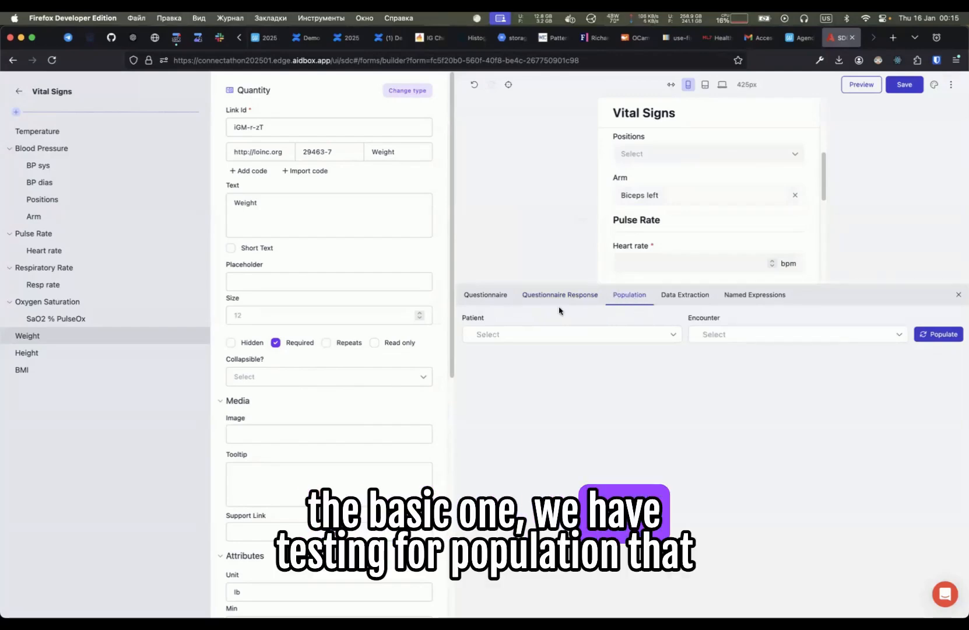
{"action": "left_click", "coordinate": [686, 299]}
{"action": "left_click", "coordinate": [749, 300]}
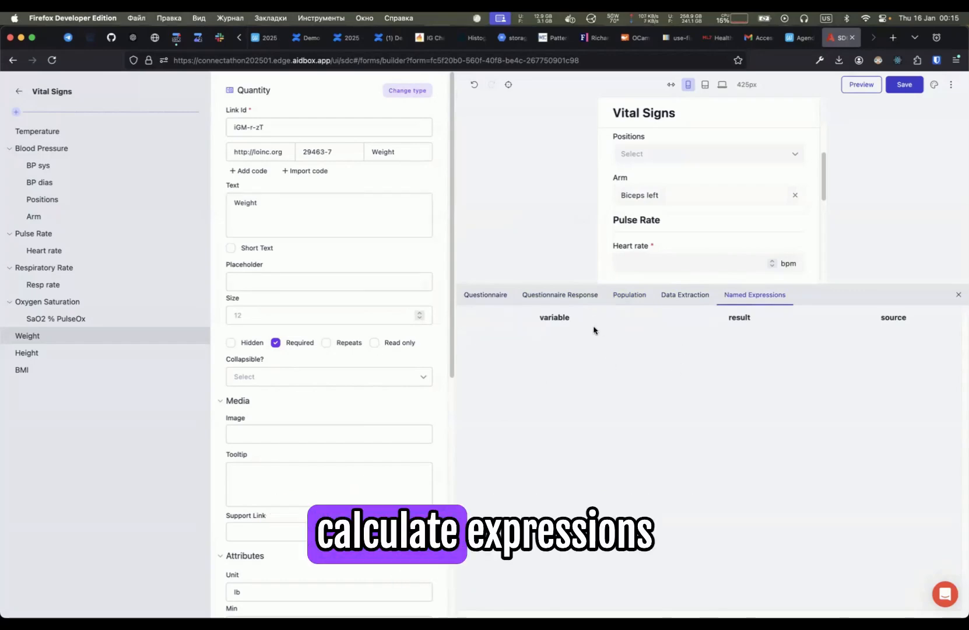
- Shrink the debug panel back down to its tab bar below the preview
{"action": "left_click_drag", "start_coordinate": [898, 283], "coordinate": [868, 588]}
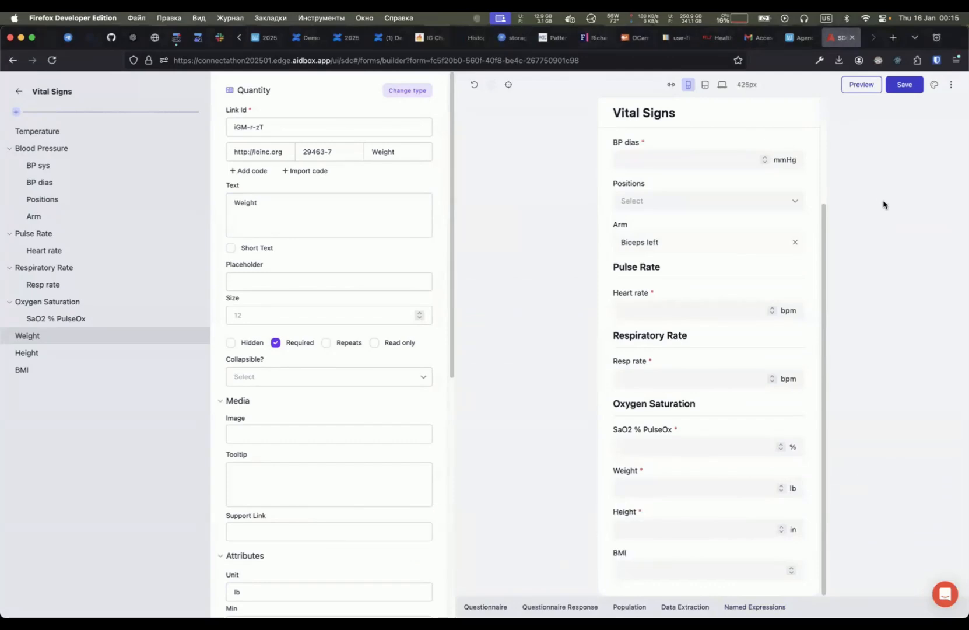
- Switch to the Emacs presentation notes and expand the DEMO outline to highlight the four Key Features headings
{"action": "key", "text": "super+Tab"}
{"action": "key", "text": "super+Tab"}
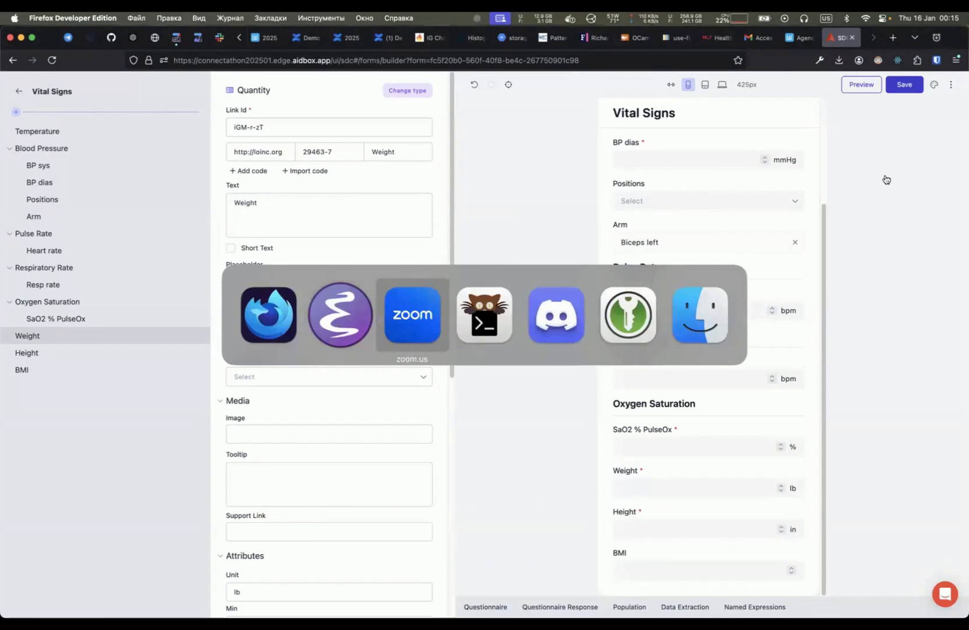
{"action": "key", "text": "super+Tab"}
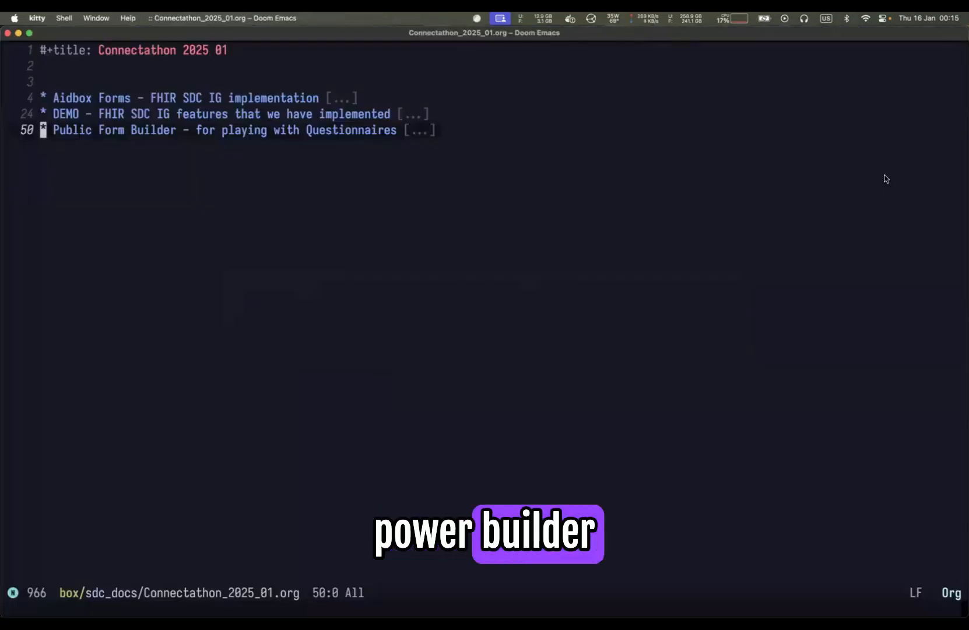
{"action": "key", "text": "k"}
{"action": "key", "text": "Tab"}
{"action": "key", "text": "j"}
{"action": "key", "text": "j"}
{"action": "key", "text": "j"}
{"action": "key", "text": "j"}
{"action": "key", "text": "Tab"}
{"action": "key", "text": "j"}
{"action": "key", "text": "j"}
{"action": "key", "text": "j"}
{"action": "key", "text": "j"}
{"action": "key", "text": "j"}
{"action": "key", "text": "j"}
{"action": "key", "text": "j"}
{"action": "key", "text": "j"}
{"action": "key", "text": "Tab"}
{"action": "key", "text": "j"}
{"action": "key", "text": "j"}
{"action": "key", "text": "shift+v"}
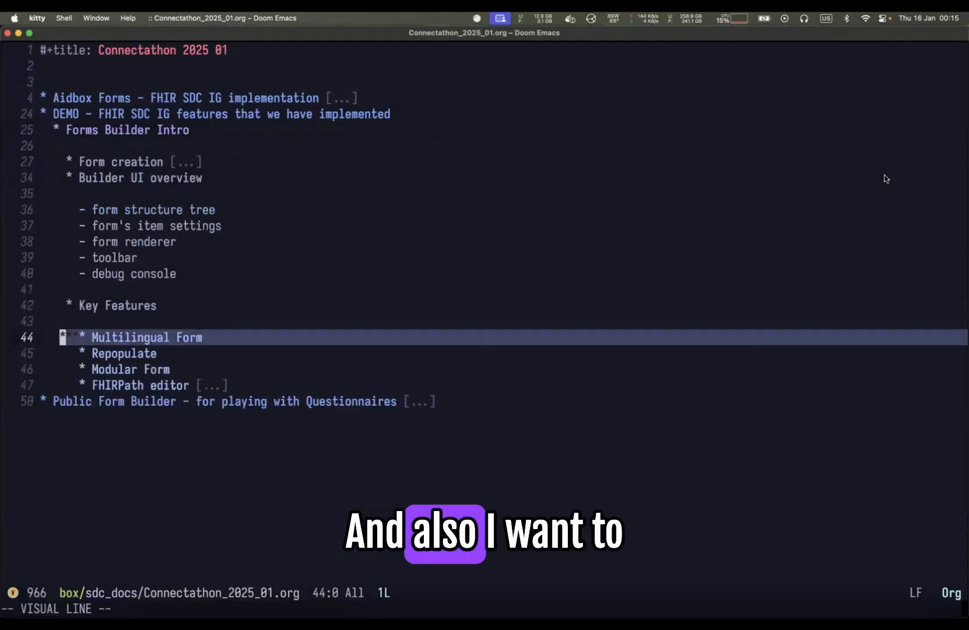
{"action": "key", "text": "j"}
{"action": "key", "text": "j"}
{"action": "key", "text": "j"}
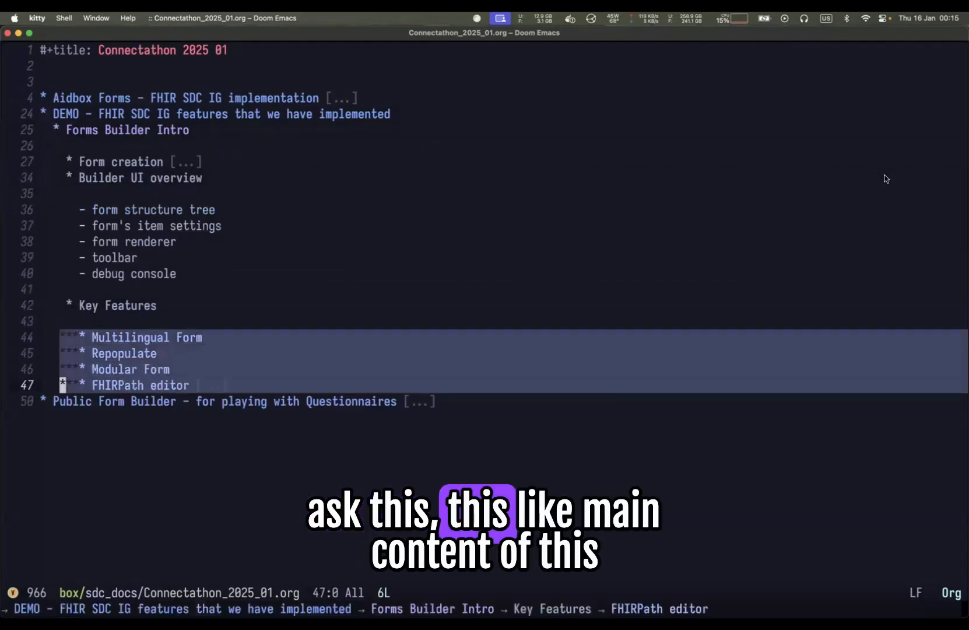
{"action": "key", "text": "Escape"}
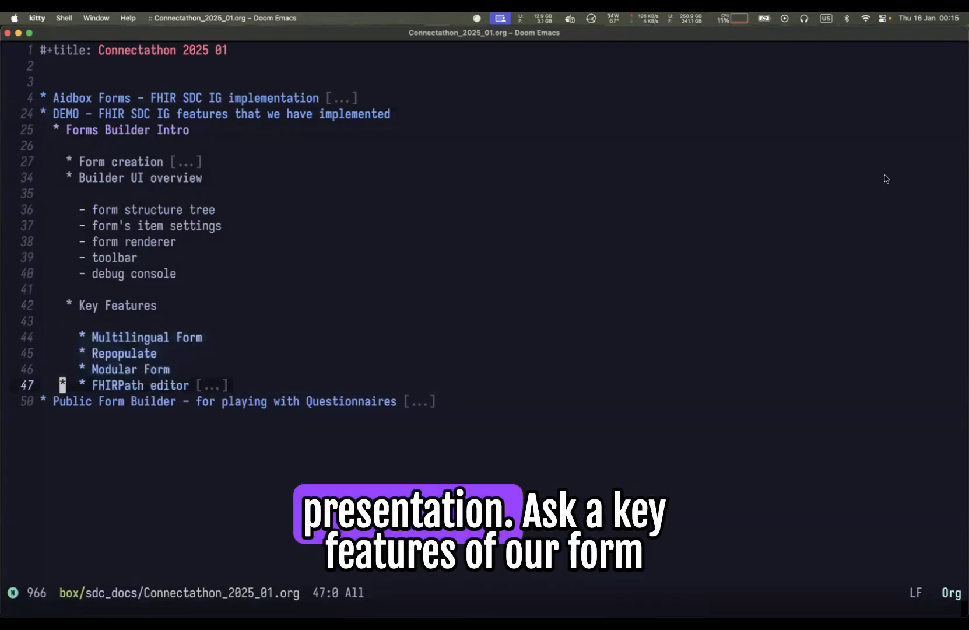
- Revert the notes buffer from disk and highlight the Multilingual Form heading
{"action": "key", "text": "o"}
{"action": "key", "text": "r"}
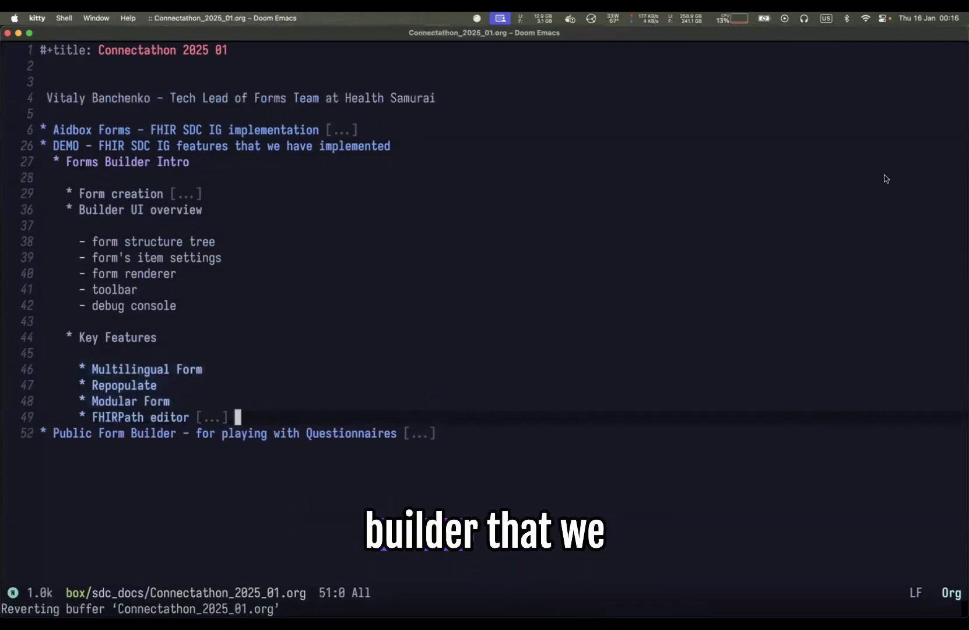
{"action": "key", "text": "Tab"}
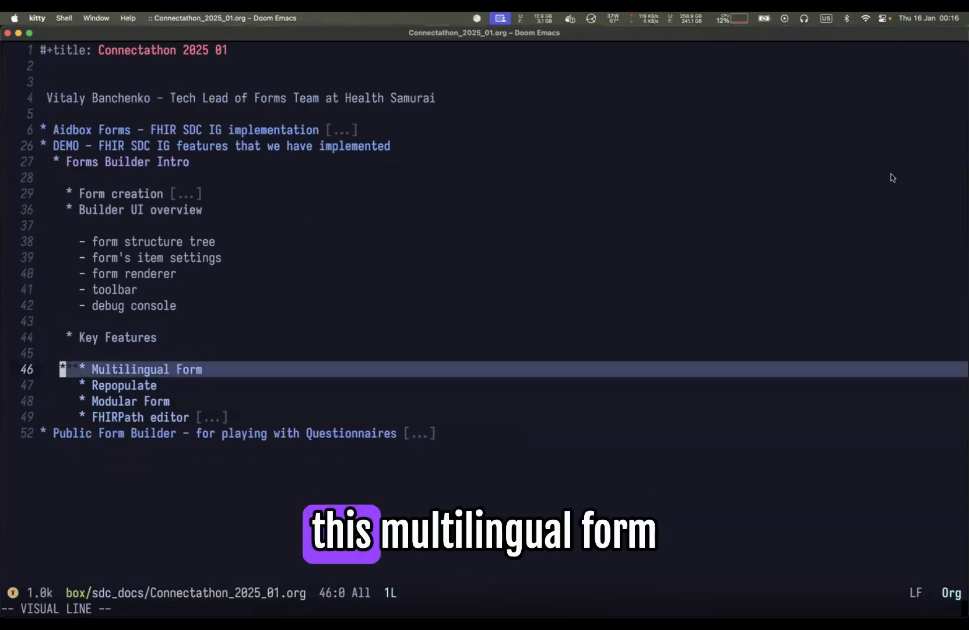
- Return to the browser, open the form's root settings and set Default Language to English
{"action": "key", "text": "super+Tab"}
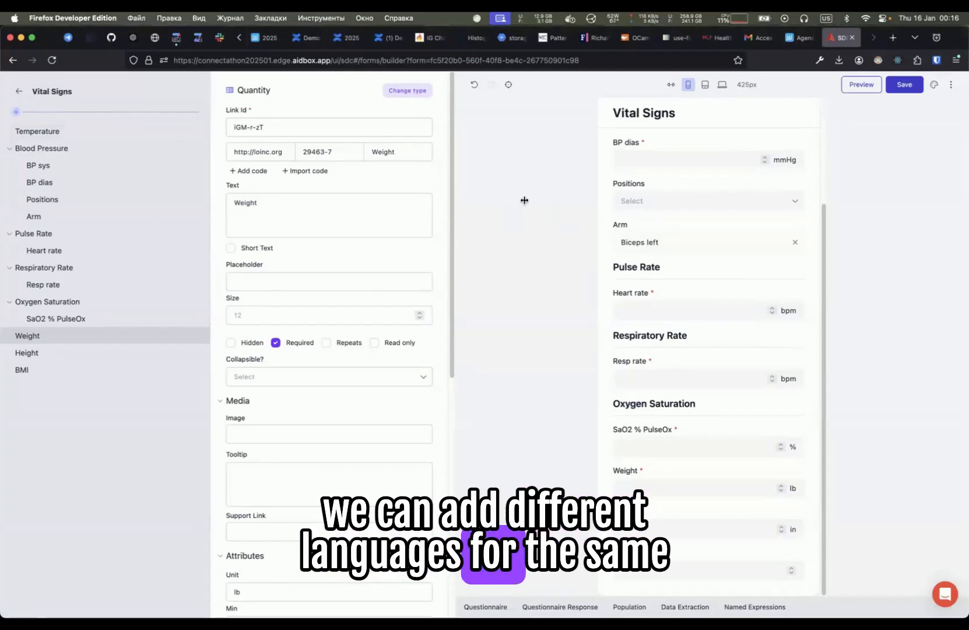
{"action": "left_click", "coordinate": [52, 91]}
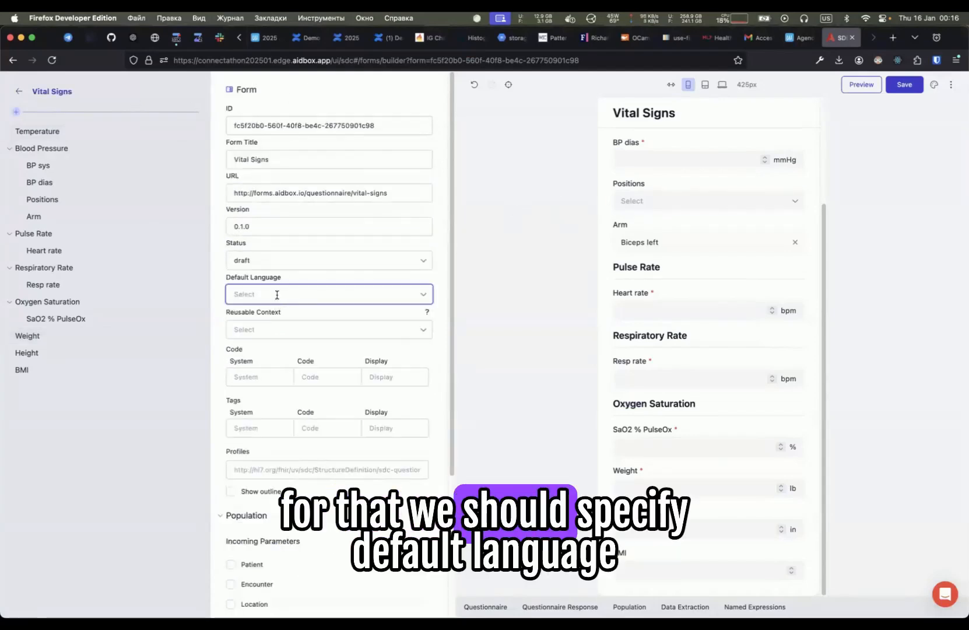
{"action": "left_click", "coordinate": [277, 295]}
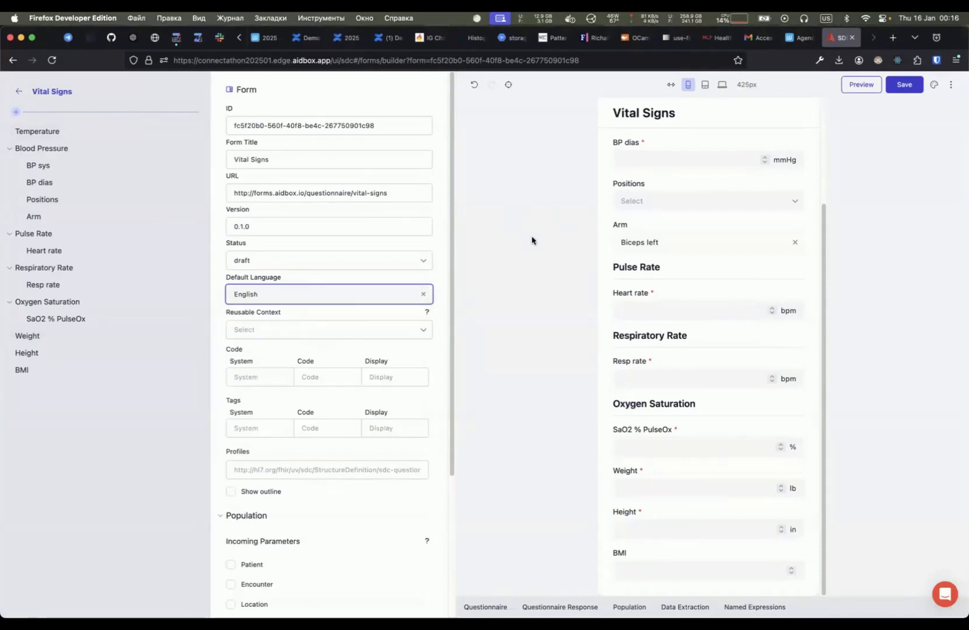
- Open the Questionnaire Translation table and browse its item rows and default English column
{"action": "left_click", "coordinate": [951, 85]}
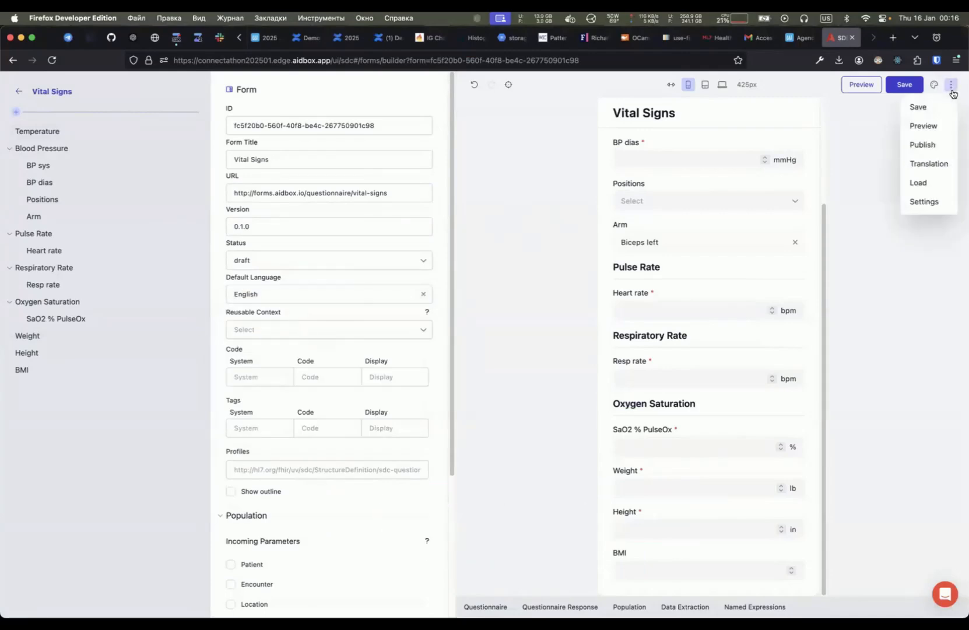
{"action": "left_click", "coordinate": [932, 166]}
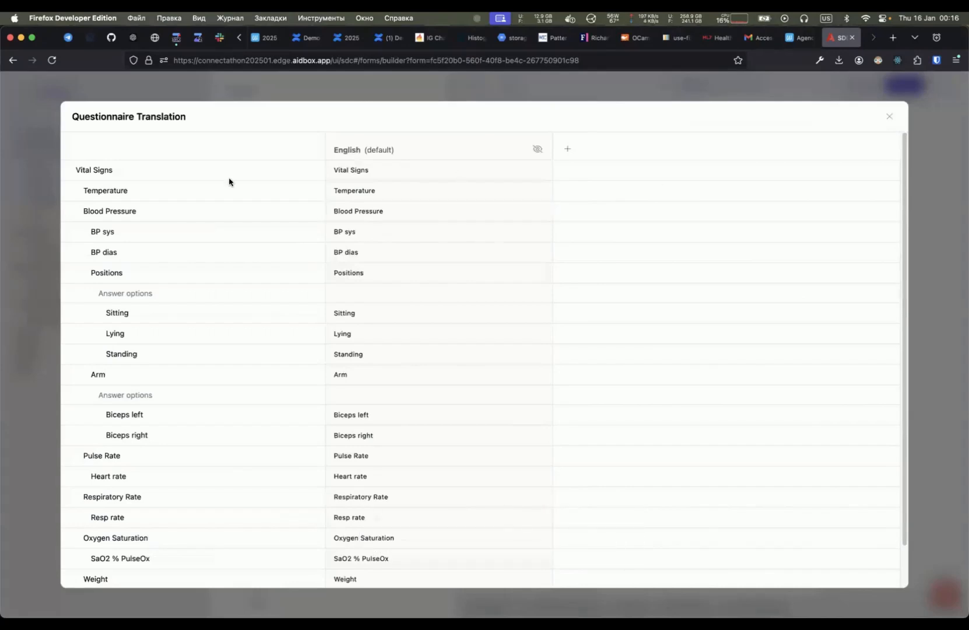
{"action": "left_click_drag", "start_coordinate": [65, 113], "coordinate": [907, 483]}
{"action": "scroll", "coordinate": [902, 509], "scroll_direction": "down", "scroll_amount": 2}
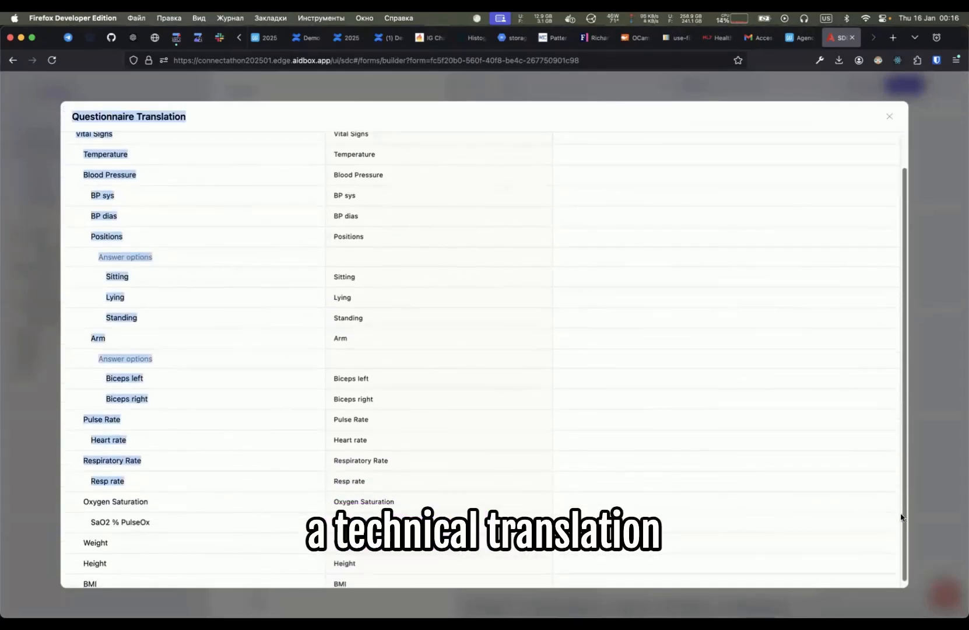
{"action": "scroll", "coordinate": [604, 342], "scroll_direction": "up", "scroll_amount": 2}
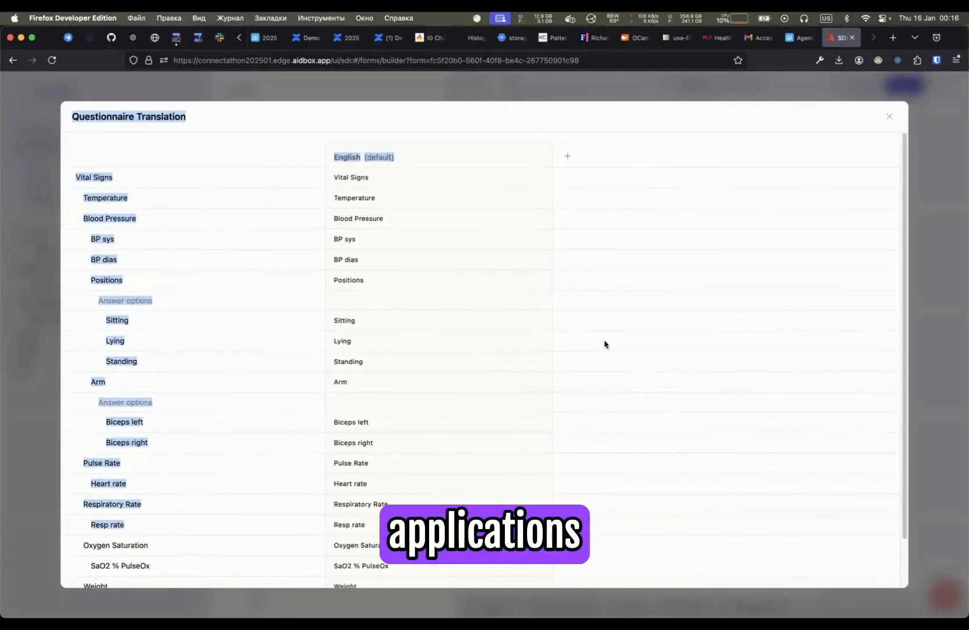
{"action": "left_click", "coordinate": [338, 194]}
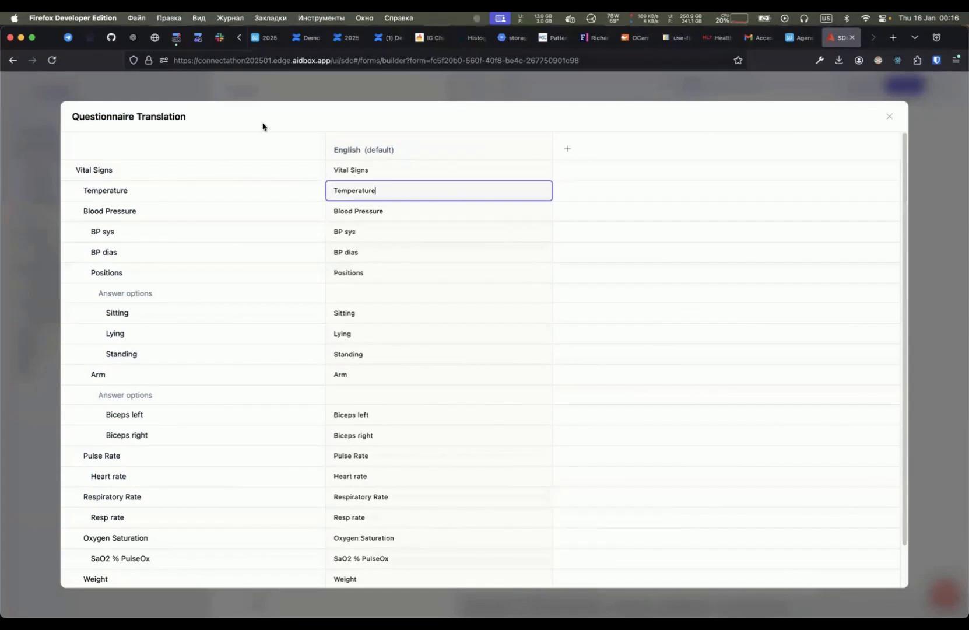
{"action": "left_click", "coordinate": [189, 118]}
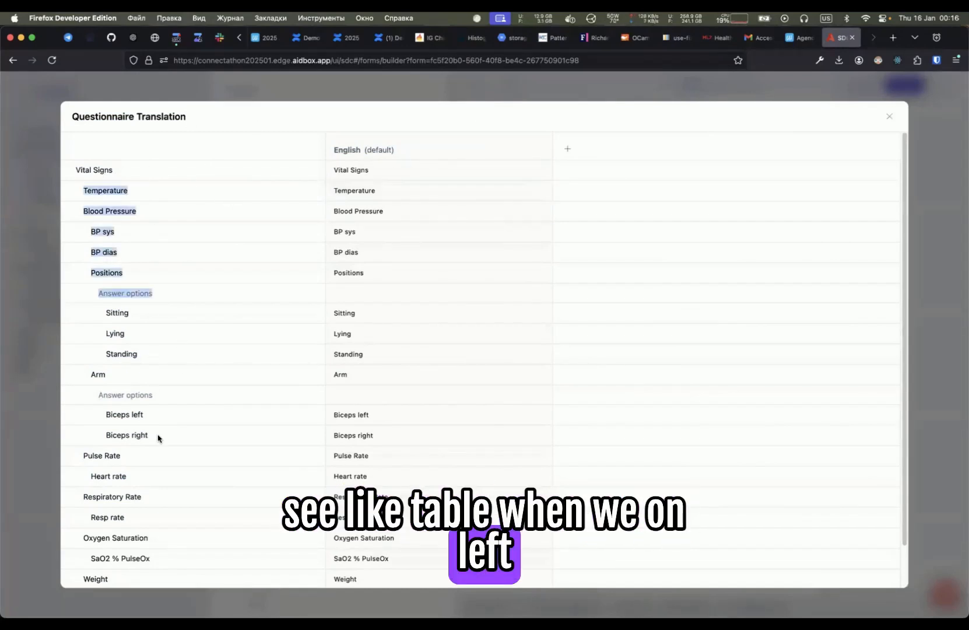
{"action": "left_click_drag", "start_coordinate": [157, 438], "coordinate": [183, 522]}
{"action": "left_click", "coordinate": [177, 194]}
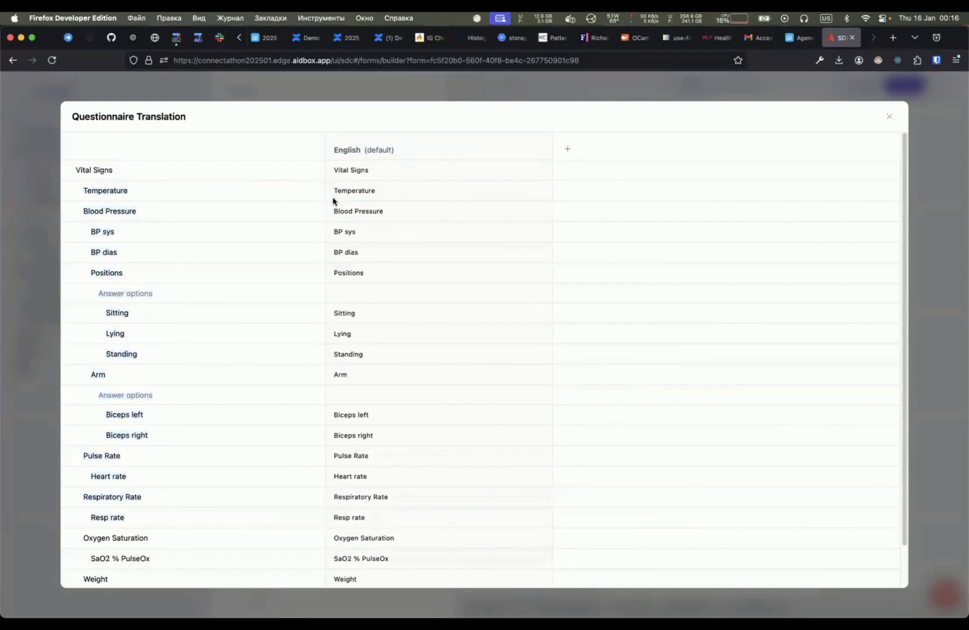
{"action": "triple_click", "coordinate": [373, 150]}
- Add a French language column to the translation table
{"action": "left_click", "coordinate": [569, 150]}
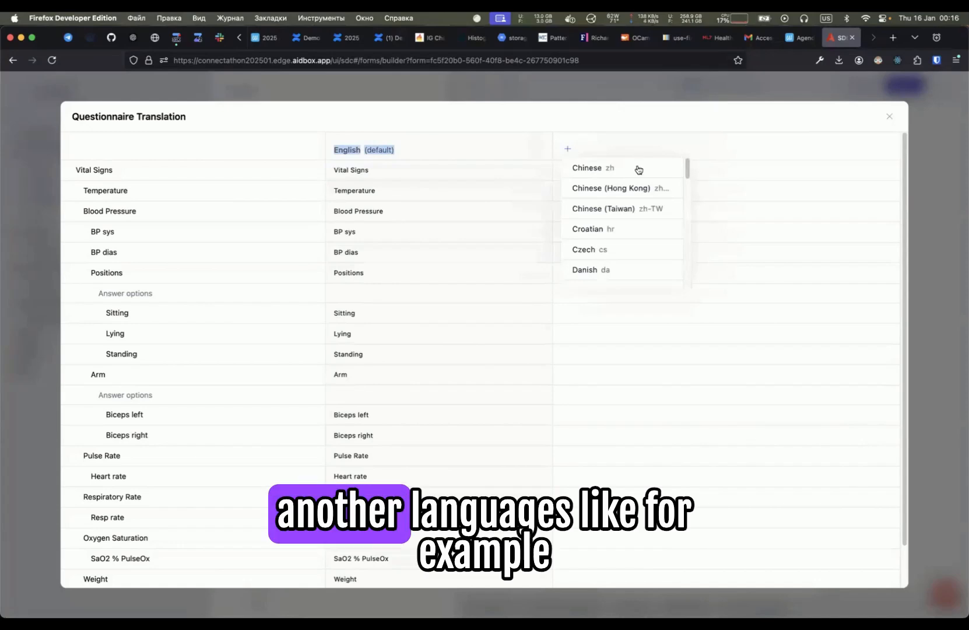
{"action": "scroll", "coordinate": [639, 251], "scroll_direction": "down", "scroll_amount": 2}
{"action": "scroll", "coordinate": [639, 252], "scroll_direction": "down", "scroll_amount": 5}
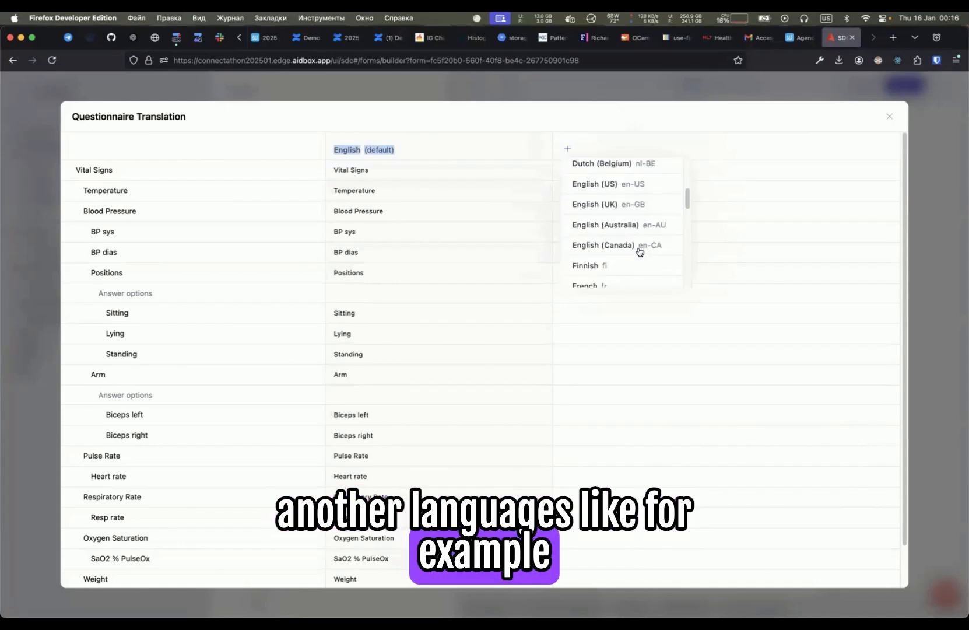
{"action": "left_click", "coordinate": [629, 177]}
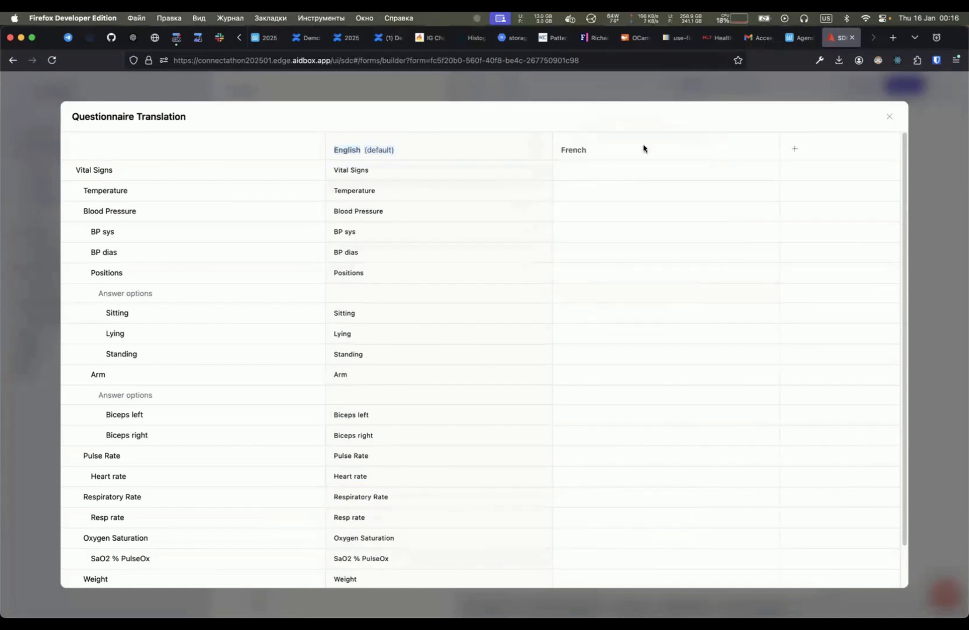
- Enter sample text asdfasdf in the French cell for Vital Signs and erase it again
{"action": "left_click", "coordinate": [653, 177]}
{"action": "type", "text": "asdfasdf"}
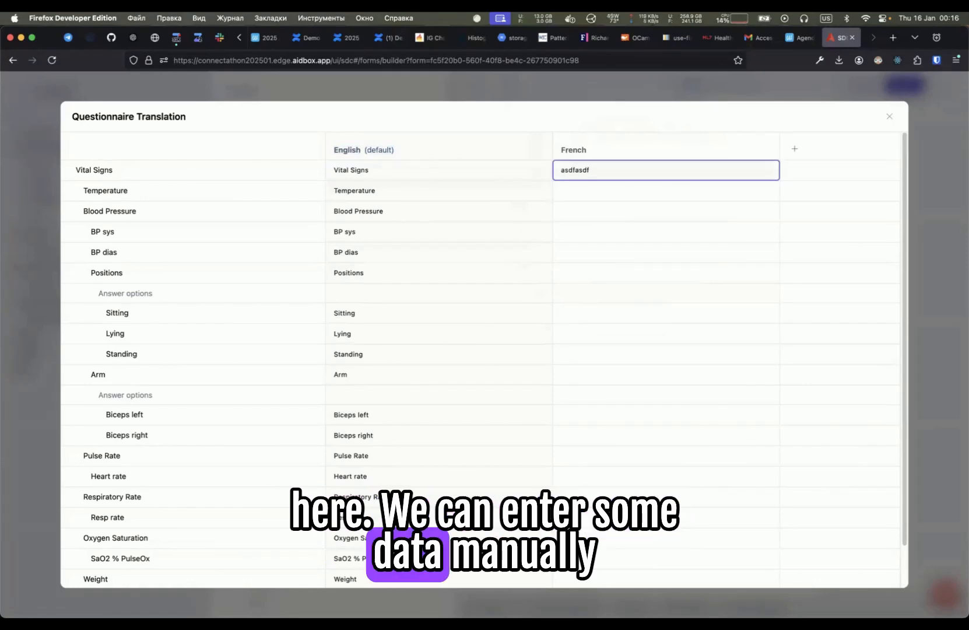
{"action": "key", "text": "BackSpace"}
{"action": "key", "text": "BackSpace"}
{"action": "key", "text": "BackSpace"}
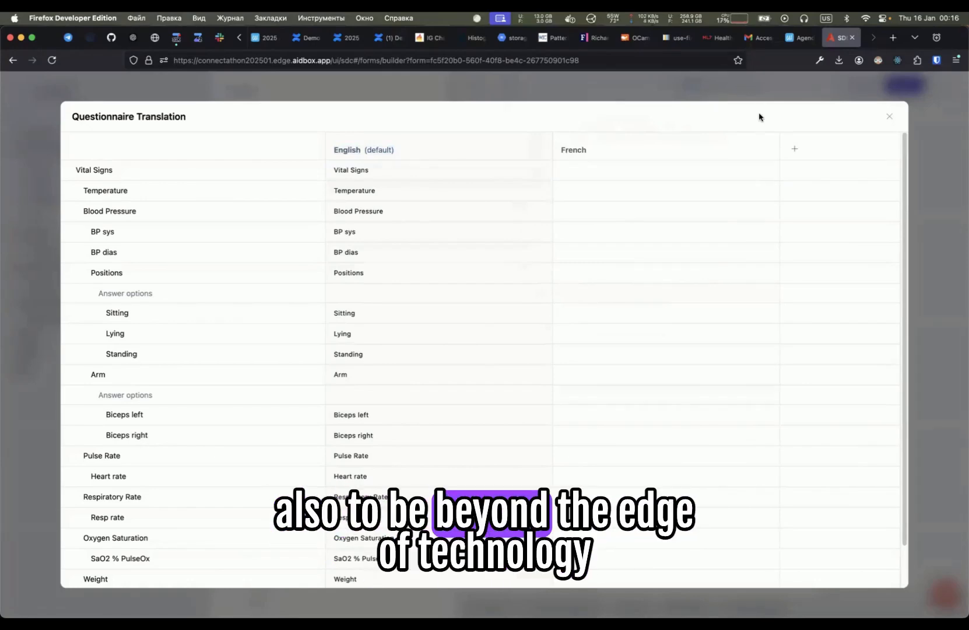
- Fill the French column automatically with AI Translation using the stored API key
{"action": "left_click", "coordinate": [735, 150]}
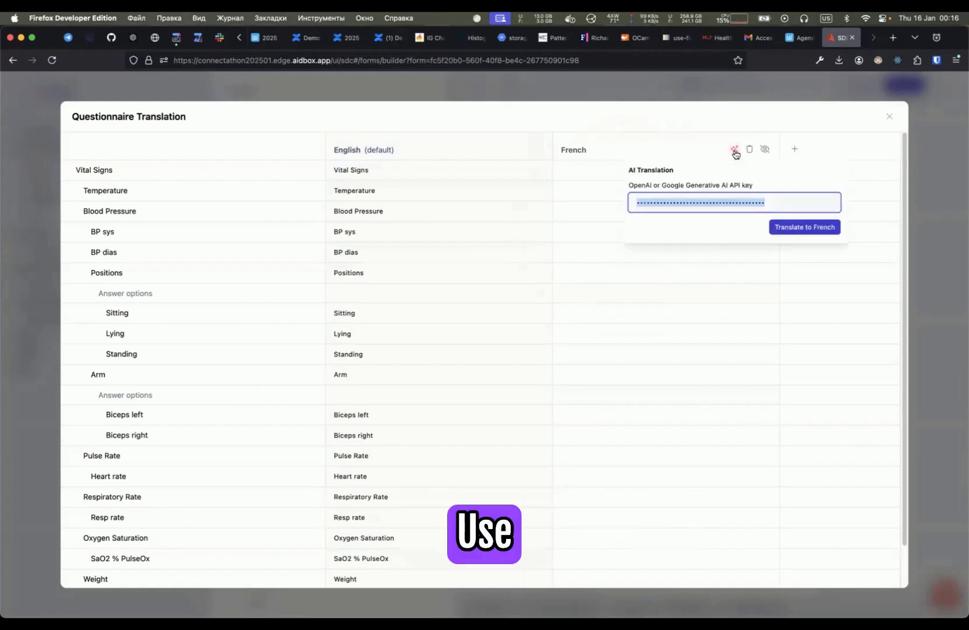
{"action": "left_click", "coordinate": [803, 227]}
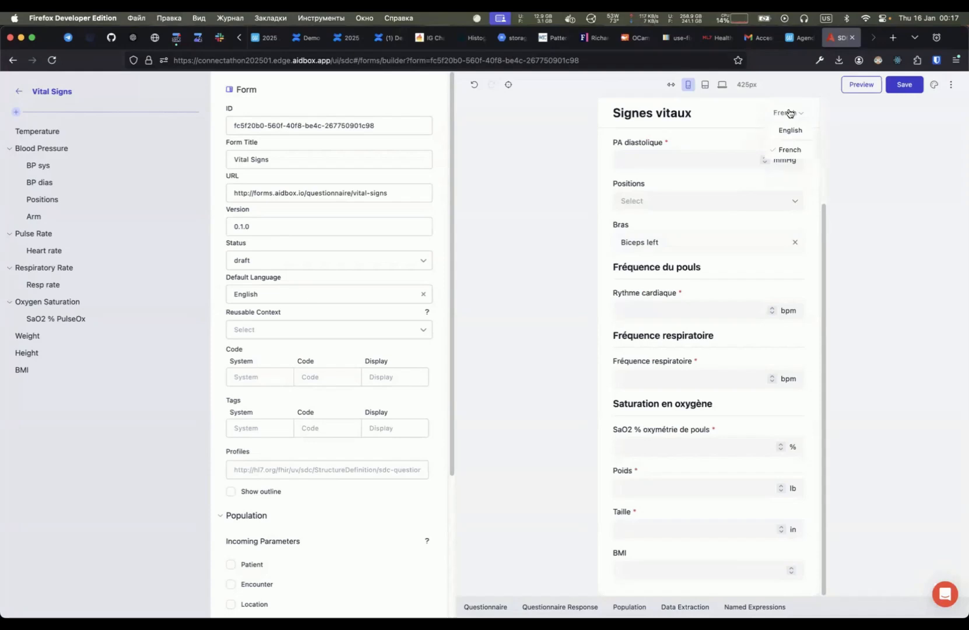
- Close the translation table and switch the preview language to French and back to English
{"action": "left_click", "coordinate": [790, 125]}
{"action": "left_click", "coordinate": [788, 148]}
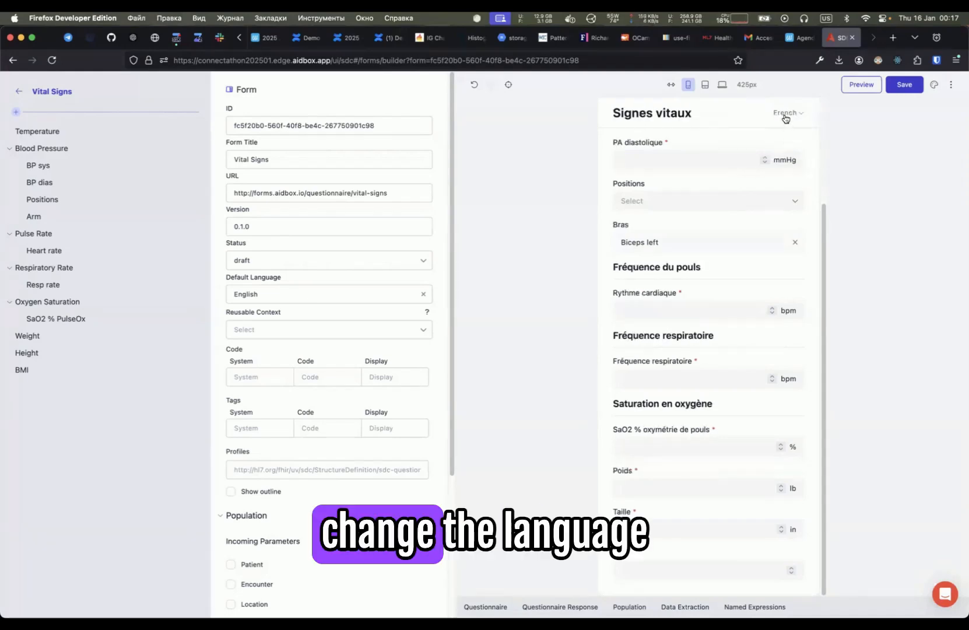
{"action": "left_click", "coordinate": [788, 129]}
- Switch to the Emacs notes and highlight the Repopulate heading under Key Features
{"action": "key", "text": "super+Tab"}
{"action": "key", "text": "super+shift+Tab"}
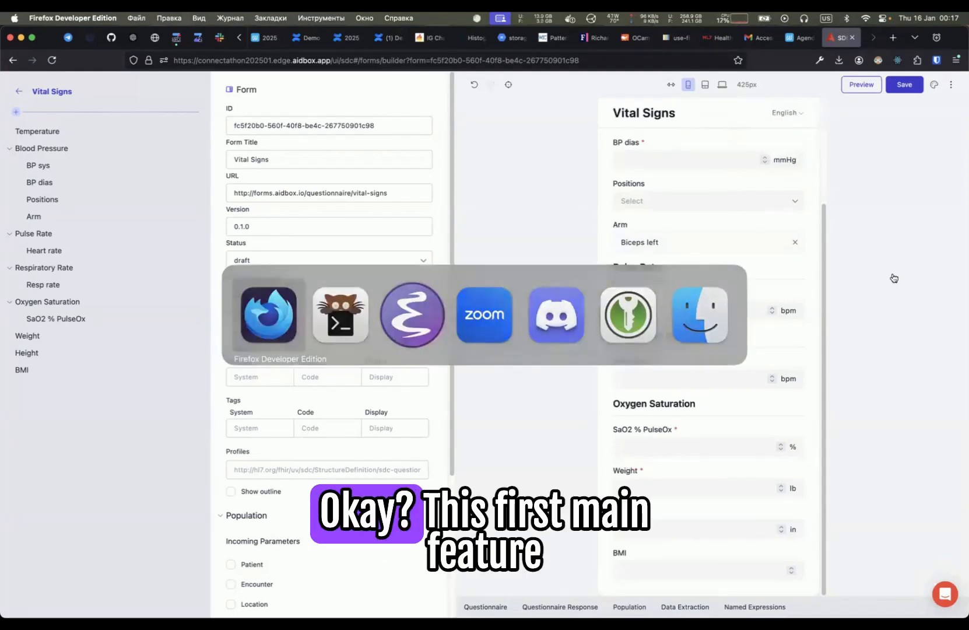
{"action": "key", "text": "super+Tab"}
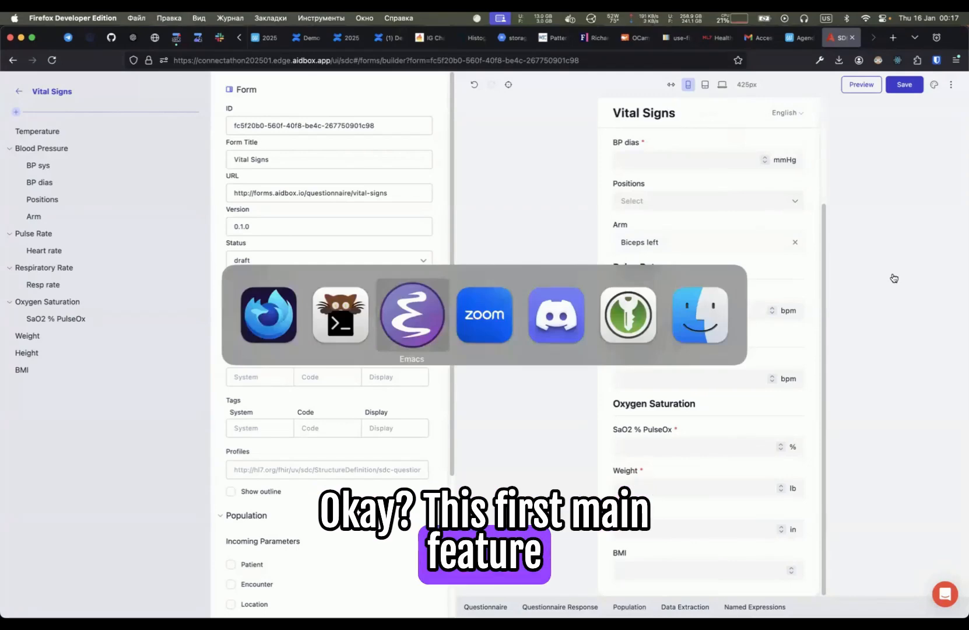
{"action": "key", "text": "super+Tab"}
{"action": "key", "text": "j"}
{"action": "key", "text": "j"}
{"action": "key", "text": "j"}
{"action": "key", "text": "shift+v"}
{"action": "key", "text": "shift+v"}
{"action": "key", "text": "shift+v"}
{"action": "key", "text": "shift+v"}
{"action": "key", "text": "shift+v"}
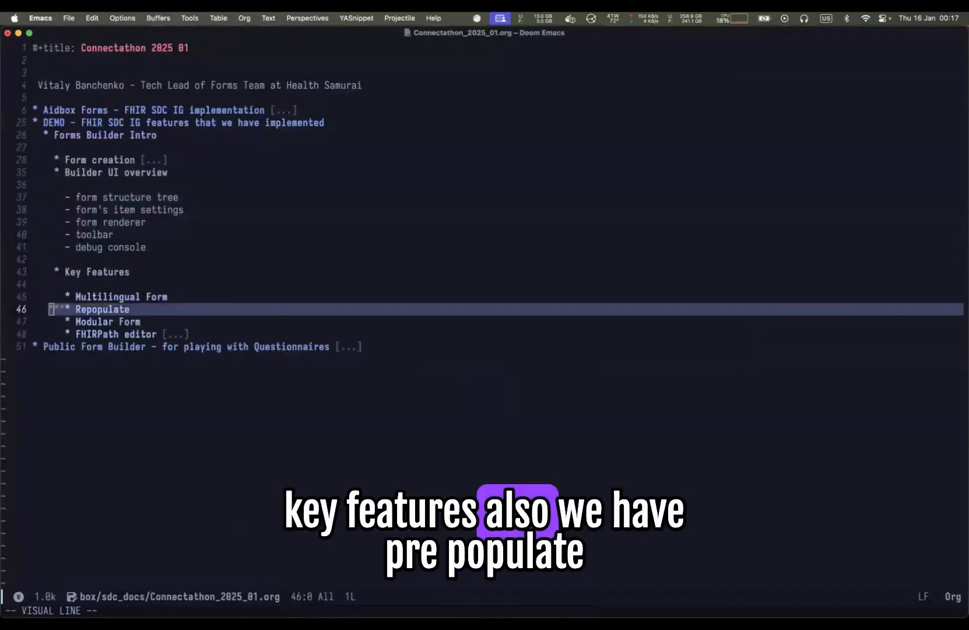
{"action": "key", "text": "super+Tab"}
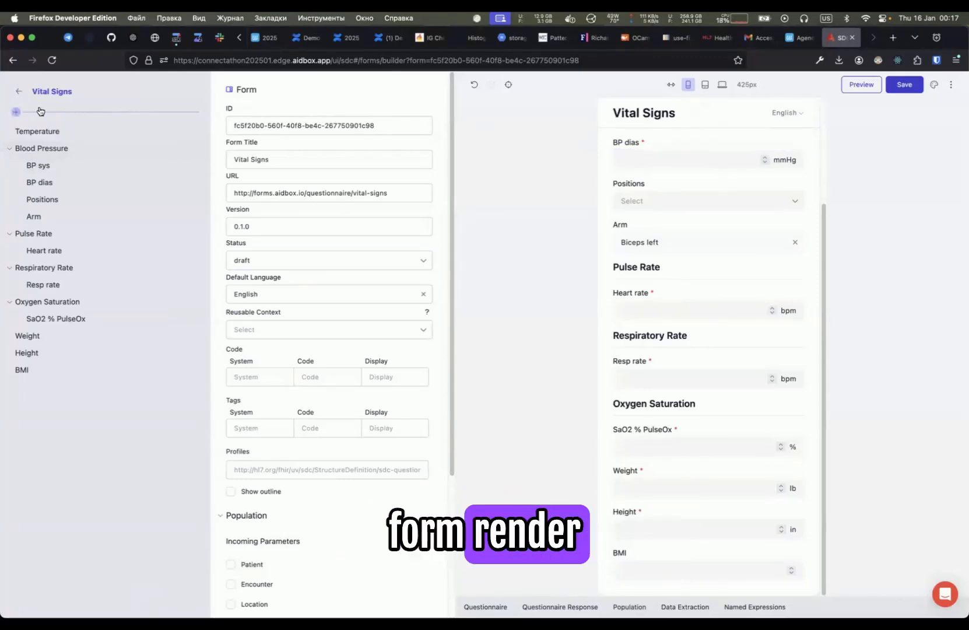
{"action": "key", "text": "super+Tab"}
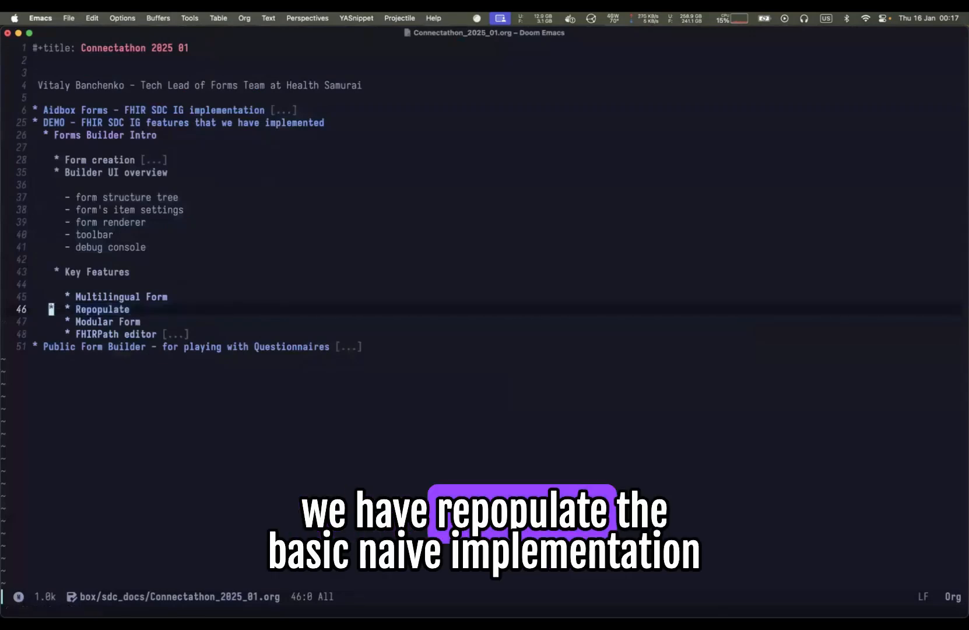
- Append "(replace all previously popuulated/entered data" to the end of the Repopulate heading
{"action": "key", "text": "shift+a"}
{"action": "type", "text": "(re"}
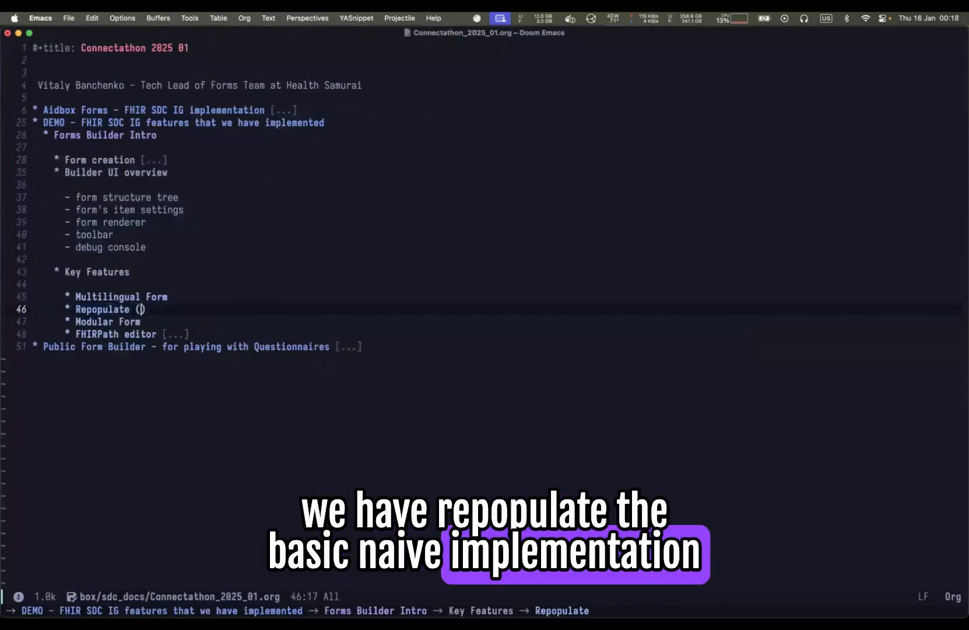
{"action": "type", "text": "place all previously "}
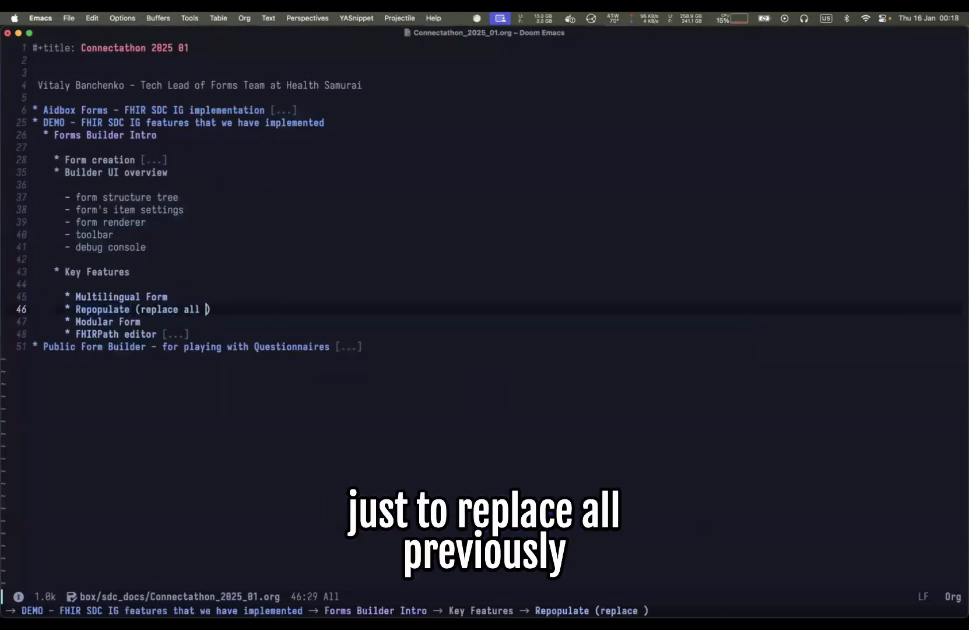
{"action": "type", "text": "popuulated/end"}
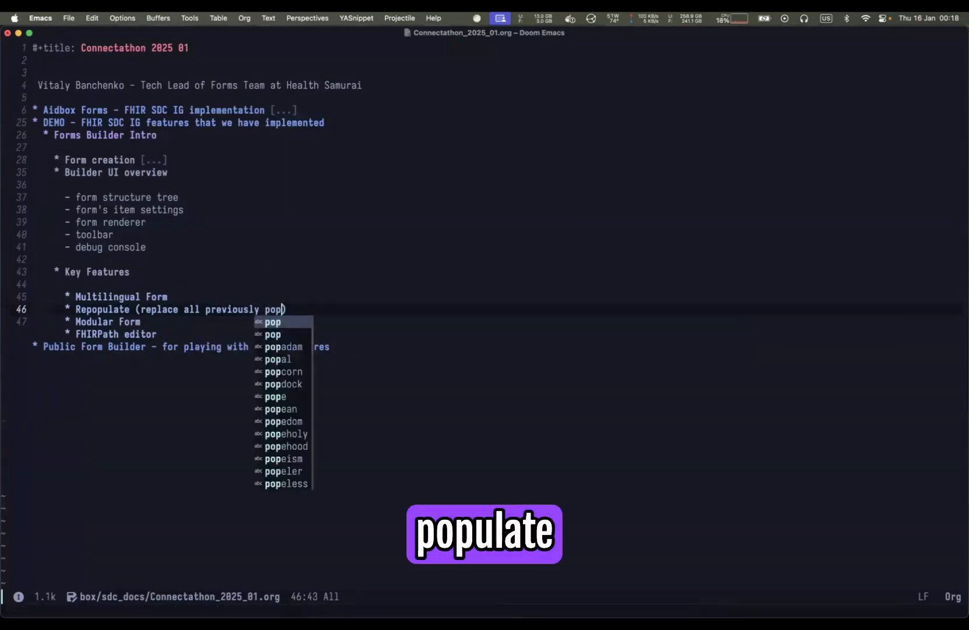
{"action": "type", "text": "ered data"}
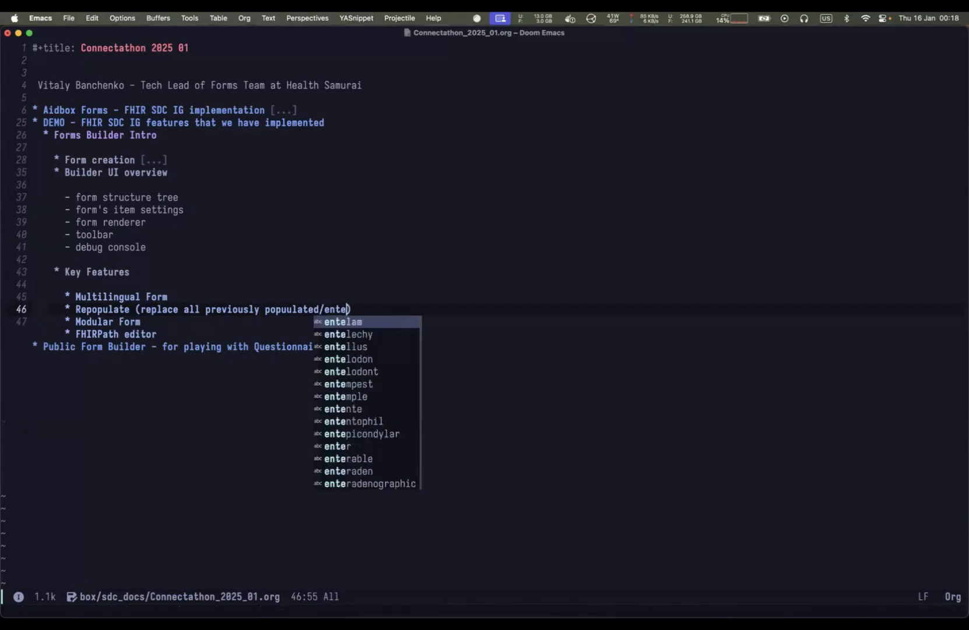
- Save the notes file
{"action": "key", "text": "Escape"}
{"action": "type", "text": ":w"}
{"action": "key", "text": "Return"}
- Highlight the Repopulate heading and then the Modular Form heading in the notes
{"action": "key", "text": "0"}
{"action": "key", "text": "shift+v"}
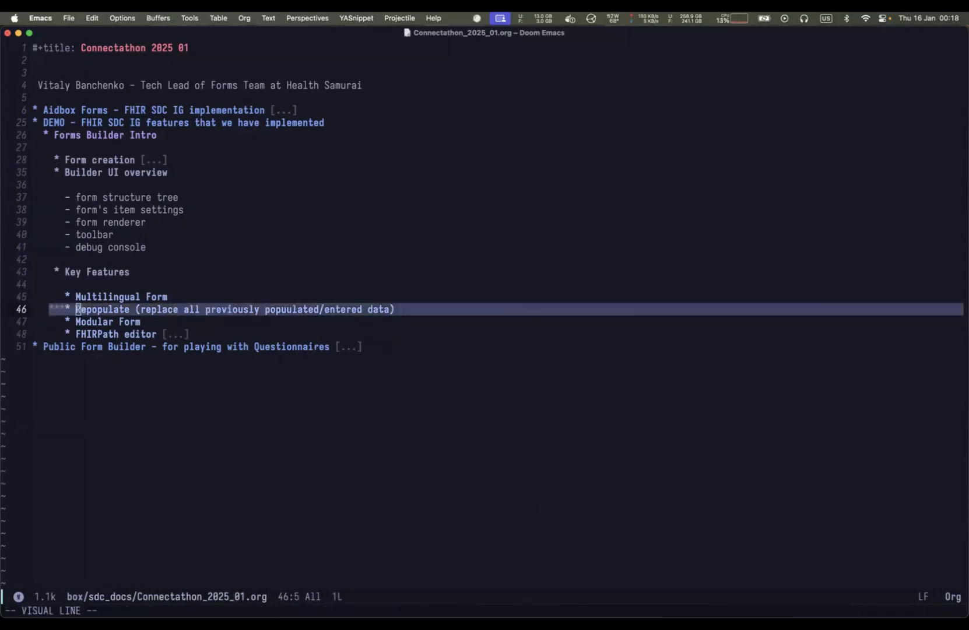
{"action": "key", "text": "Escape"}
{"action": "key", "text": "shift+v"}
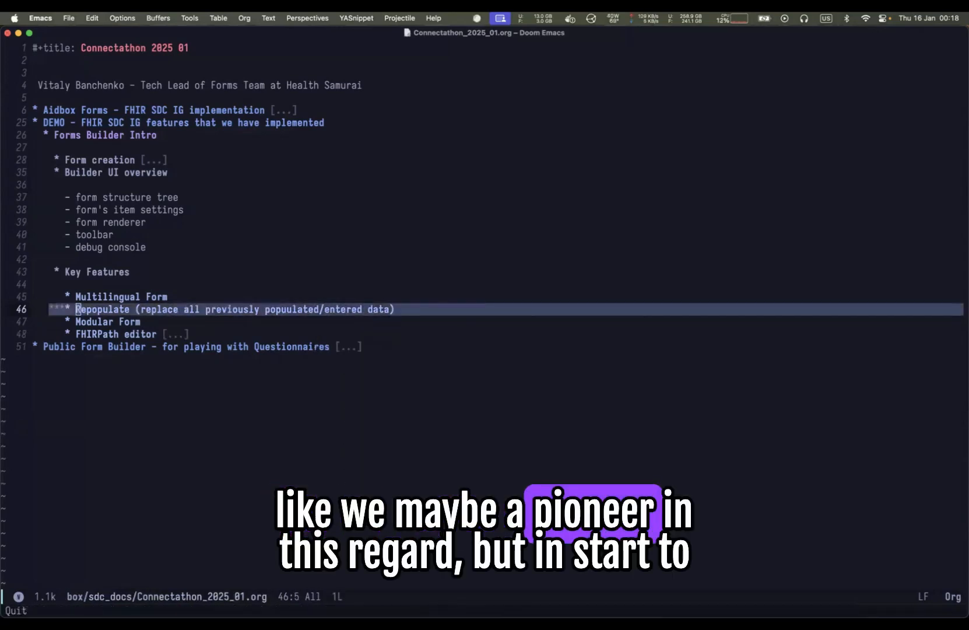
{"action": "key", "text": "Escape"}
{"action": "key", "text": "shift+v"}
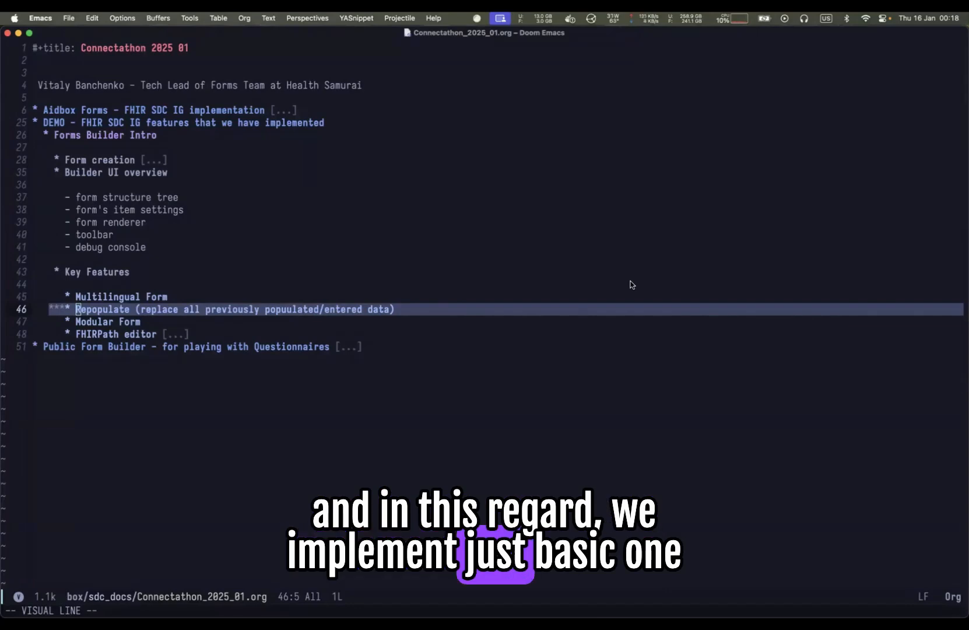
{"action": "left_click", "coordinate": [491, 314]}
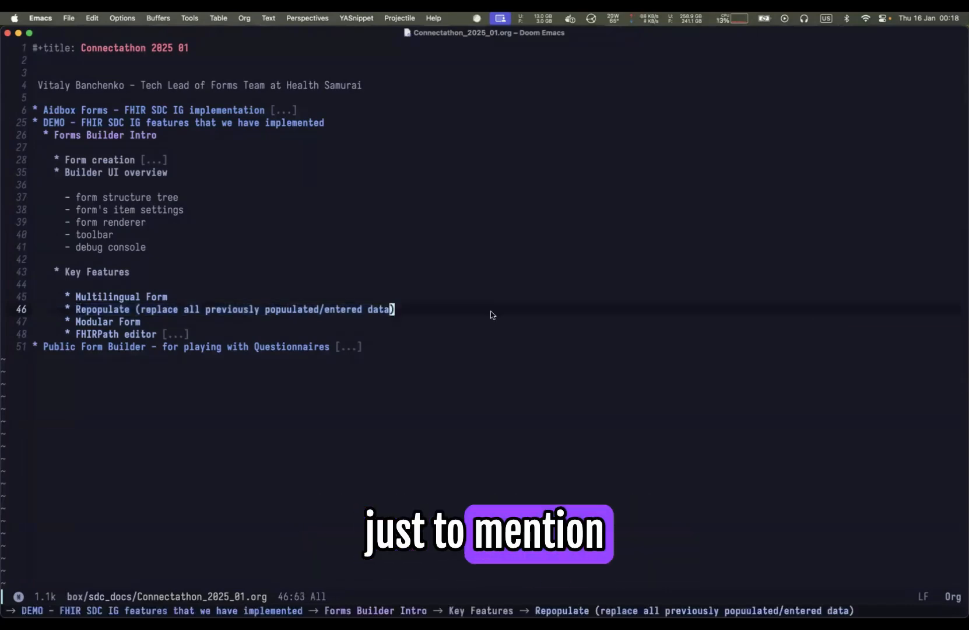
{"action": "key", "text": "k"}
{"action": "key", "text": "shift+v"}
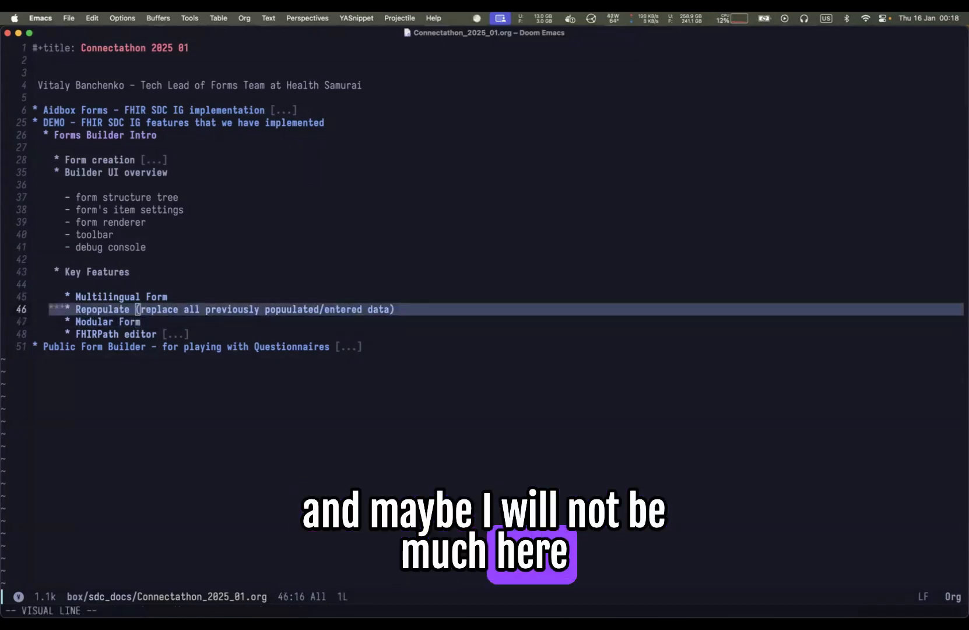
{"action": "key", "text": "Escape"}
{"action": "key", "text": "j"}
{"action": "key", "text": "^"}
{"action": "key", "text": "shift+v"}
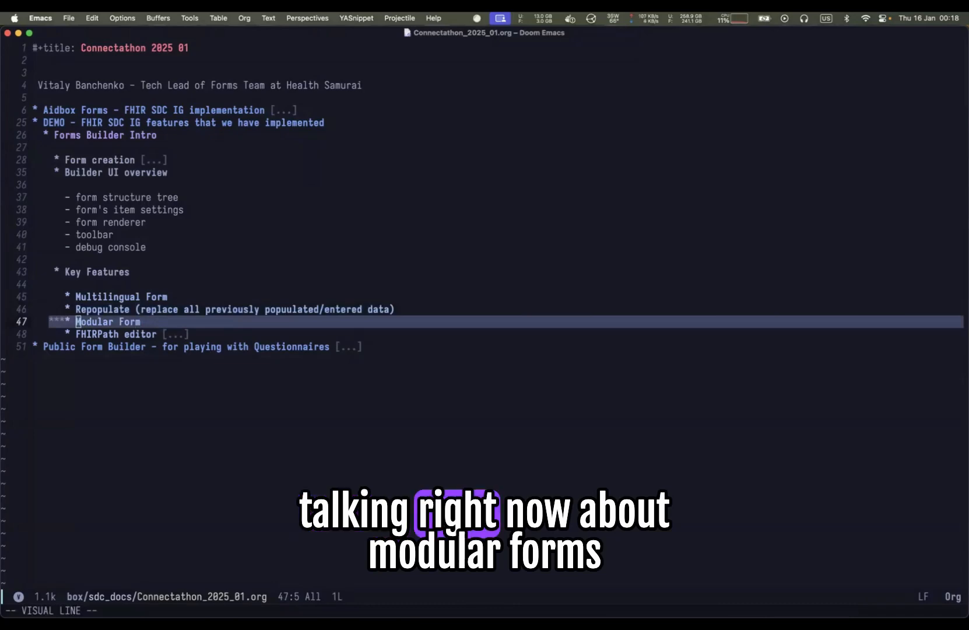
- Switch to the form builder and try to save the Blood Pressure group as a component
{"action": "key", "text": "super+Tab"}
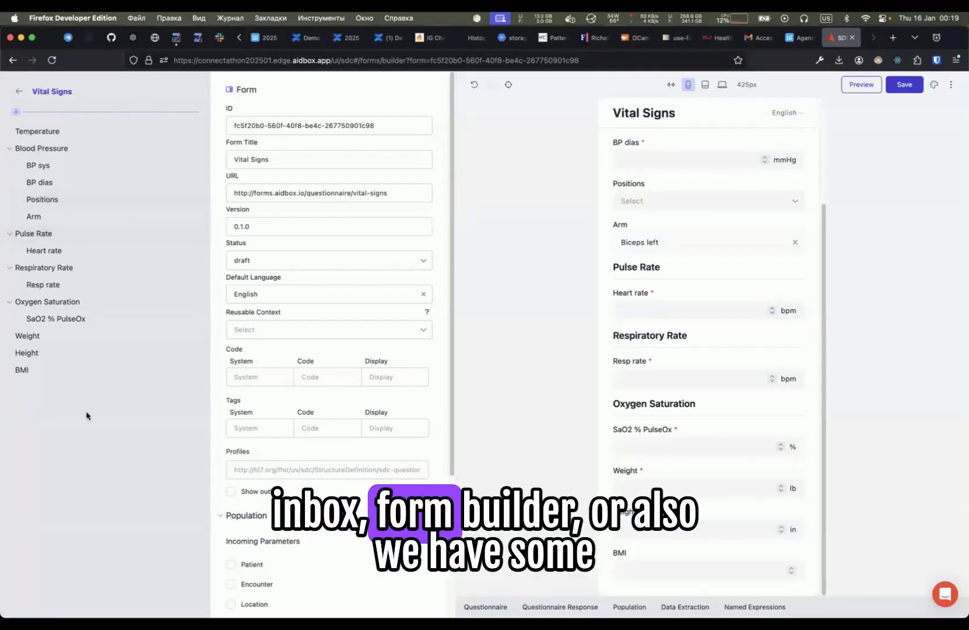
{"action": "left_click", "coordinate": [64, 150]}
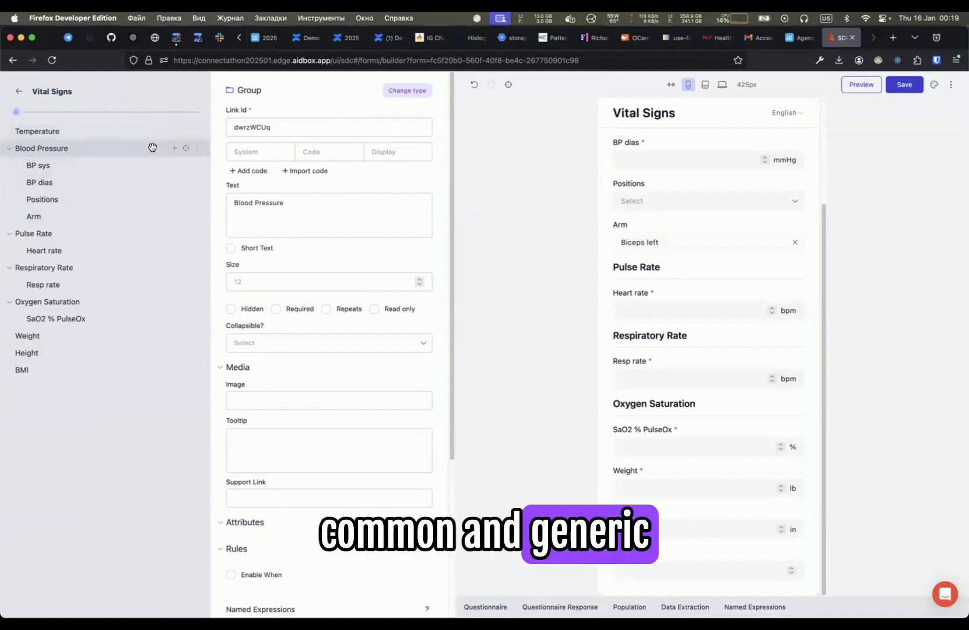
{"action": "left_click", "coordinate": [198, 150]}
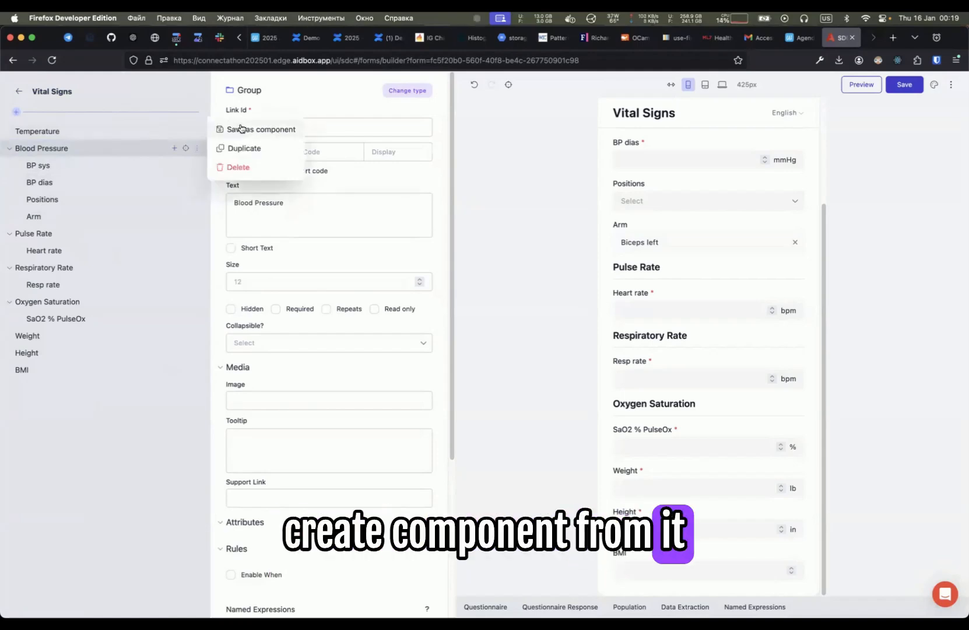
{"action": "left_click", "coordinate": [241, 129]}
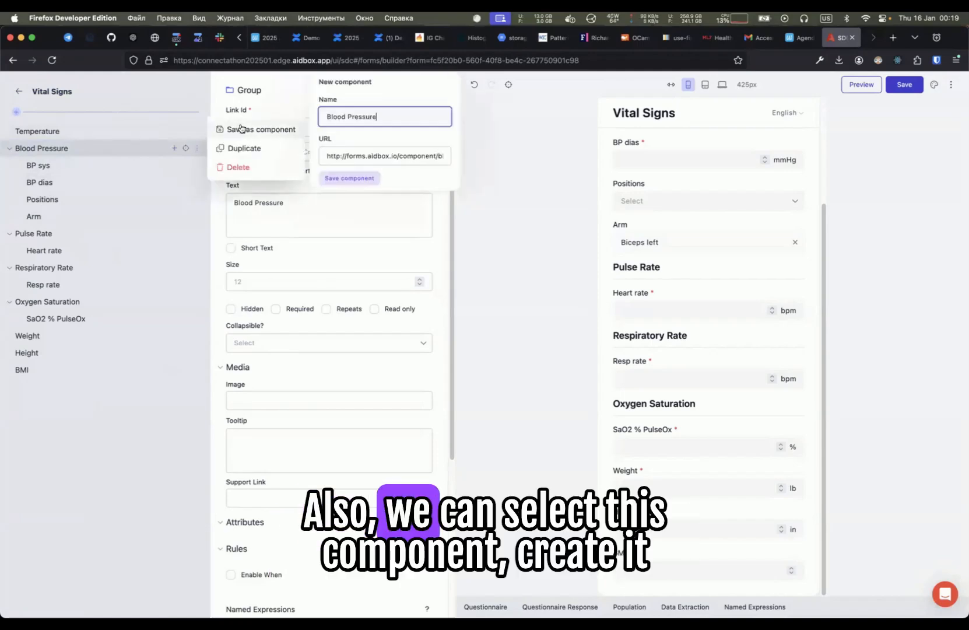
{"action": "left_click", "coordinate": [371, 179]}
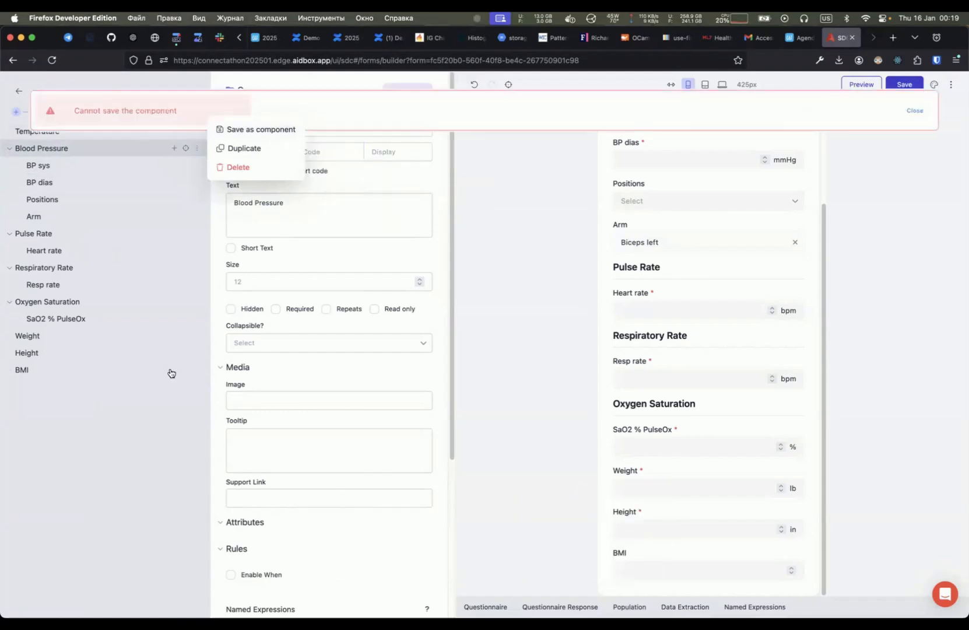
{"action": "left_click", "coordinate": [591, 120]}
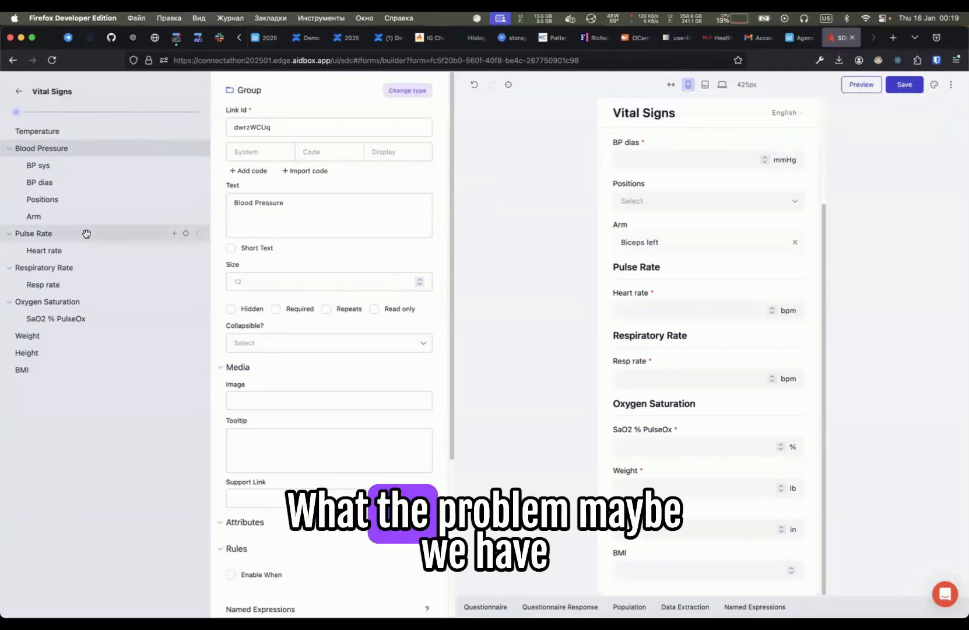
- Save the Respiratory Rate group as a component named Respiratory Rate
{"action": "left_click", "coordinate": [202, 265]}
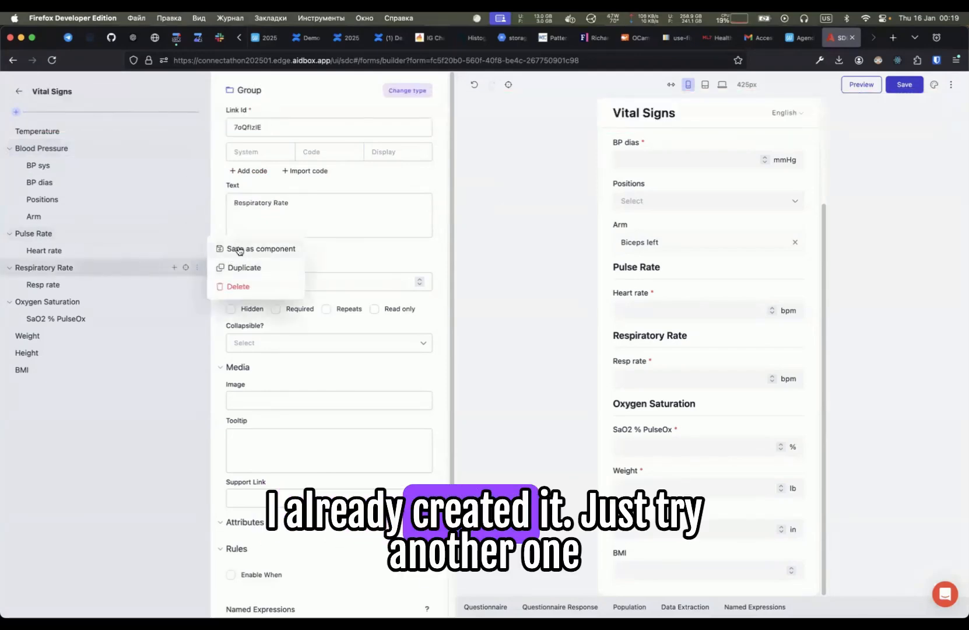
{"action": "left_click", "coordinate": [236, 249]}
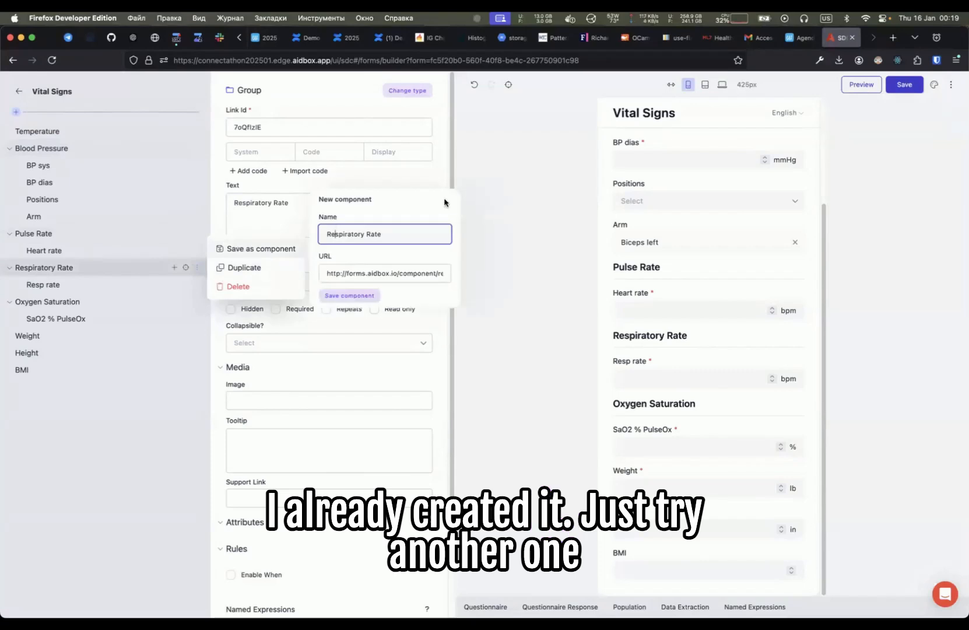
{"action": "left_click", "coordinate": [353, 295]}
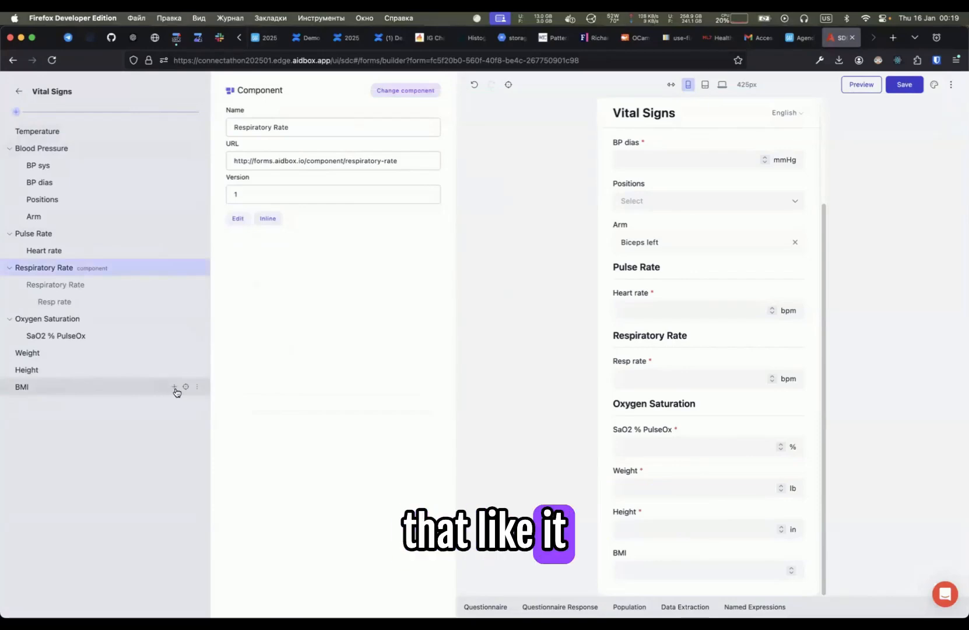
- Insert the saved Respiratory Rate component after the BMI item, searching components for "res"
{"action": "left_click", "coordinate": [174, 387]}
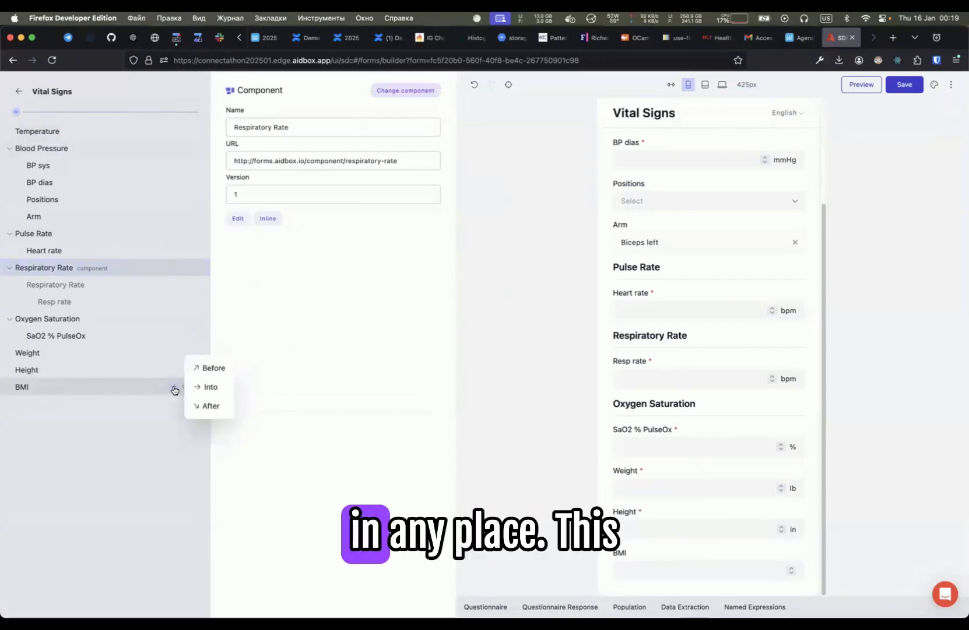
{"action": "left_click", "coordinate": [211, 406]}
{"action": "left_click", "coordinate": [342, 212]}
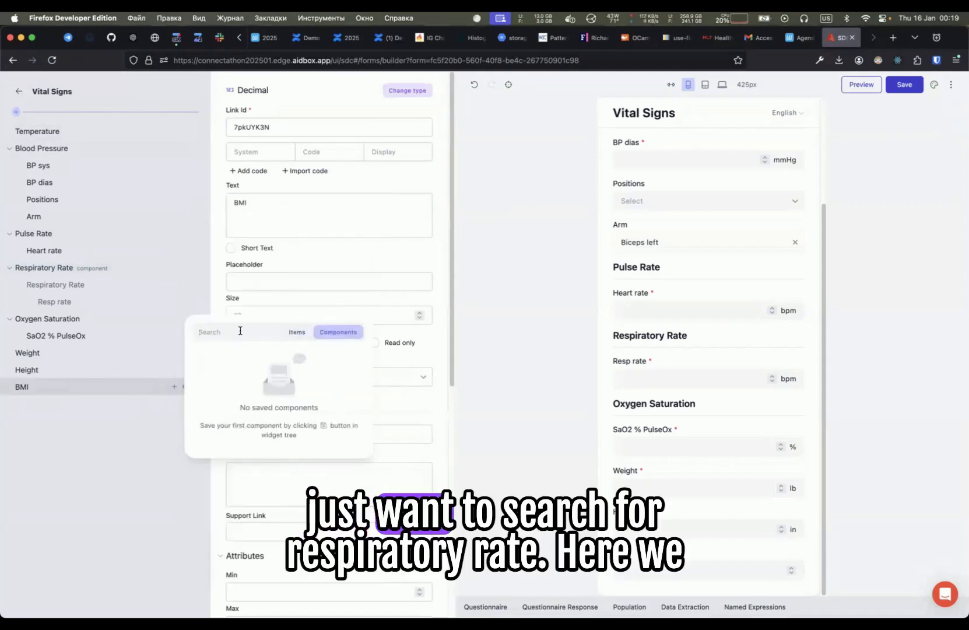
{"action": "type", "text": "res"}
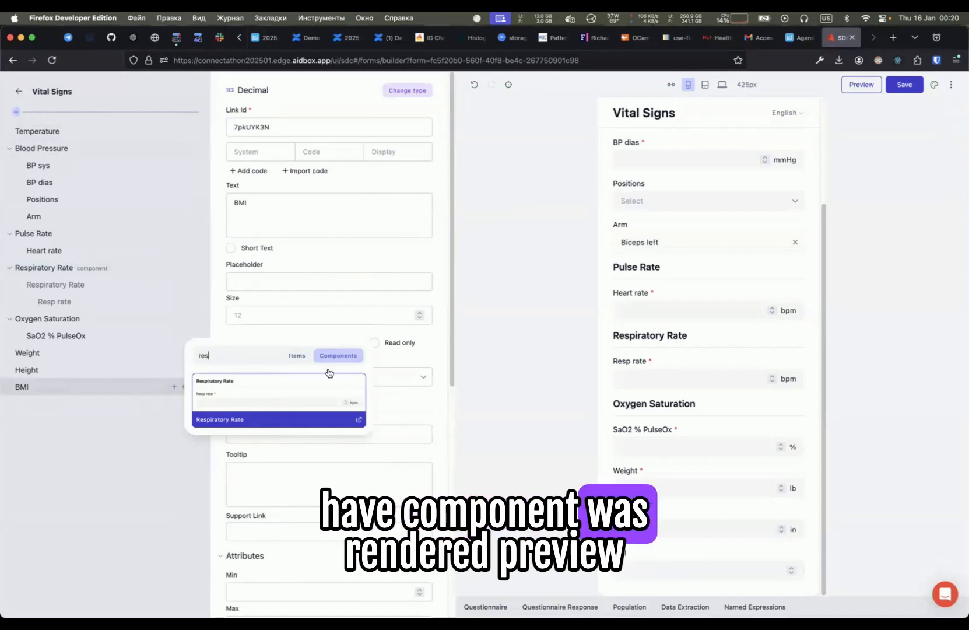
{"action": "left_click", "coordinate": [268, 395]}
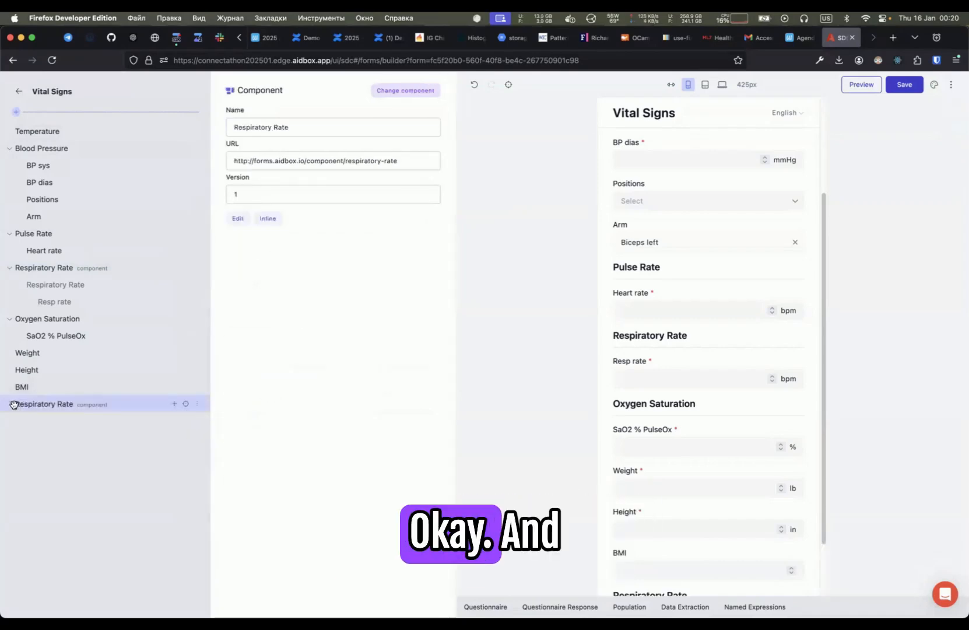
- Scroll the form preview and open the Questionnaire JSON in the debug console
{"action": "scroll", "coordinate": [706, 385], "scroll_direction": "down", "scroll_amount": 2}
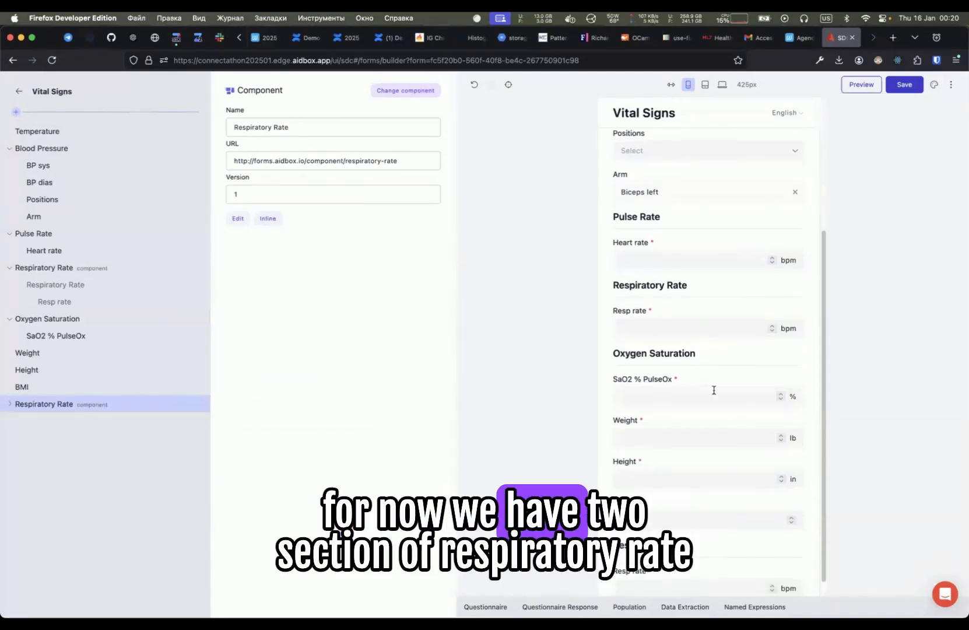
{"action": "scroll", "coordinate": [669, 350], "scroll_direction": "down", "scroll_amount": 1}
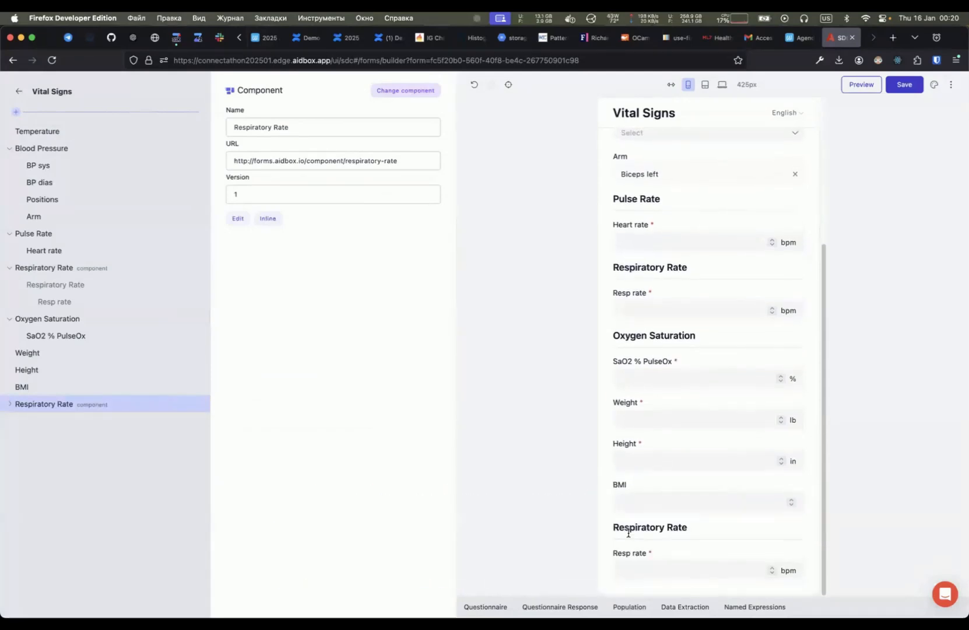
{"action": "left_click", "coordinate": [649, 310]}
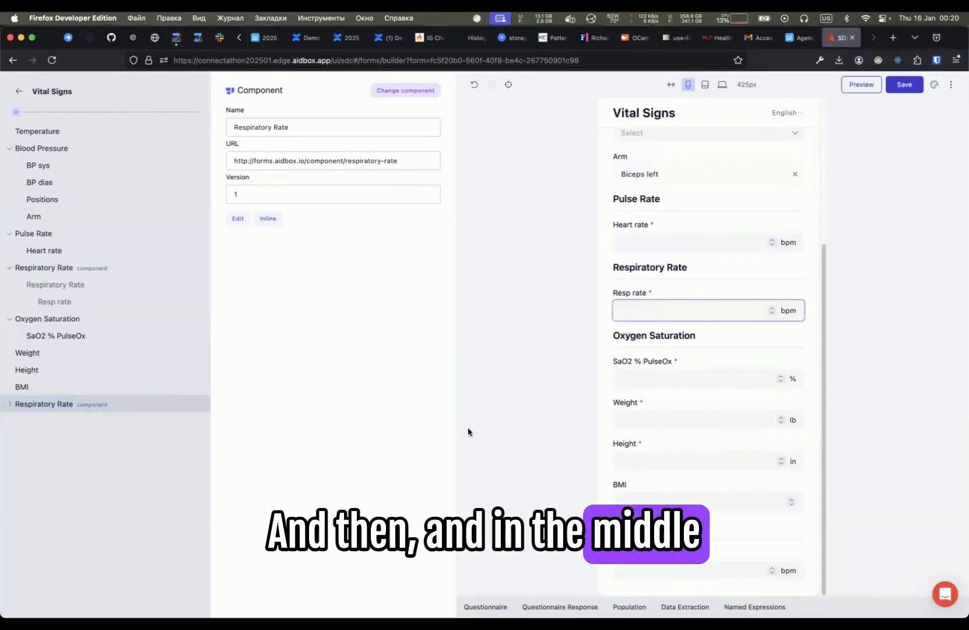
{"action": "left_click_drag", "start_coordinate": [675, 594], "coordinate": [641, 250]}
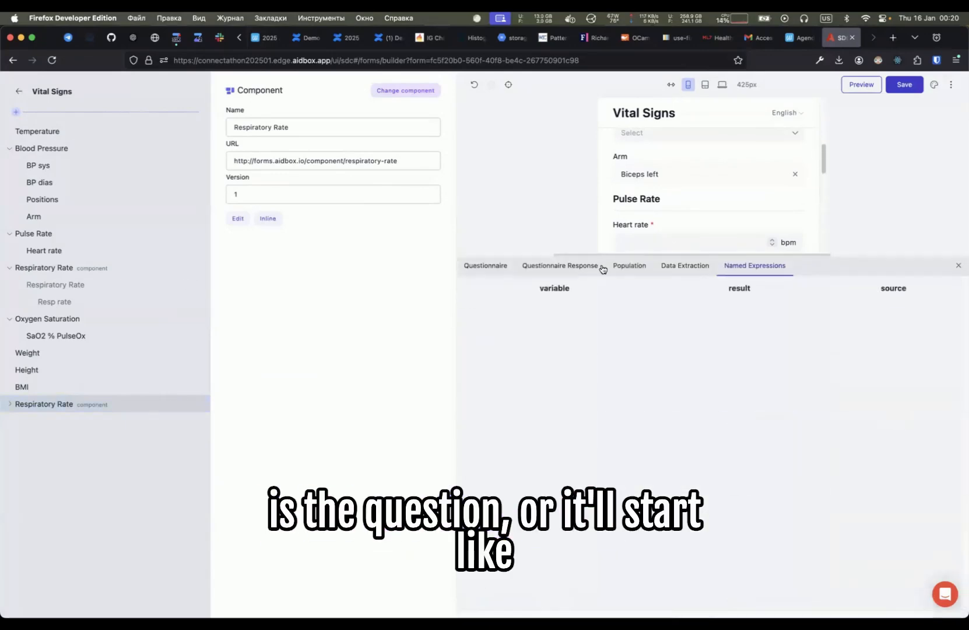
{"action": "left_click", "coordinate": [496, 262]}
{"action": "scroll", "coordinate": [546, 457], "scroll_direction": "down", "scroll_amount": 15}
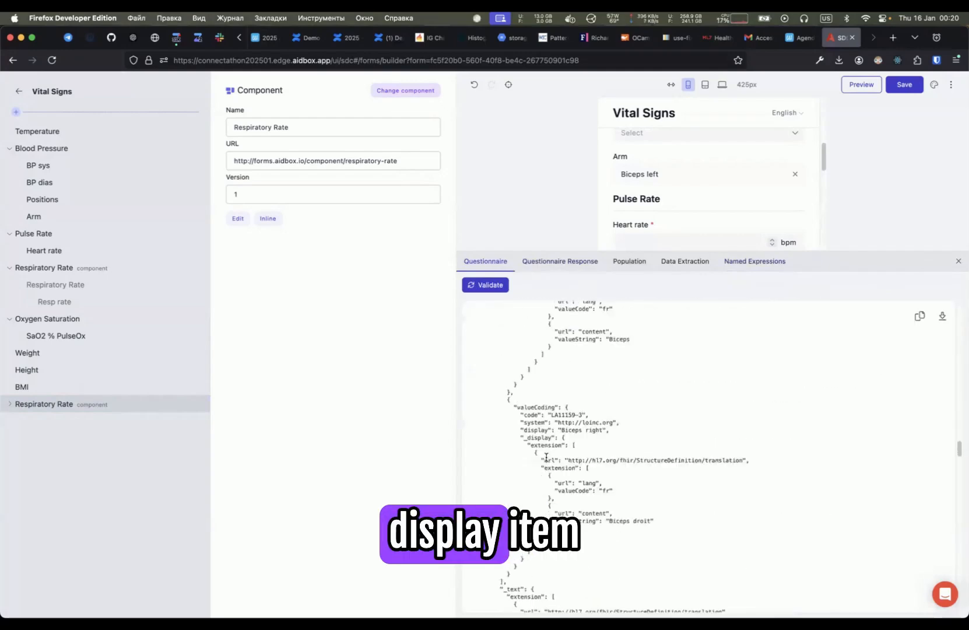
- Search the Questionnaire JSON for "respirator" and examine the sub-questionnaire display item
{"action": "key", "text": "ctrl+f"}
{"action": "type", "text": "respirator"}
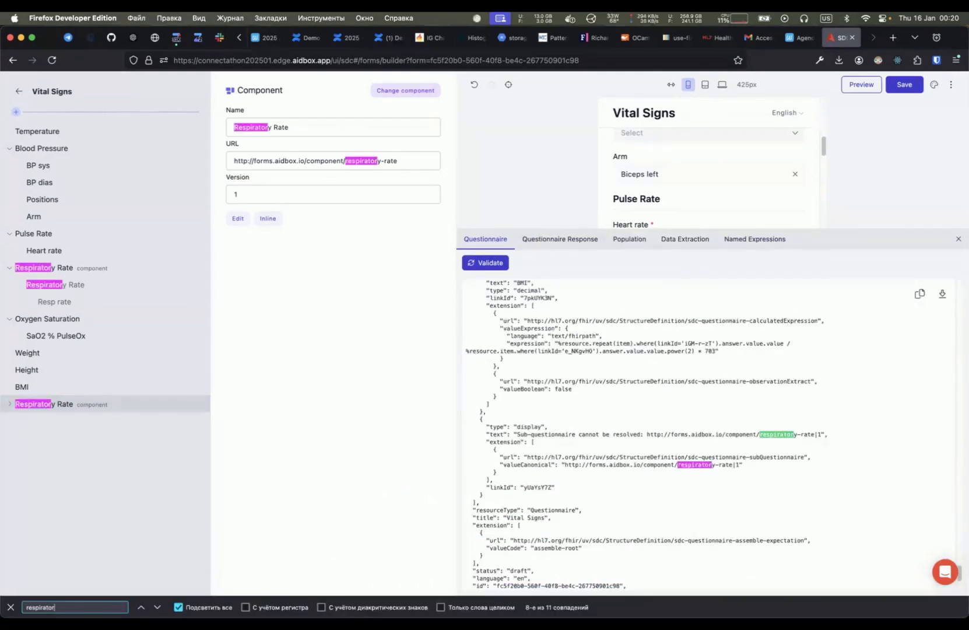
{"action": "scroll", "coordinate": [584, 434], "scroll_direction": "down", "scroll_amount": 2}
{"action": "scroll", "coordinate": [505, 379], "scroll_direction": "down", "scroll_amount": 1}
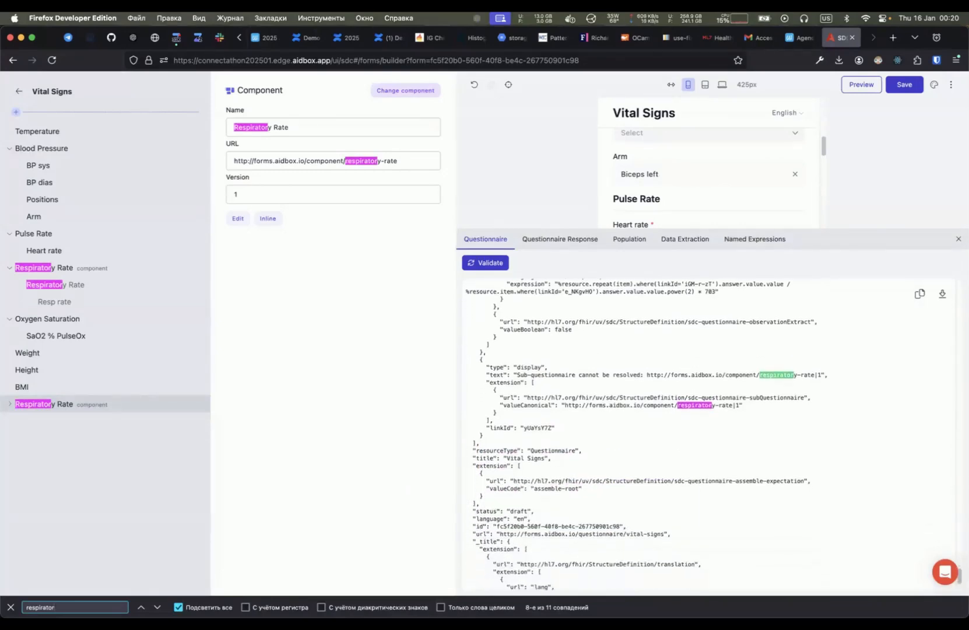
{"action": "left_click_drag", "start_coordinate": [478, 358], "coordinate": [494, 445]}
{"action": "double_click", "coordinate": [529, 367]}
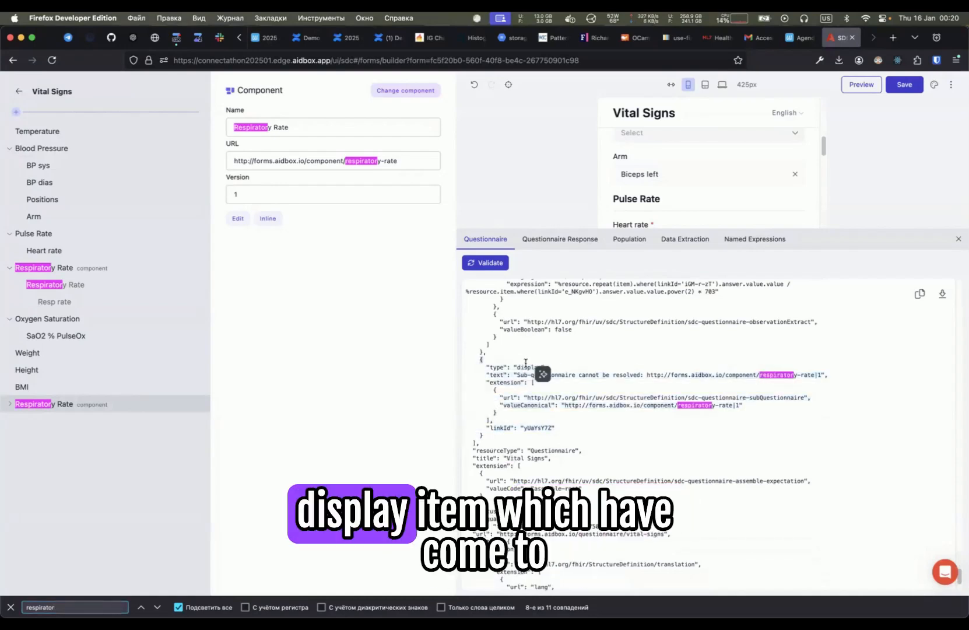
{"action": "left_click_drag", "start_coordinate": [595, 400], "coordinate": [559, 391]}
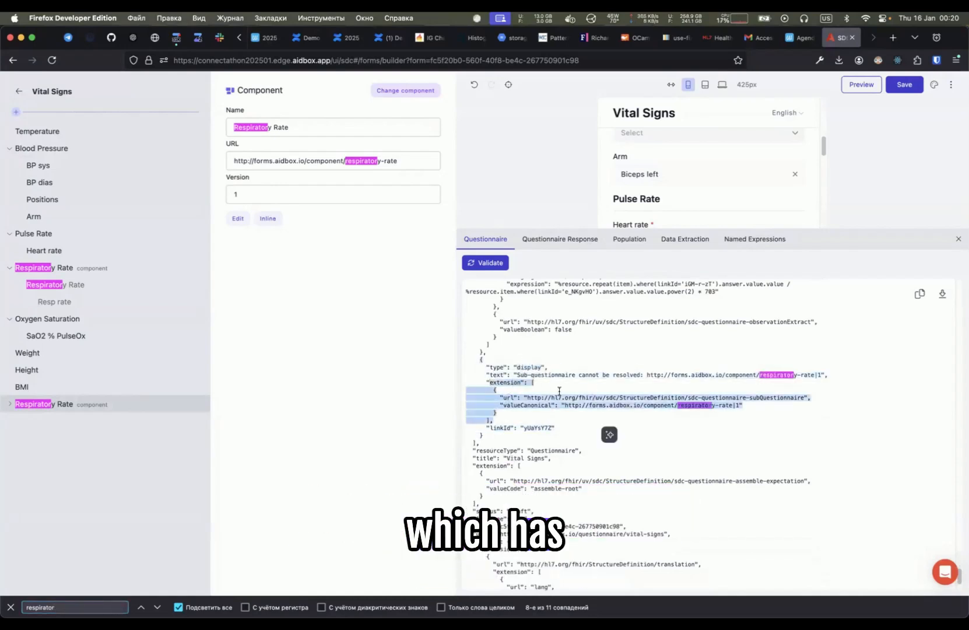
{"action": "left_click", "coordinate": [754, 408]}
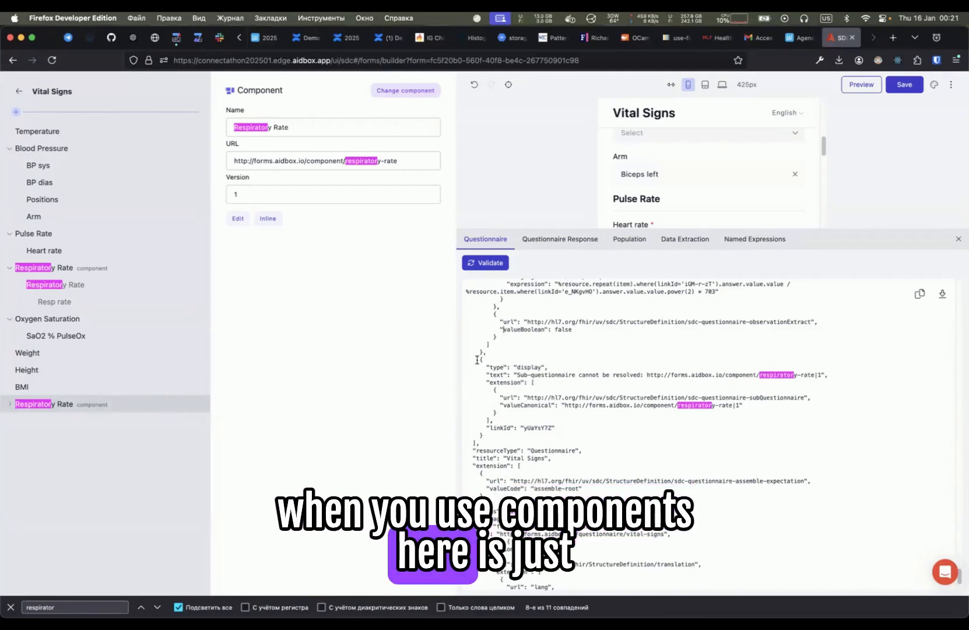
{"action": "left_click_drag", "start_coordinate": [475, 365], "coordinate": [510, 437]}
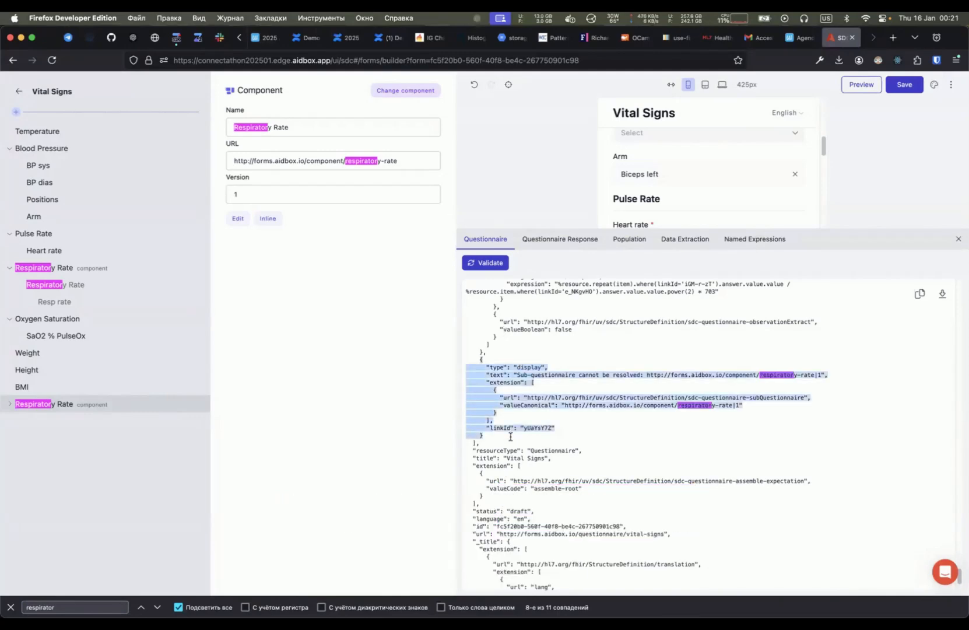
{"action": "triple_click", "coordinate": [588, 405]}
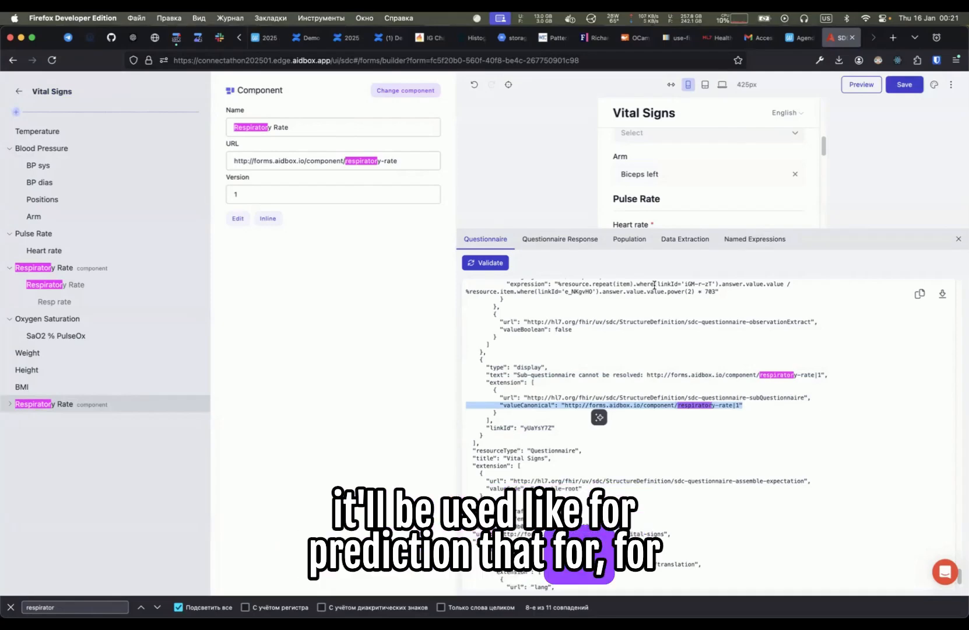
- Select the form root and set its Reusable Context to Component
{"action": "left_click", "coordinate": [53, 405]}
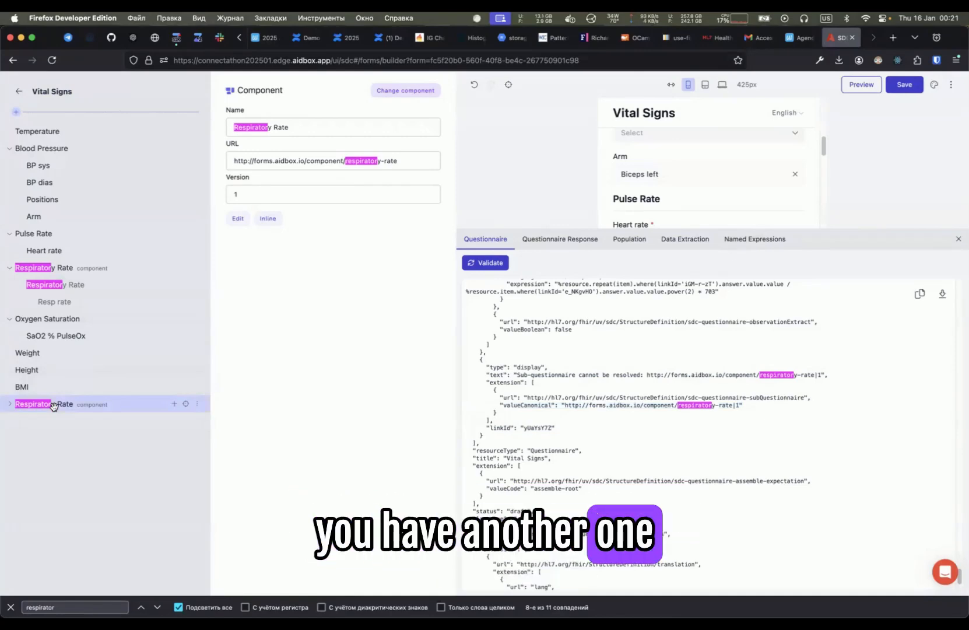
{"action": "left_click", "coordinate": [64, 93]}
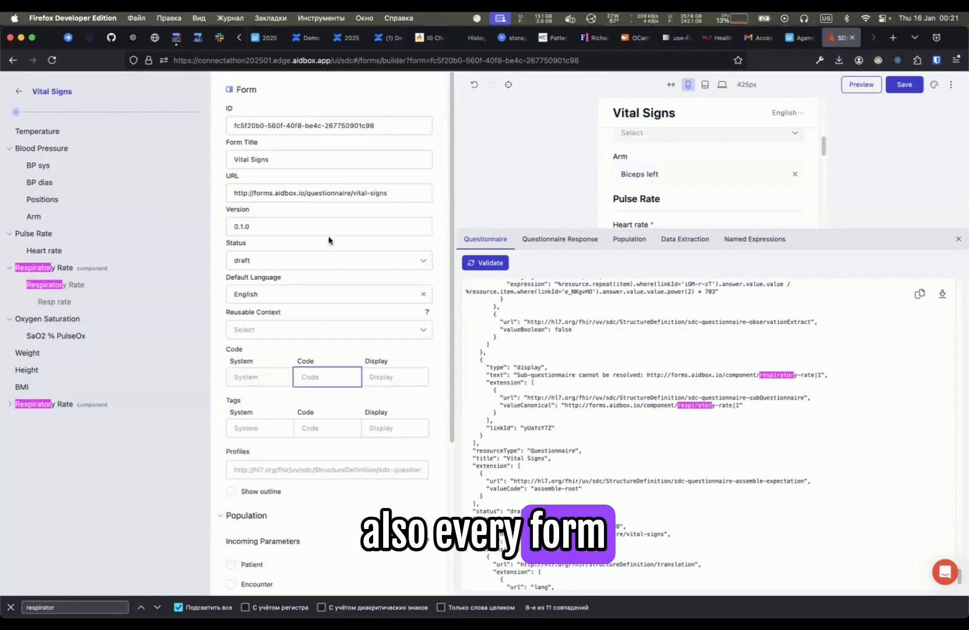
{"action": "left_click", "coordinate": [261, 329]}
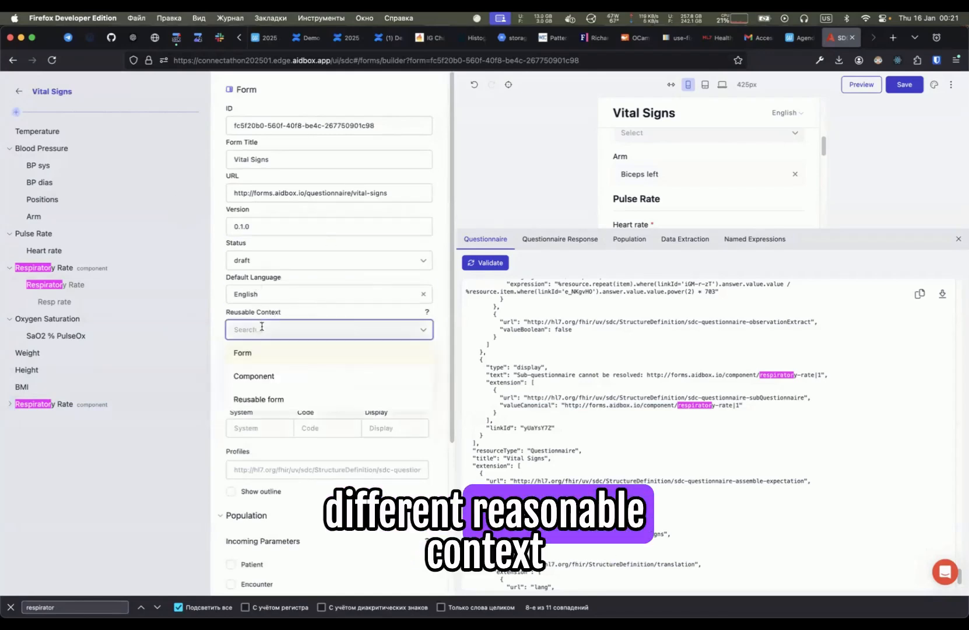
{"action": "left_click", "coordinate": [280, 374]}
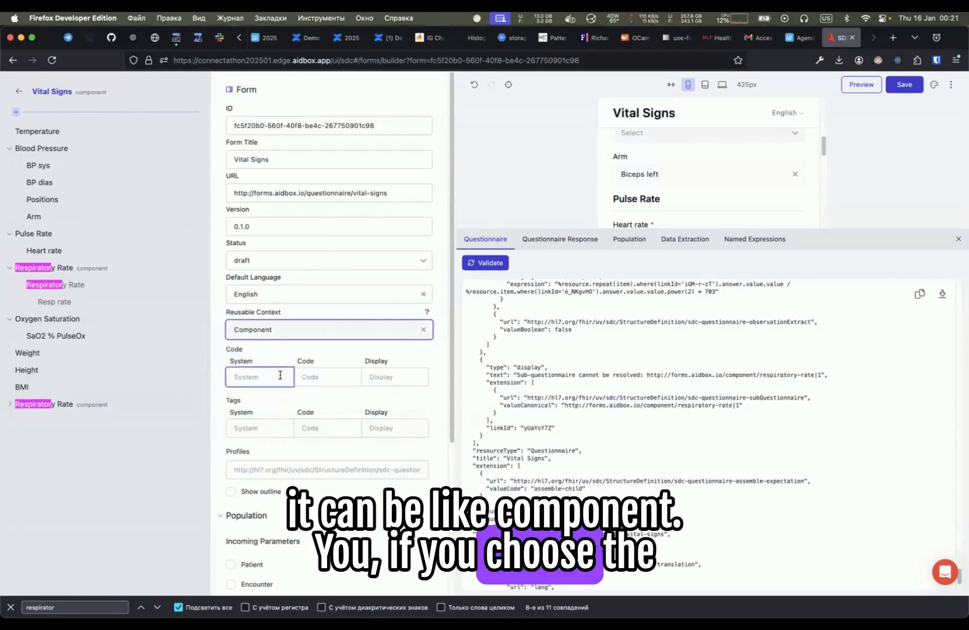
- Open the form's Reusable Context choices to review them, then switch to the presentation notes in Emacs
{"action": "left_click", "coordinate": [295, 330]}
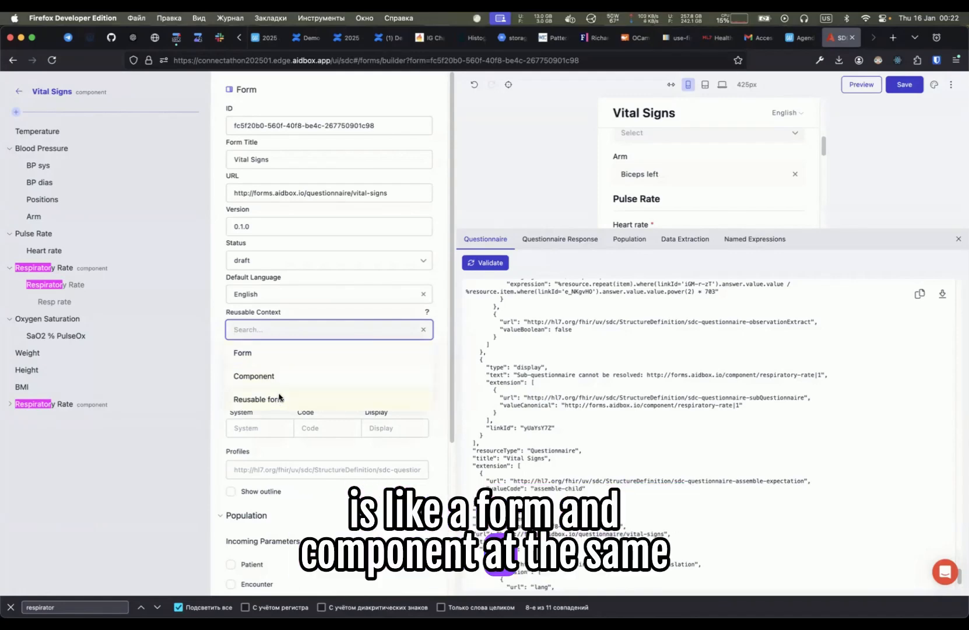
{"action": "key", "text": "super+Tab"}
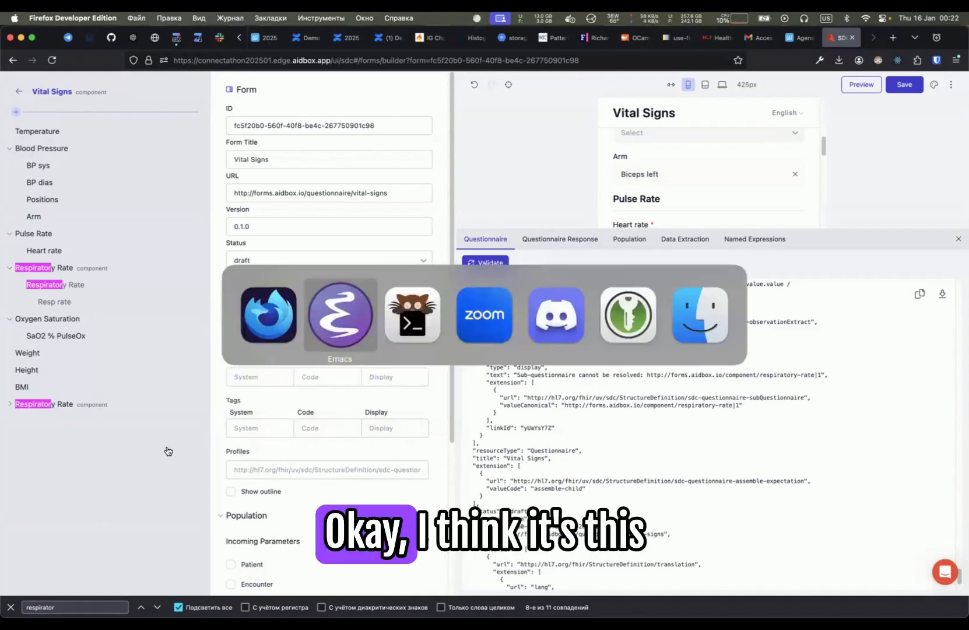
{"action": "key", "text": "Escape"}
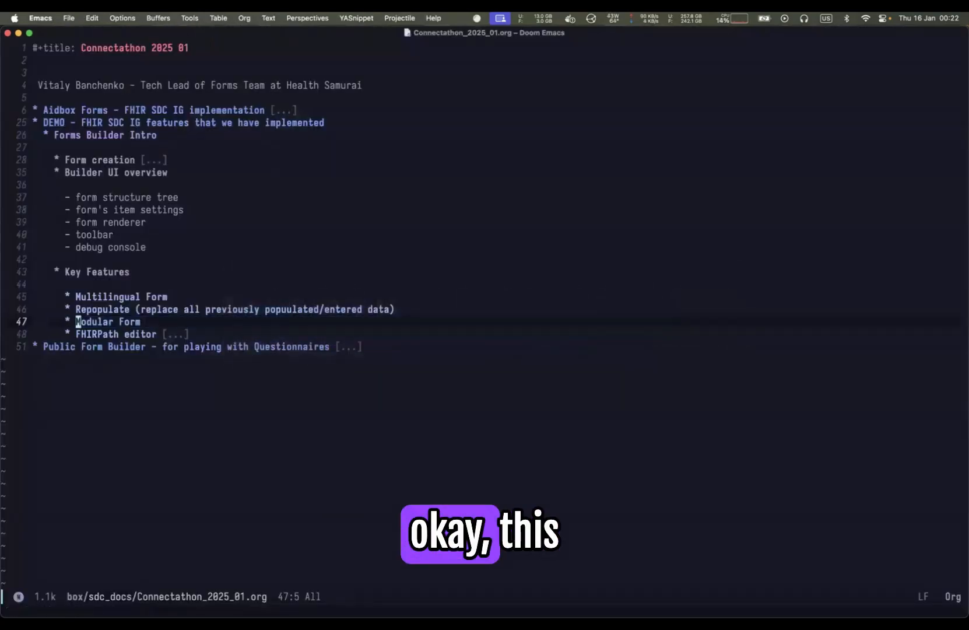
- Move to the FHIRPath editor heading in the notes and unfold it to show its challenge sub-point
{"action": "key", "text": "j"}
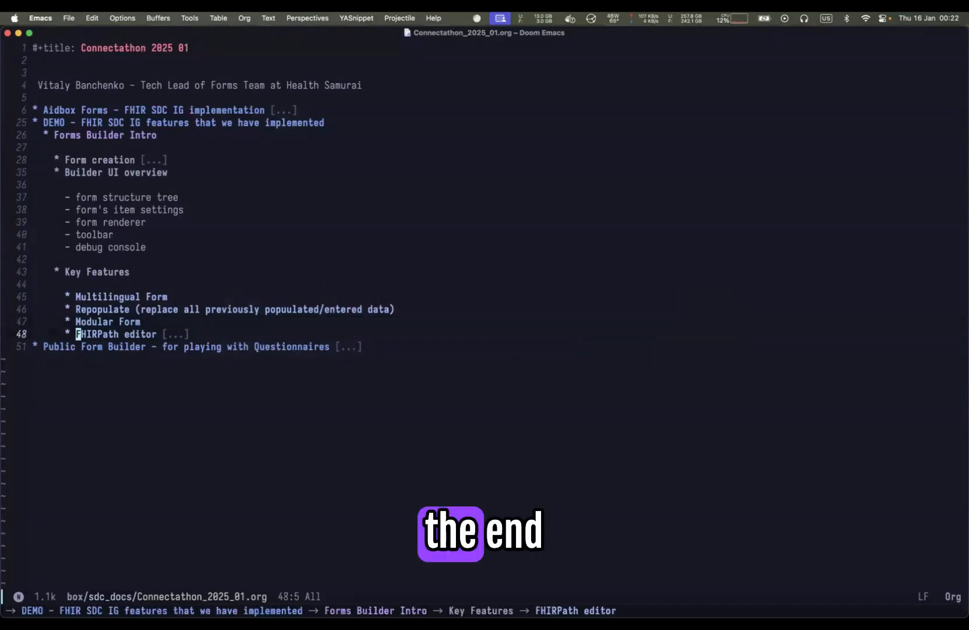
{"action": "key", "text": "shift+v"}
{"action": "key", "text": "Escape"}
{"action": "key", "text": "Tab"}
{"action": "key", "text": "Tab"}
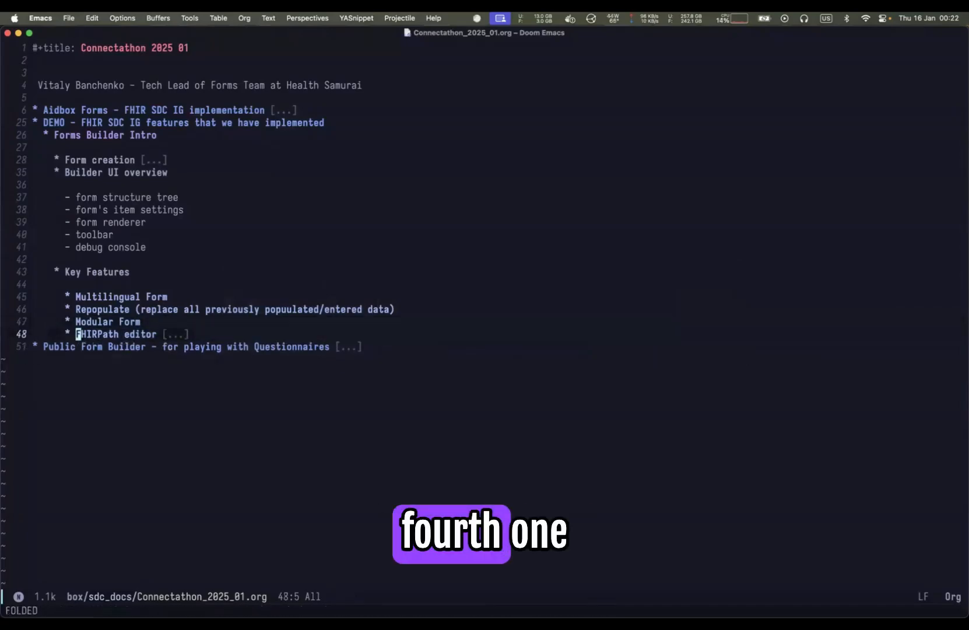
{"action": "key", "text": "Tab"}
{"action": "key", "text": "j"}
{"action": "key", "text": "k"}
{"action": "key", "text": "shift+v"}
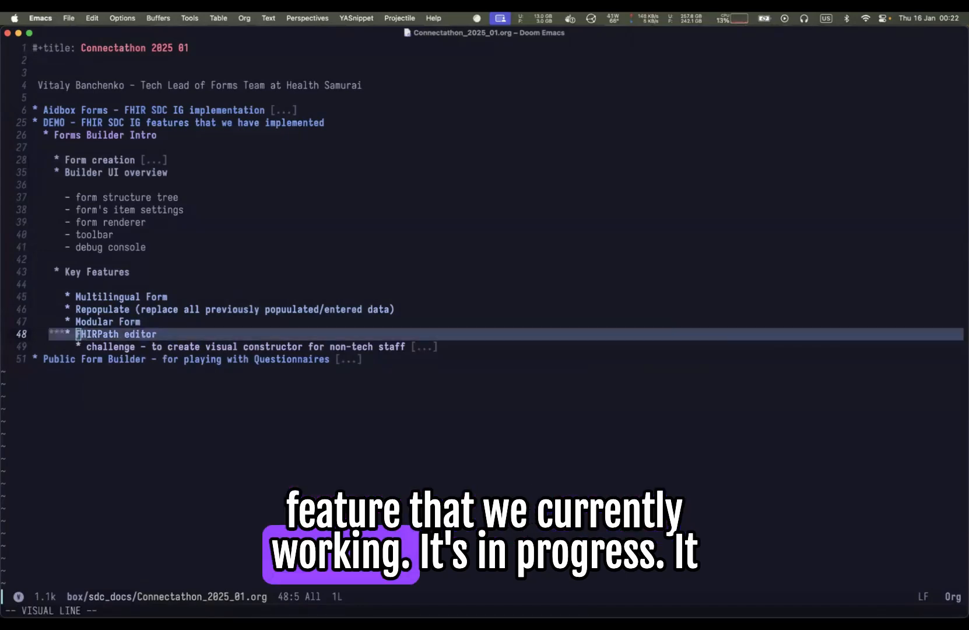
{"action": "key", "text": "Escape"}
- Return to the form builder, clear the BMI calculated expression and start rewriting it with %resource
{"action": "key", "text": "super+Tab"}
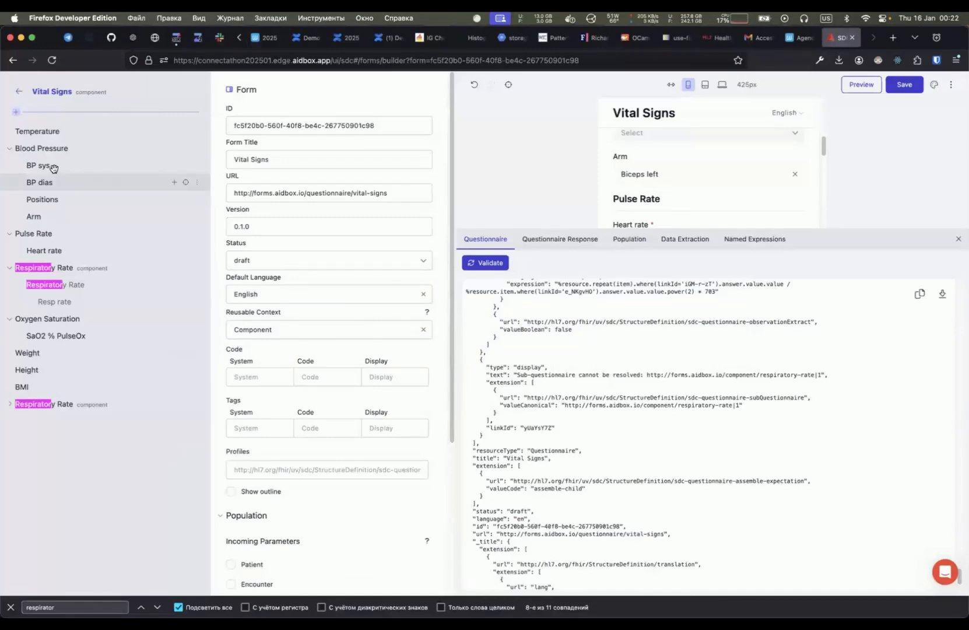
{"action": "key", "text": "super+Tab"}
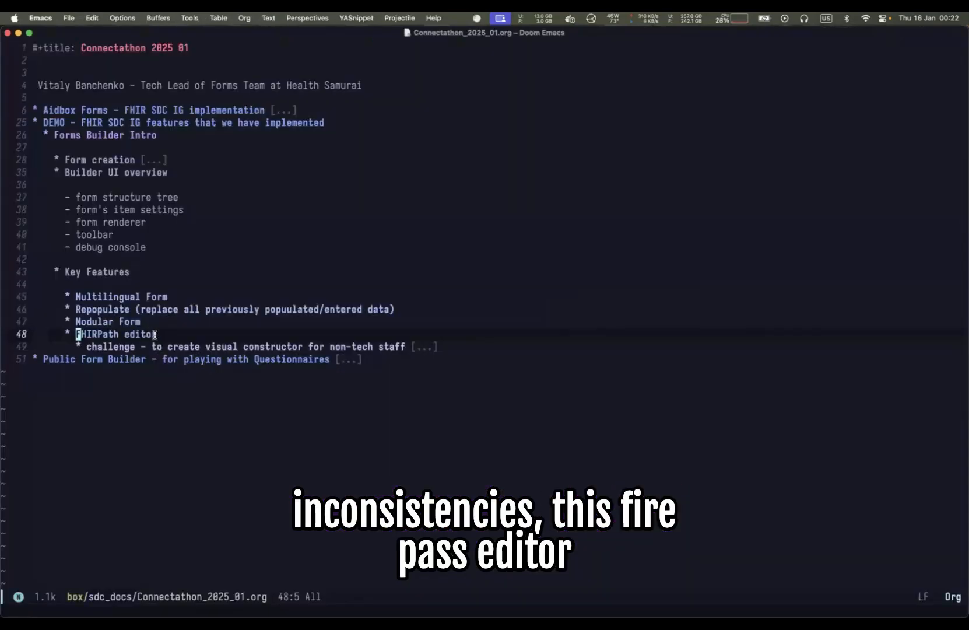
{"action": "key", "text": "super+Tab"}
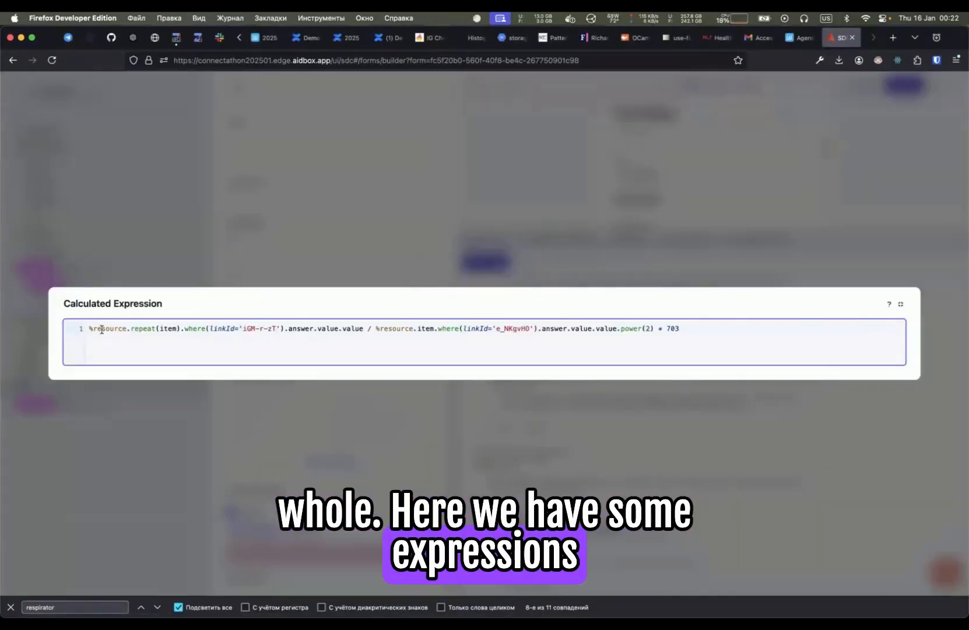
{"action": "key", "text": "super+a"}
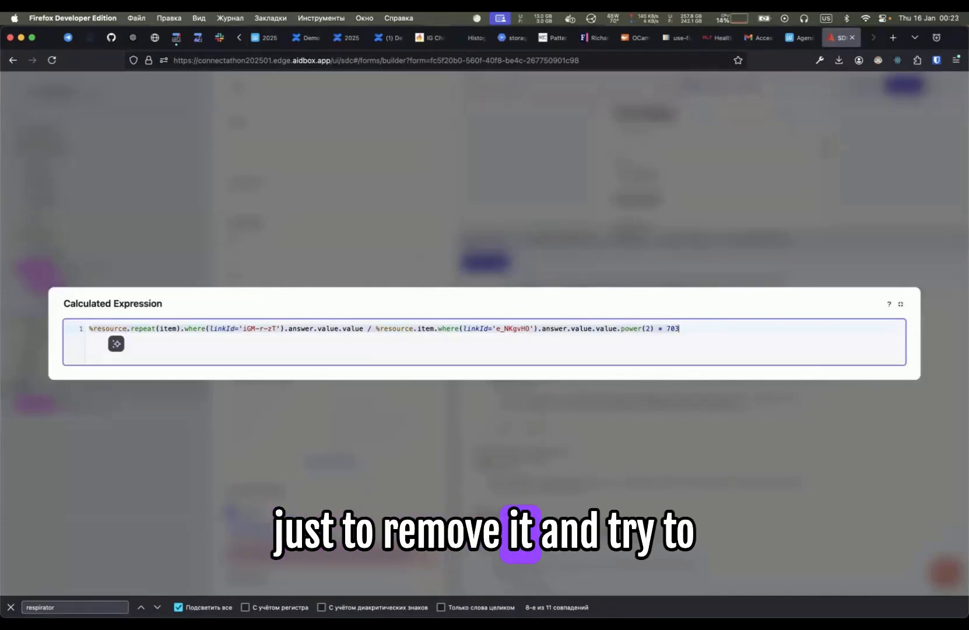
{"action": "key", "text": "BackSpace"}
{"action": "type", "text": "%"}
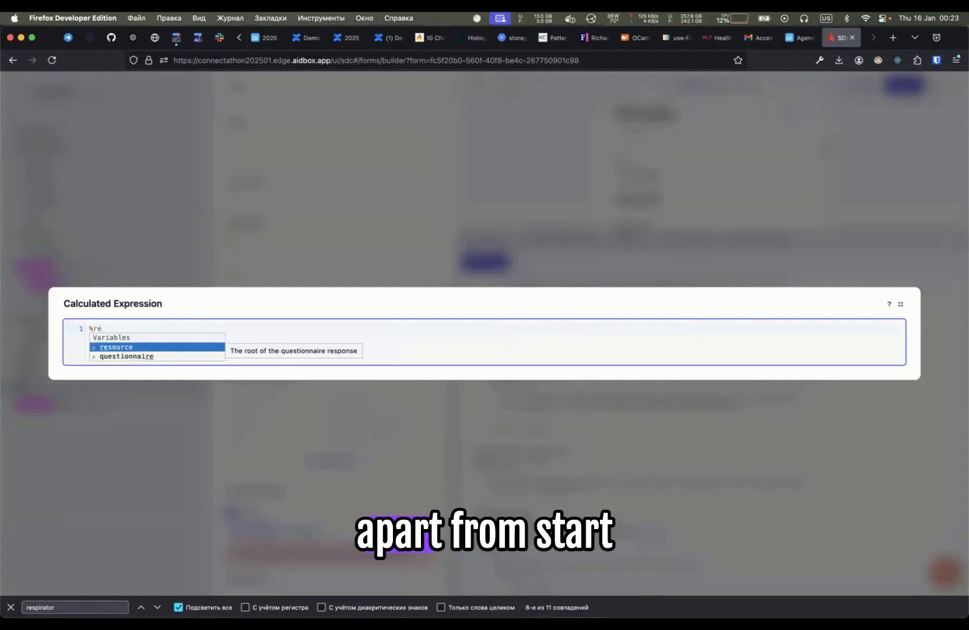
{"action": "key", "text": "BackSpace"}
{"action": "type", "text": "%re"}
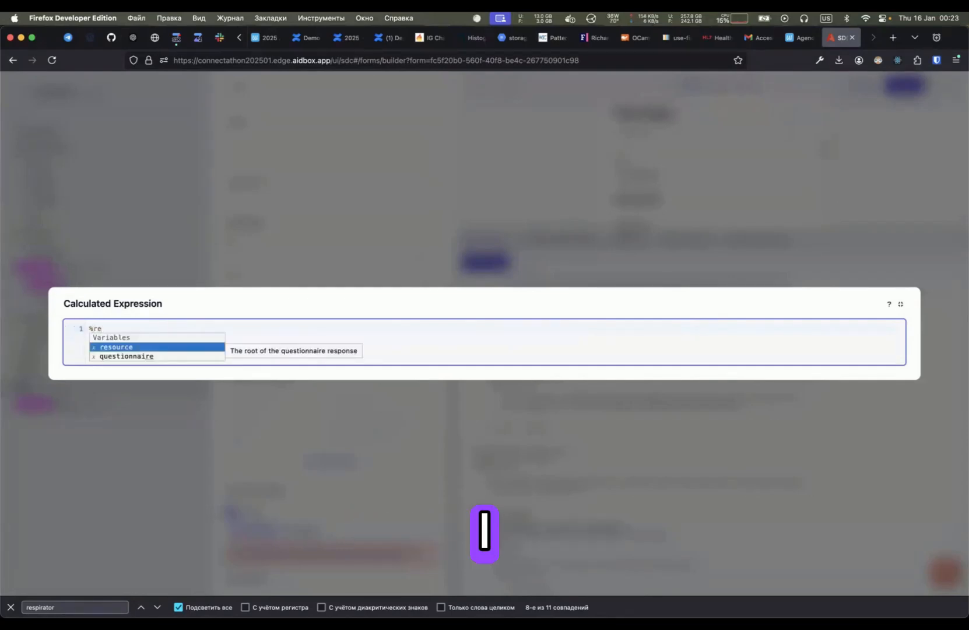
{"action": "key", "text": "BackSpace"}
{"action": "key", "text": "BackSpace"}
{"action": "type", "text": "r"}
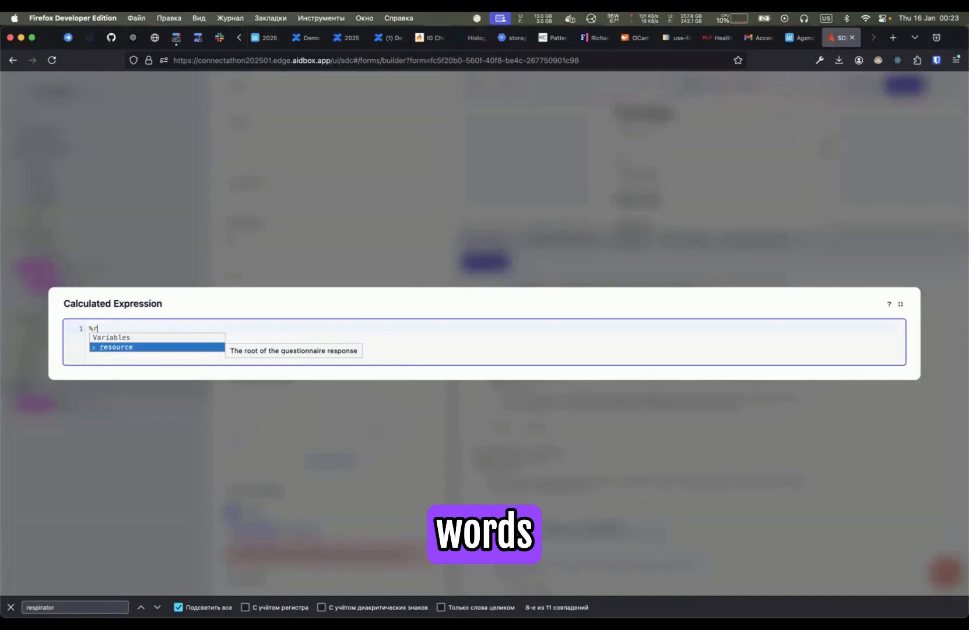
{"action": "type", "text": "eeslu"}
{"action": "type", "text": "urce."}
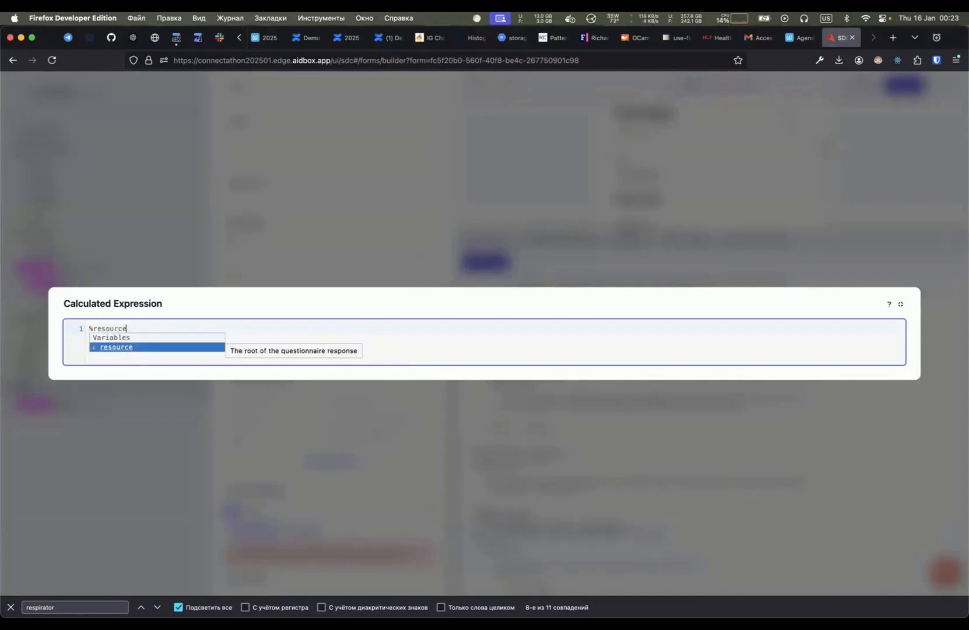
{"action": "key", "text": "Return"}
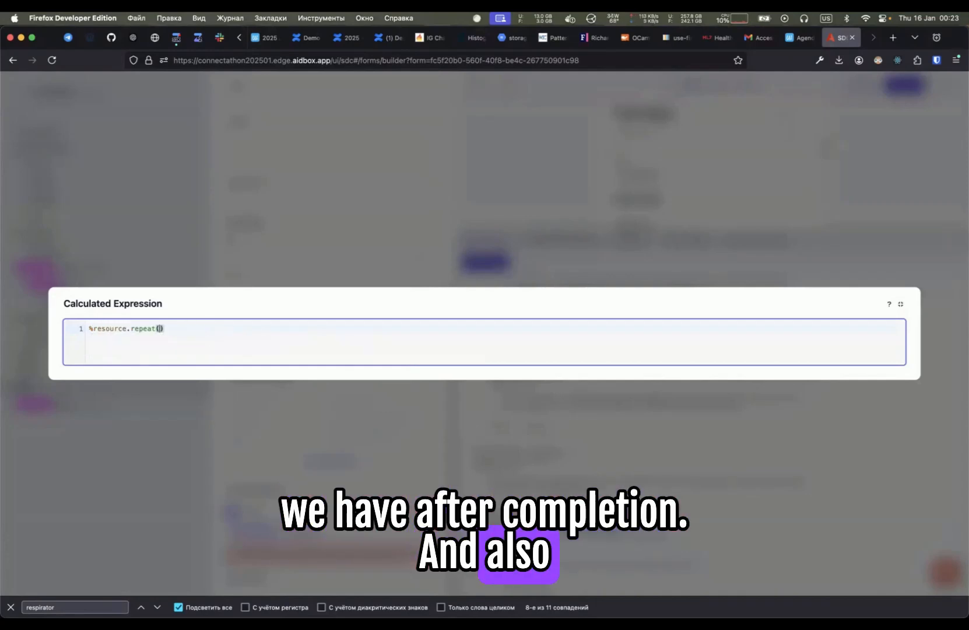
- Extend the expression with repeat using the FHIRPath autocomplete suggestion
{"action": "key", "text": "BackSpace"}
{"action": "key", "text": "BackSpace"}
{"action": "key", "text": "BackSpace"}
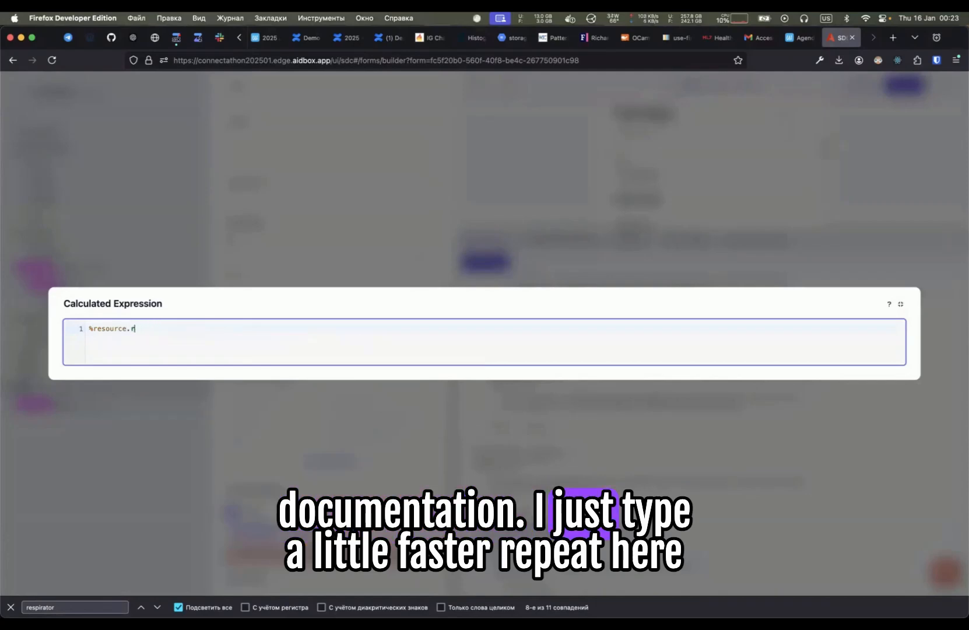
{"action": "type", "text": ".re"}
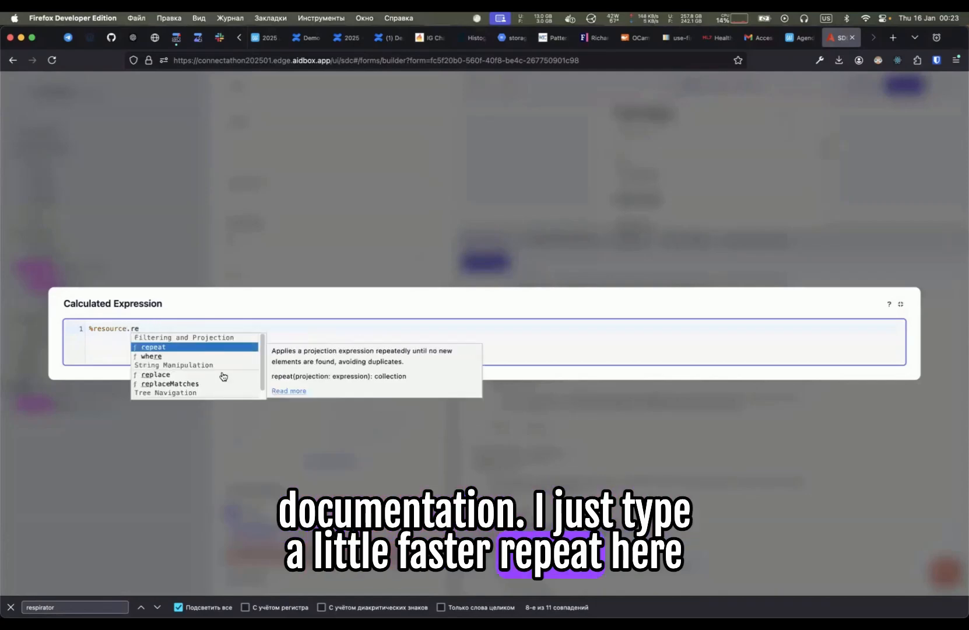
{"action": "left_click", "coordinate": [273, 351]}
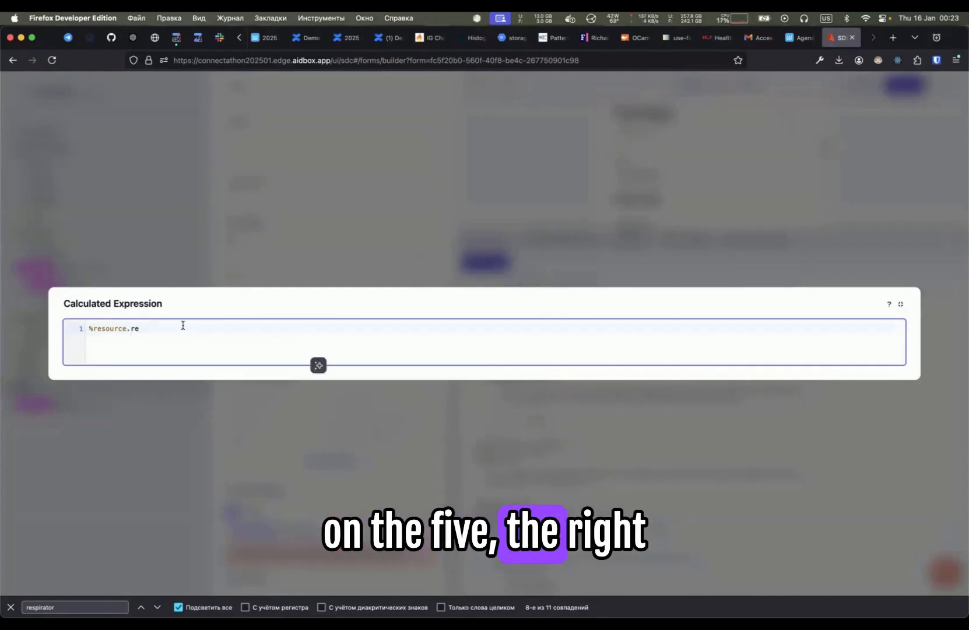
{"action": "type", "text": "p"}
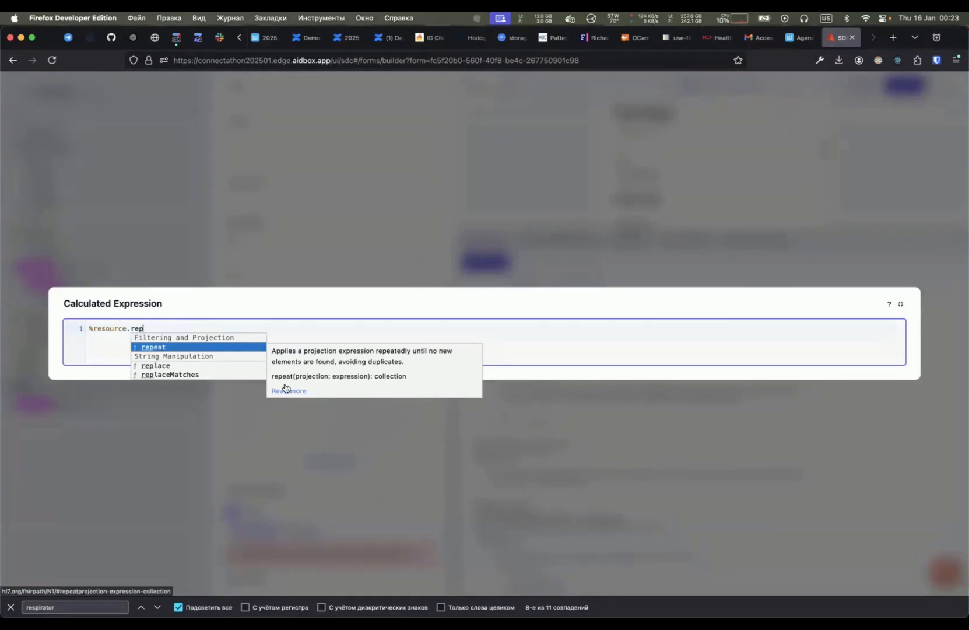
{"action": "key", "text": "Return"}
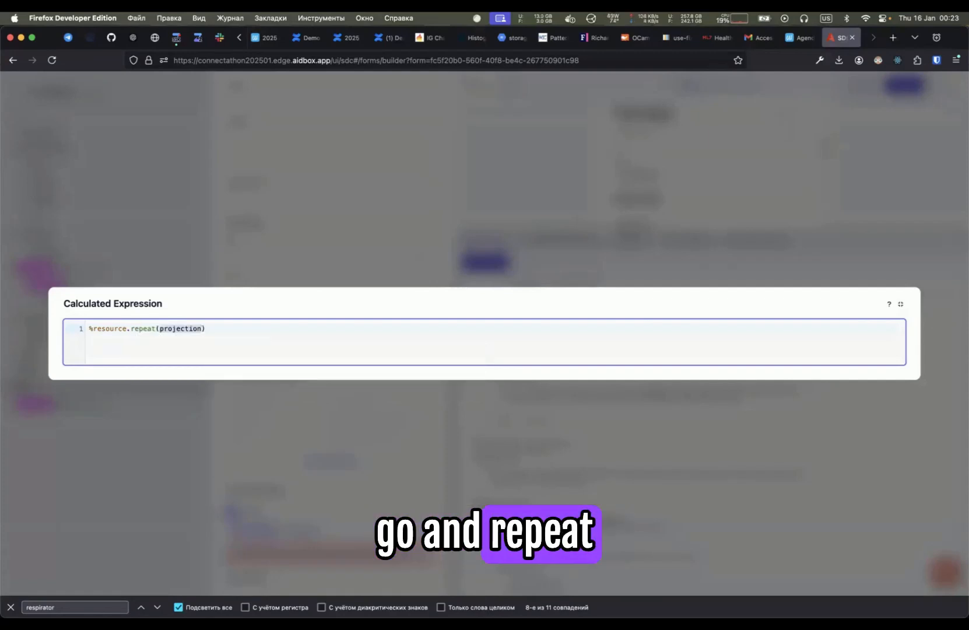
- Set the repeat argument to item and add a where() filter on linkId
{"action": "type", "text": "linkId='"}
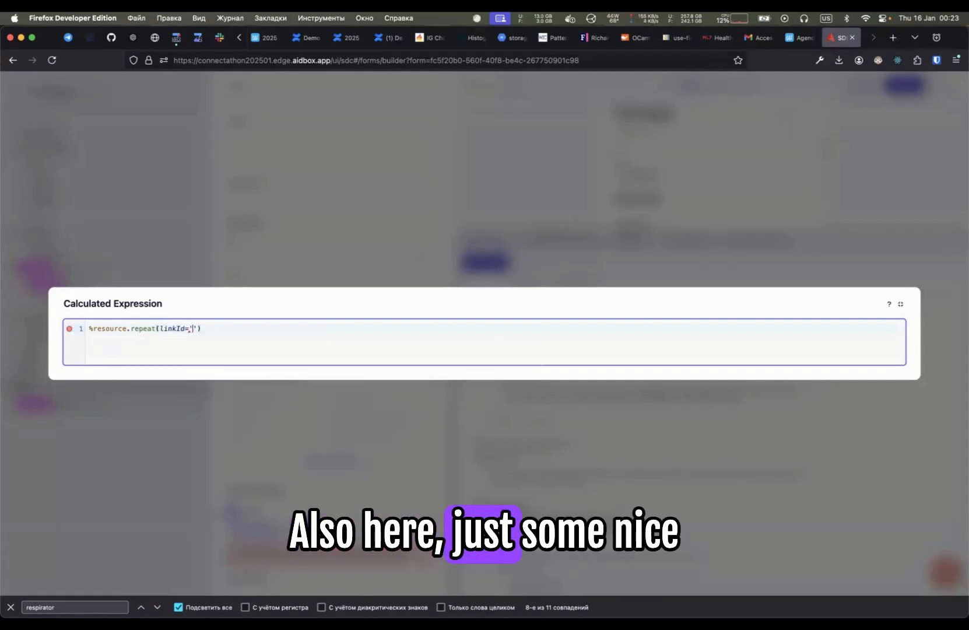
{"action": "key", "text": "BackSpace"}
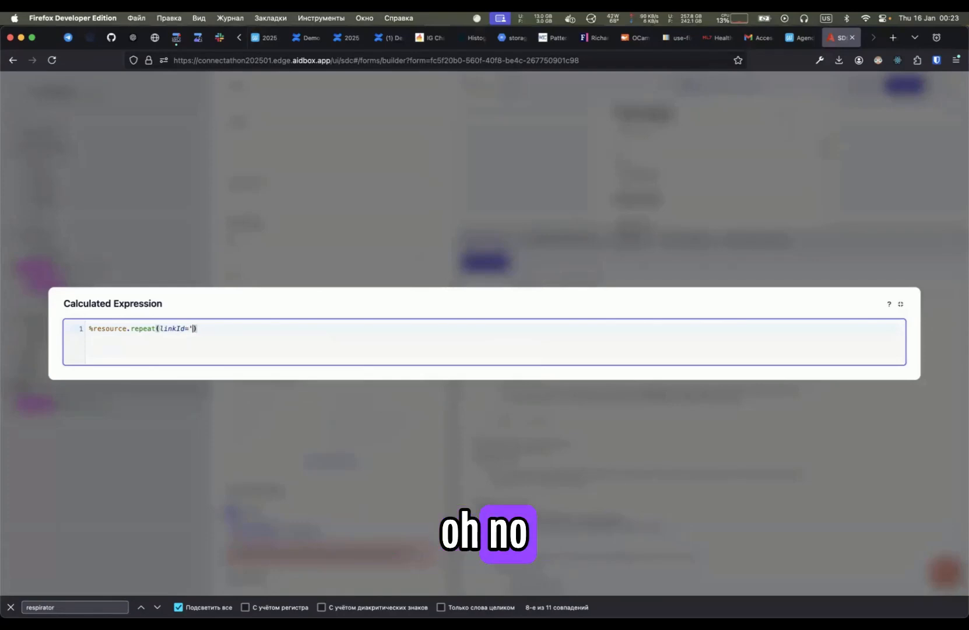
{"action": "key", "text": "alt+BackSpace"}
{"action": "key", "text": "alt+BackSpace"}
{"action": "type", "text": "item).wh"}
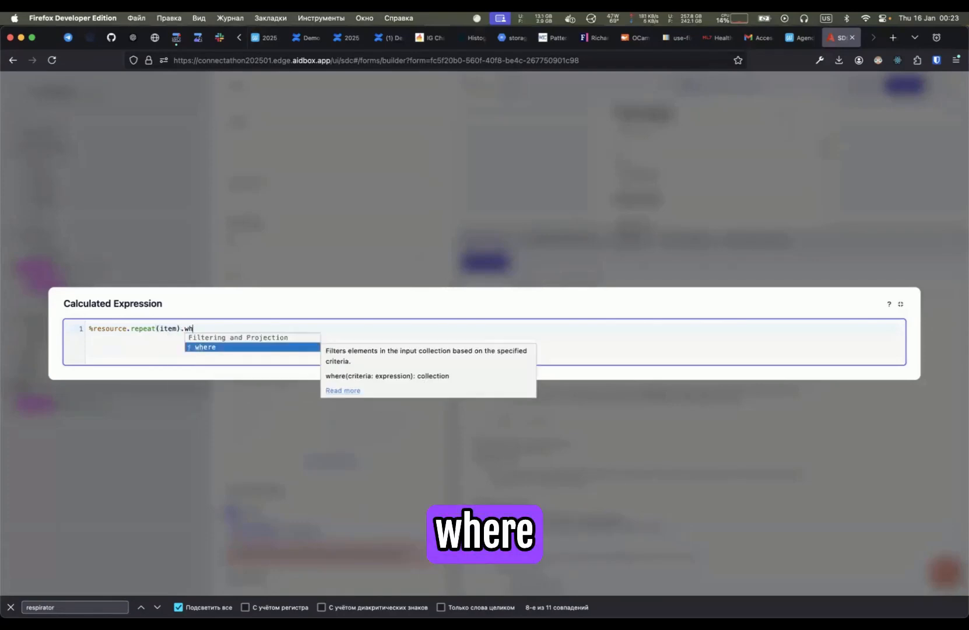
{"action": "key", "text": "Return"}
{"action": "type", "text": "linkId='"}
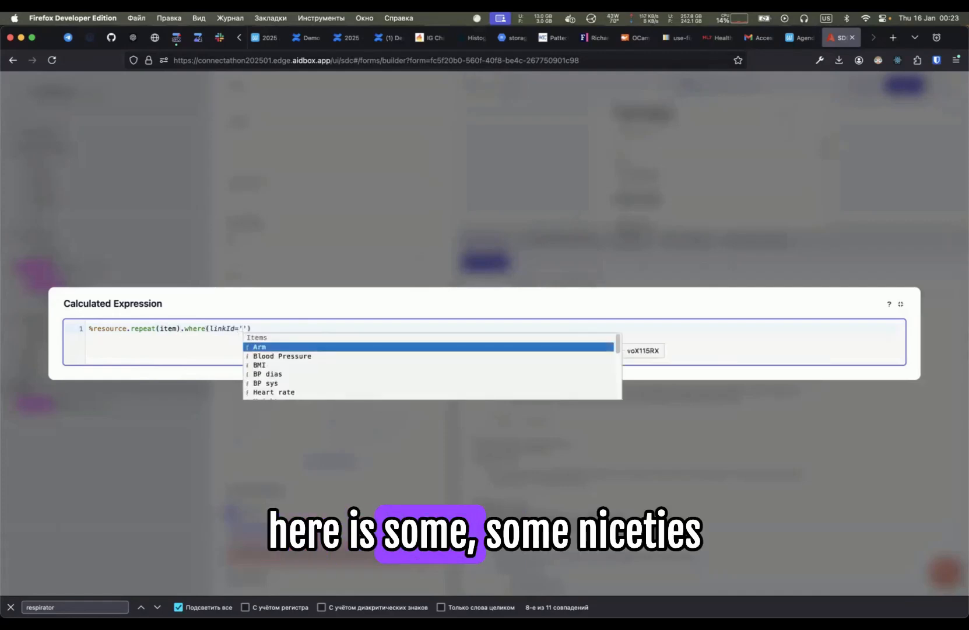
- Pick the Height item's linkId from the item suggestions and continue the expression with .answer.value.value *
{"action": "key", "text": "Down"}
{"action": "key", "text": "Down"}
{"action": "key", "text": "Down"}
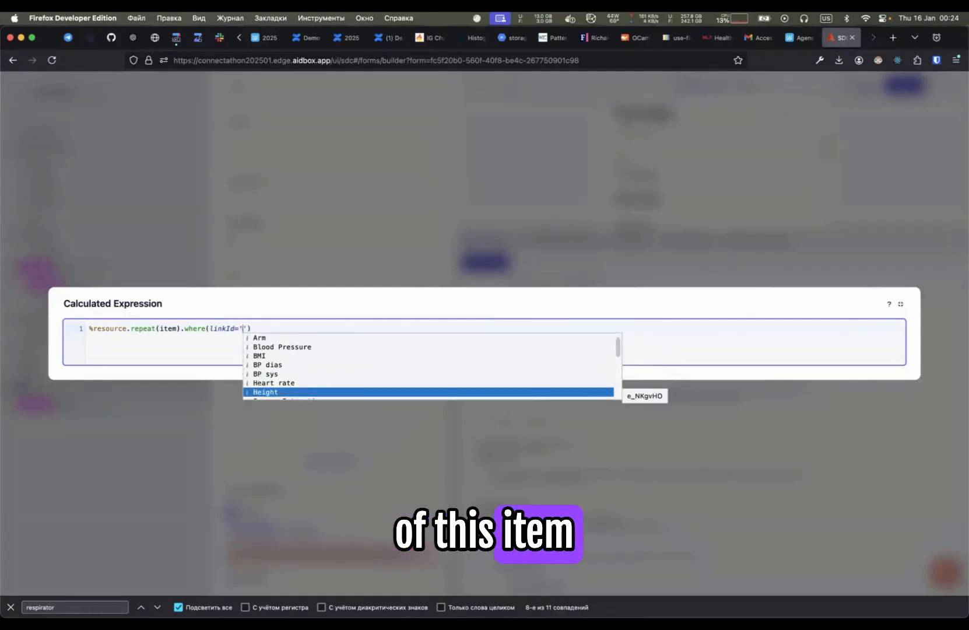
{"action": "type", "text": "ge"}
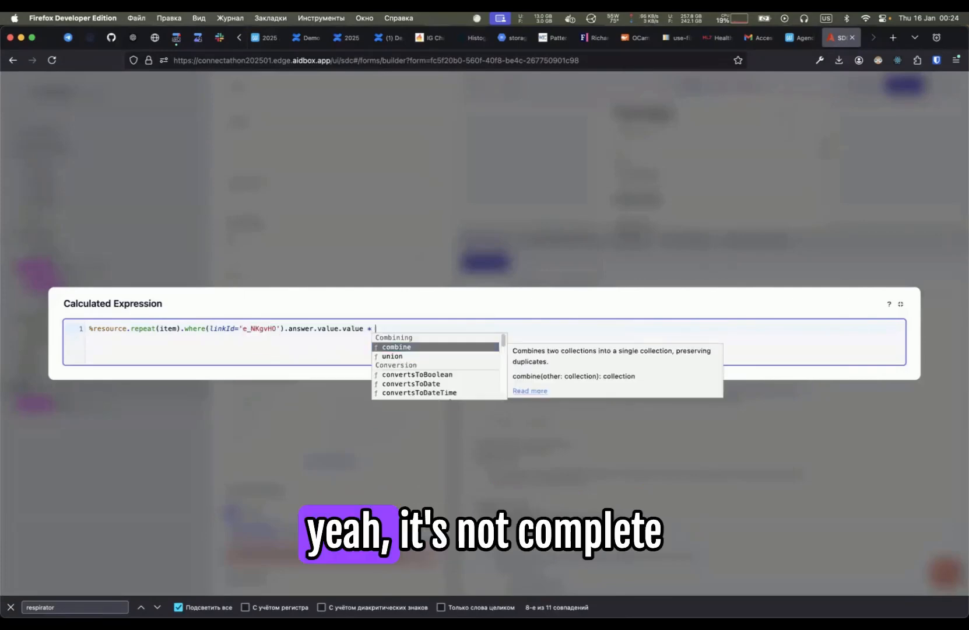
{"action": "type", "text": "'"}
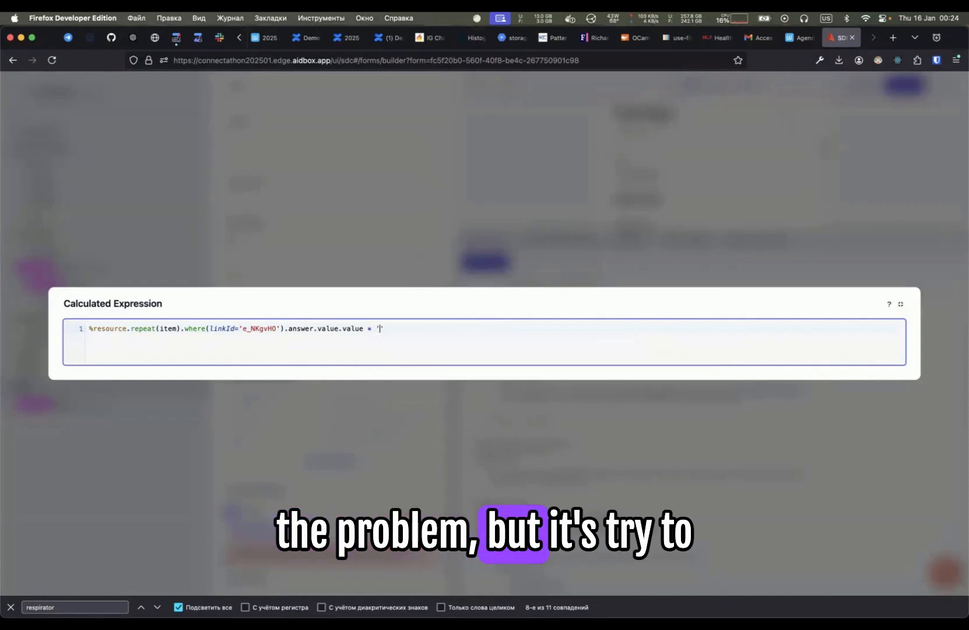
{"action": "type", "text": "1 unit'"}
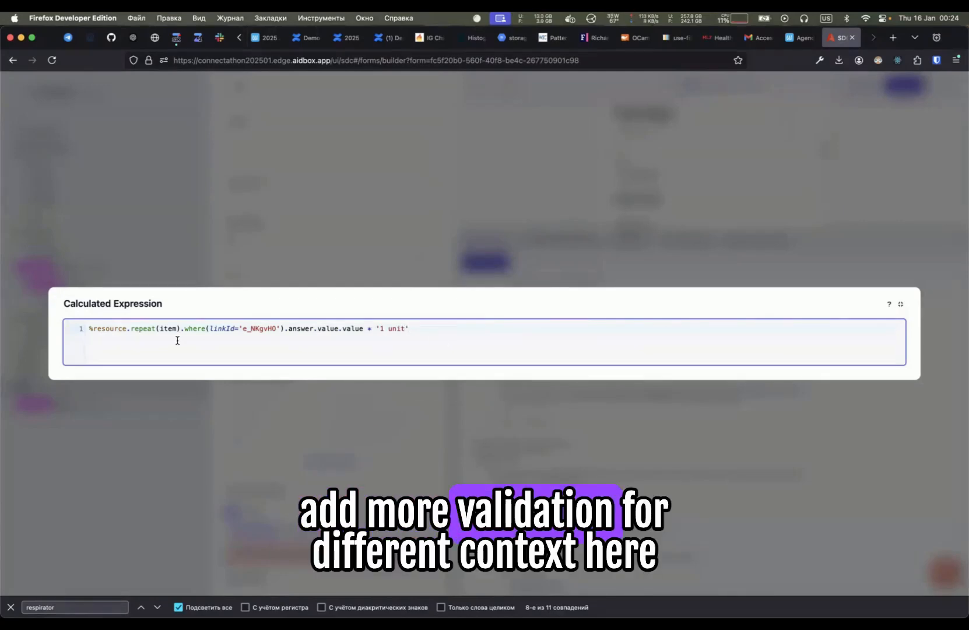
- Multiply by the quantity '1 unit' and edit its unit to '1 year'
{"action": "left_click_drag", "start_coordinate": [376, 328], "coordinate": [417, 327]}
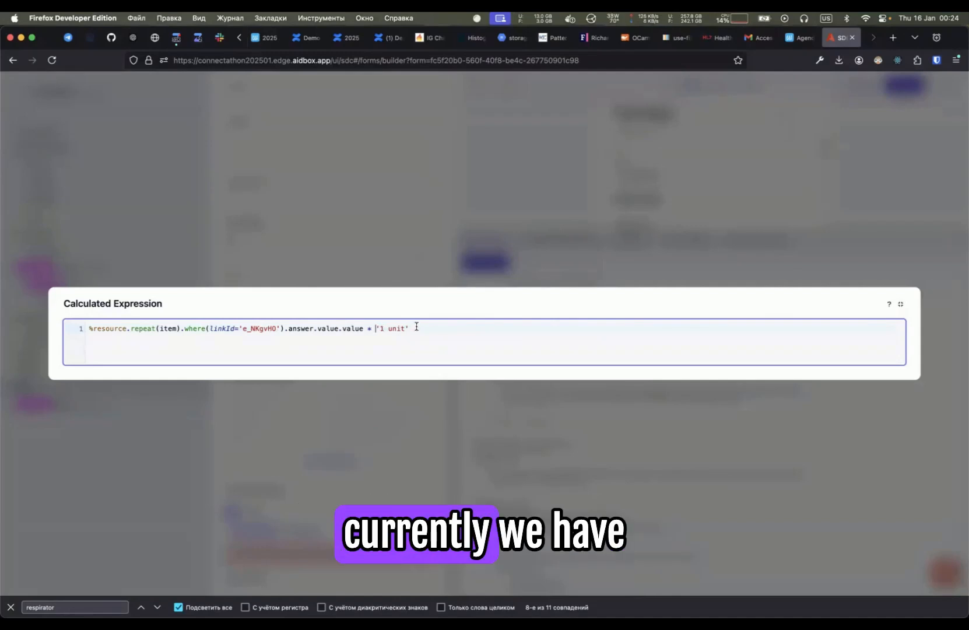
{"action": "left_click", "coordinate": [416, 327]}
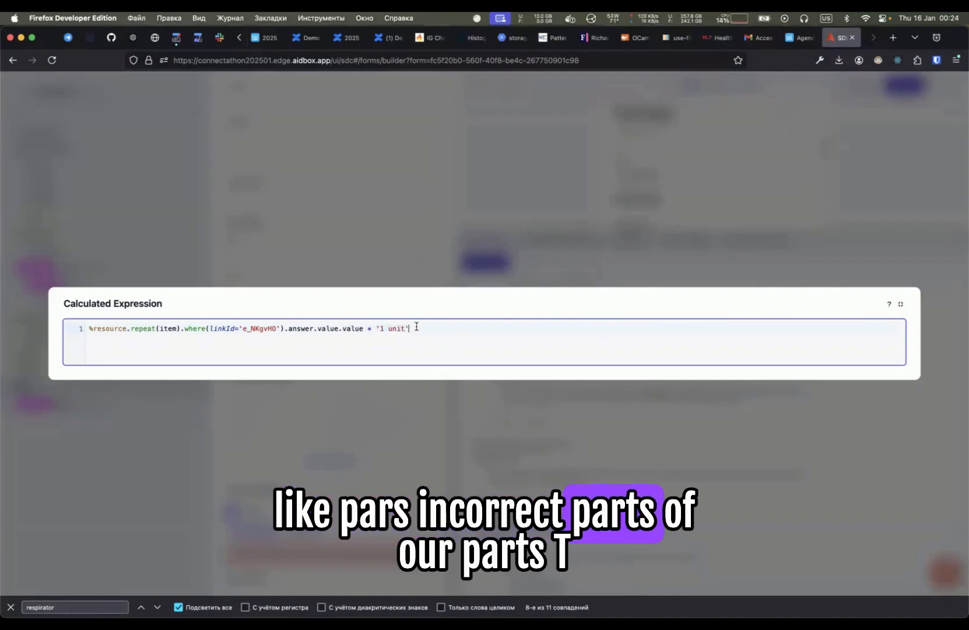
{"action": "left_click_drag", "start_coordinate": [376, 329], "coordinate": [428, 327]}
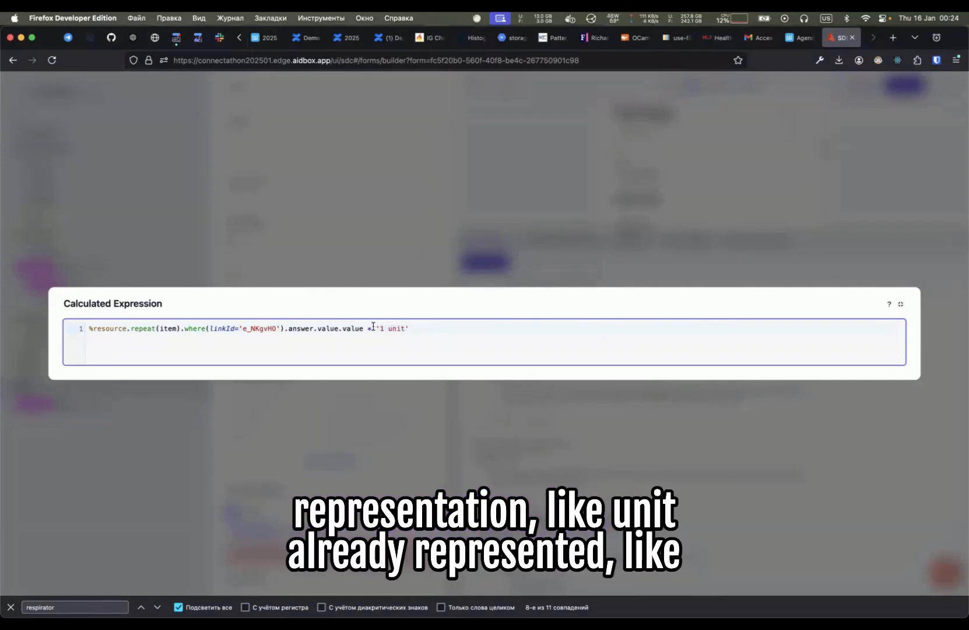
{"action": "left_click", "coordinate": [388, 329]}
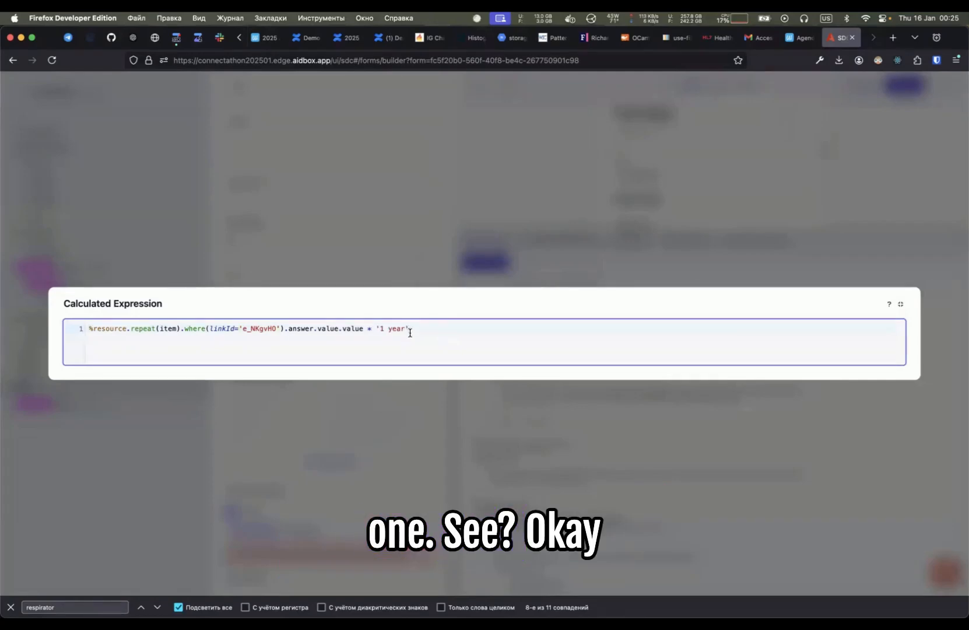
- Switch to the notes in Emacs and highlight the challenge line under FHIRPath editor
{"action": "key", "text": "super+Tab"}
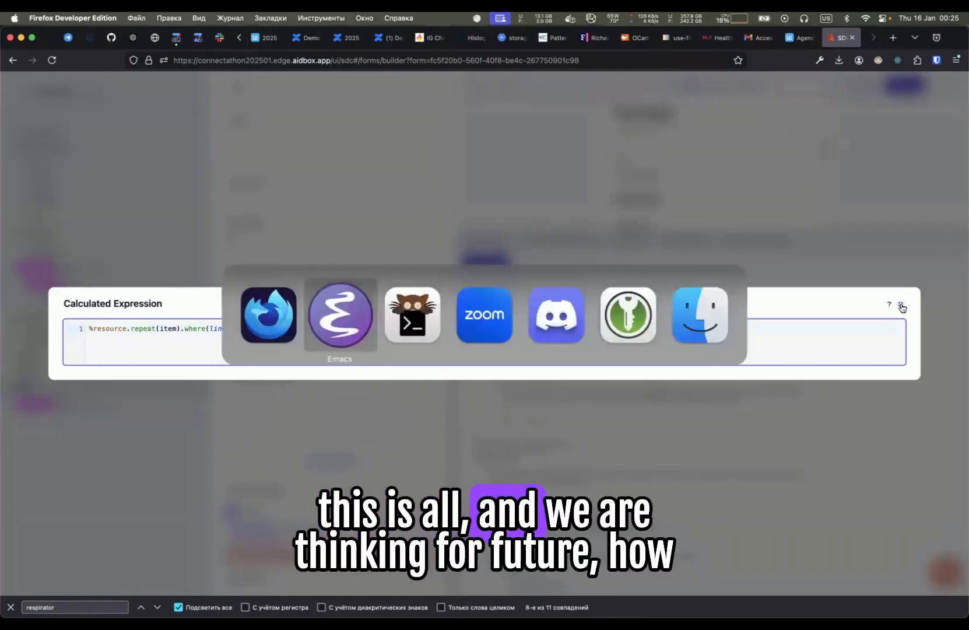
{"action": "key", "text": "j"}
{"action": "key", "text": "shift+v"}
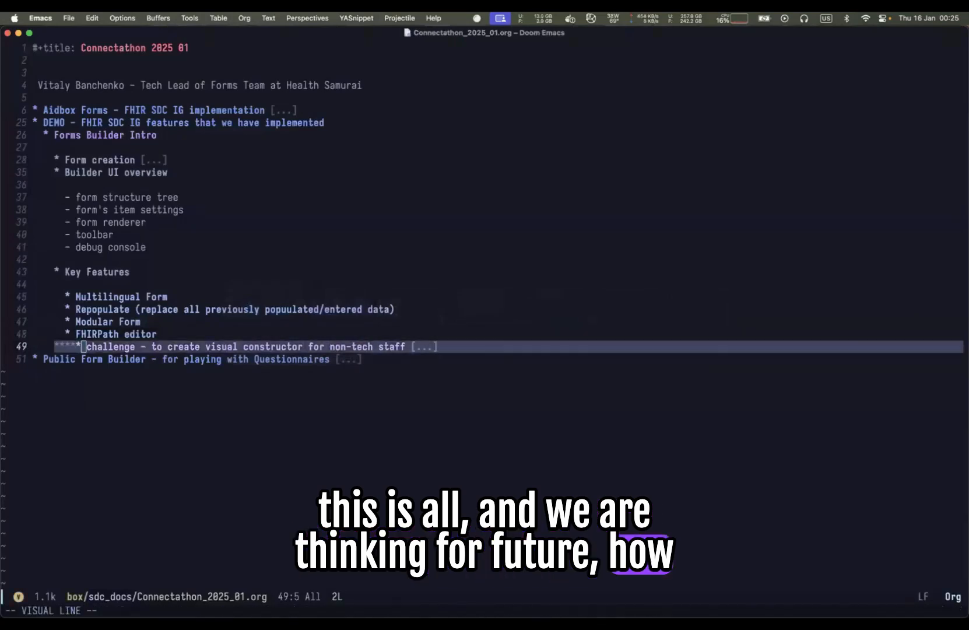
{"action": "key", "text": "Escape"}
{"action": "key", "text": "l"}
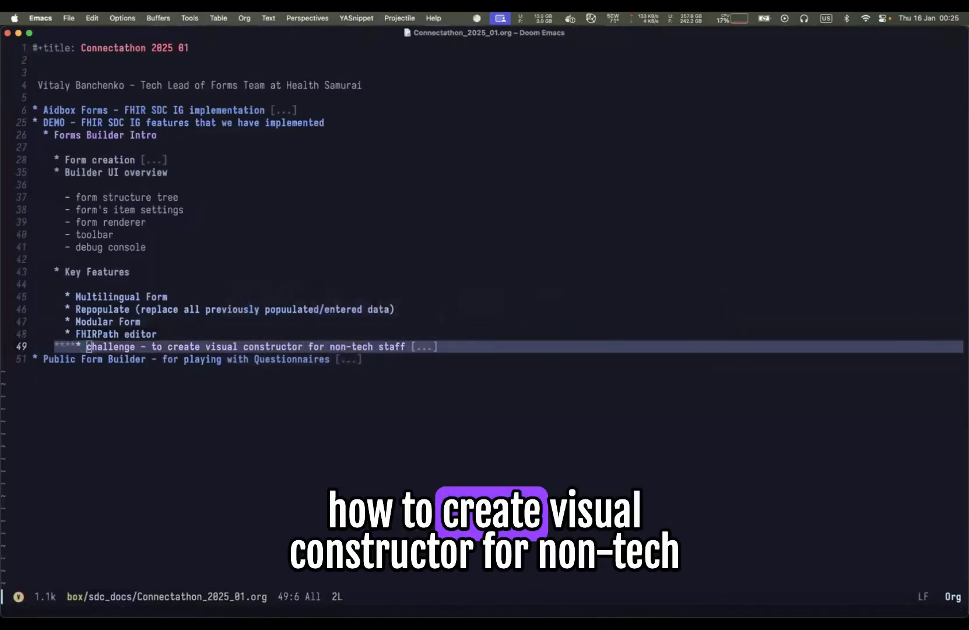
- Select the entire challenge line under FHIRPath editor in the notes
{"action": "key", "text": "w"}
{"action": "key", "text": "w"}
{"action": "key", "text": "w"}
{"action": "key", "text": "w"}
{"action": "key", "text": "w"}
{"action": "key", "text": "l"}
{"action": "key", "text": "l"}
{"action": "key", "text": "l"}
{"action": "key", "text": "l"}
{"action": "key", "text": "l"}
{"action": "key", "text": "l"}
{"action": "key", "text": "shift+v"}
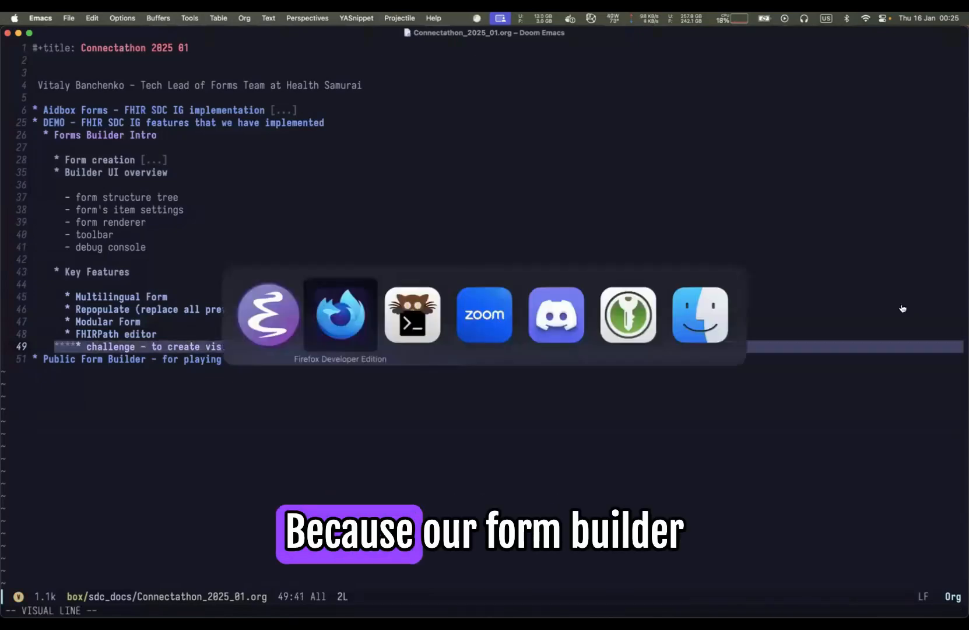
- Switch back to the form builder and shrink the debug console to enlarge the form preview
{"action": "key", "text": "super+Tab"}
{"action": "left_click", "coordinate": [923, 275]}
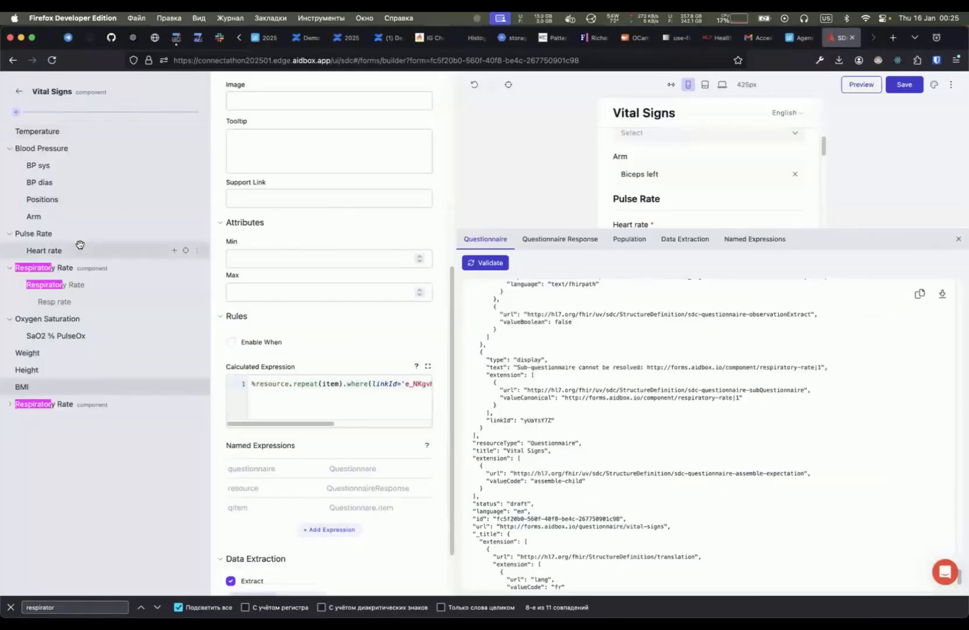
{"action": "left_click_drag", "start_coordinate": [513, 228], "coordinate": [521, 417]}
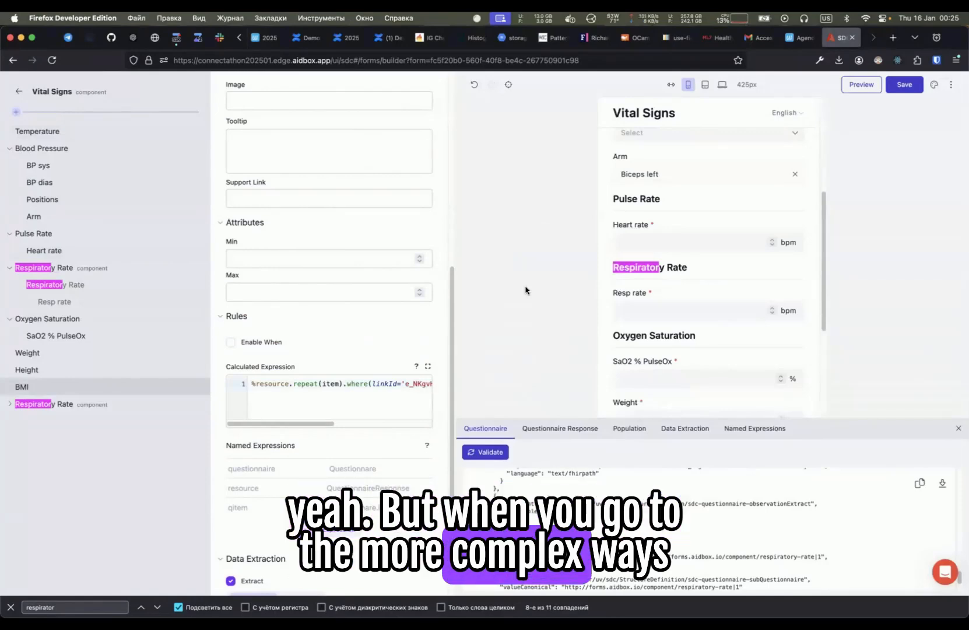
{"action": "left_click", "coordinate": [353, 387]}
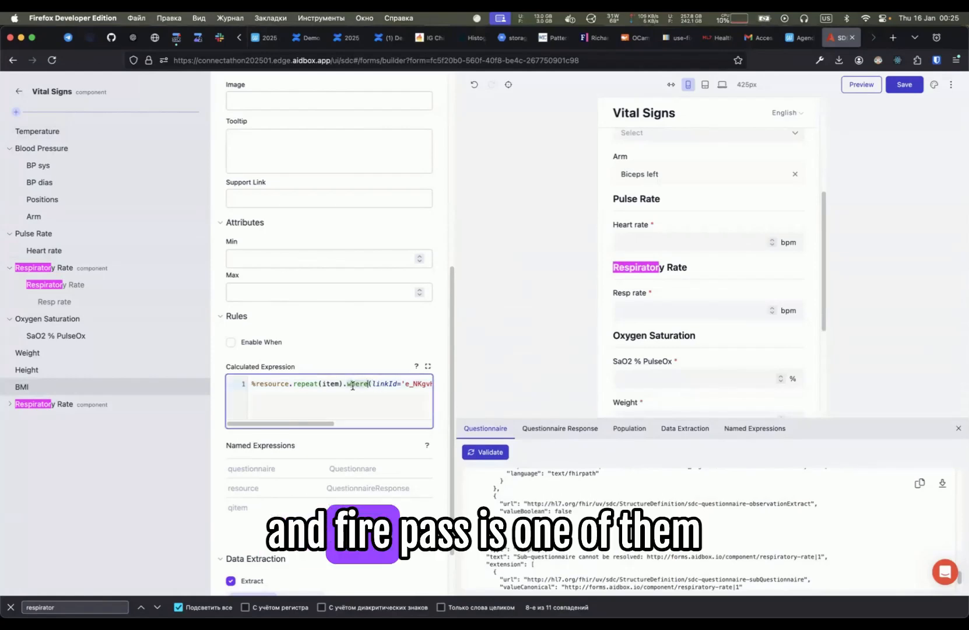
{"action": "left_click", "coordinate": [502, 326]}
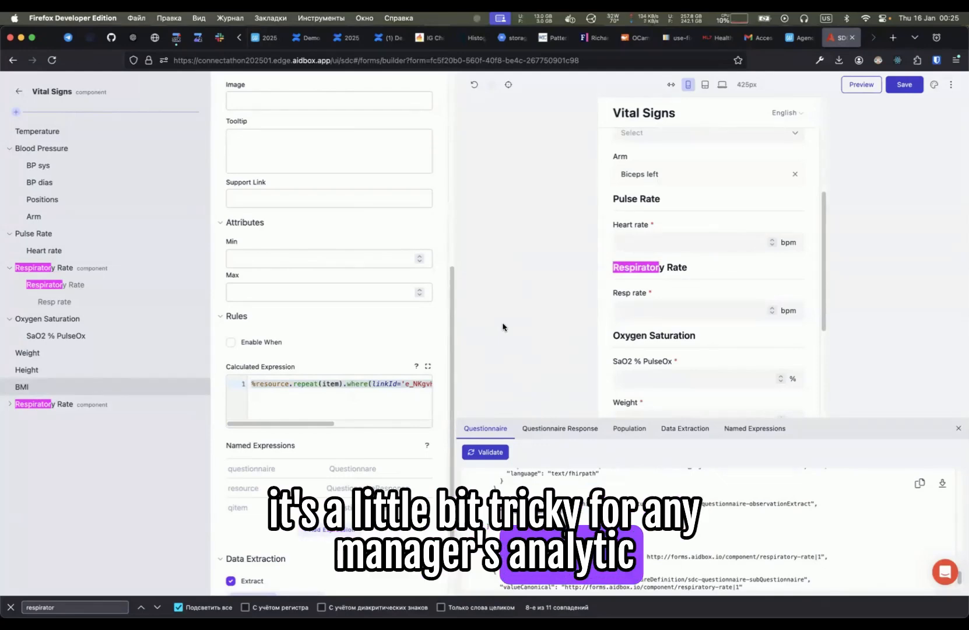
{"action": "left_click", "coordinate": [325, 417]}
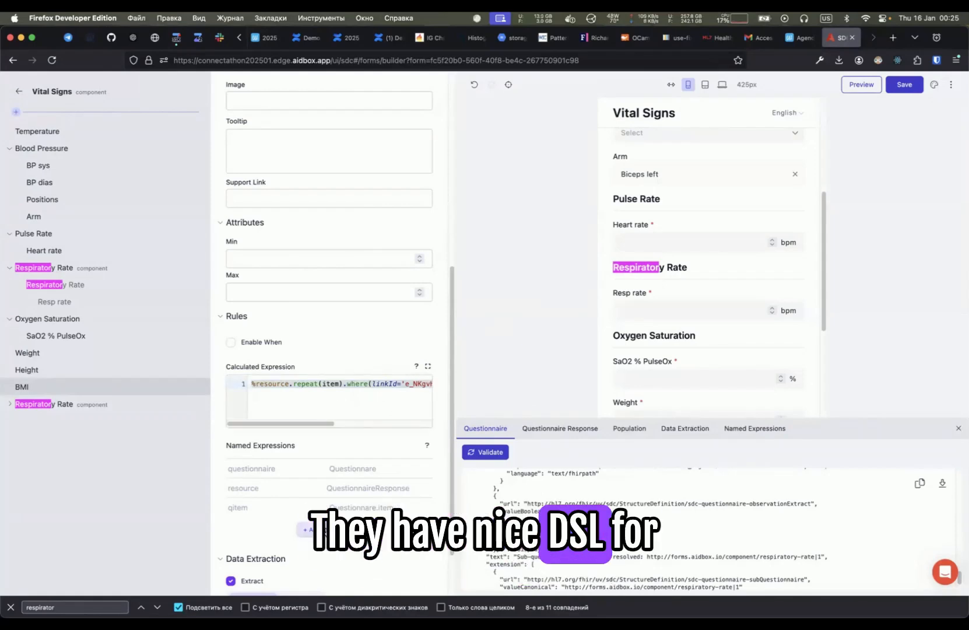
- Turn on the Enable When rule for the BMI item and add a new condition
{"action": "scroll", "coordinate": [308, 401], "scroll_direction": "down", "scroll_amount": 3}
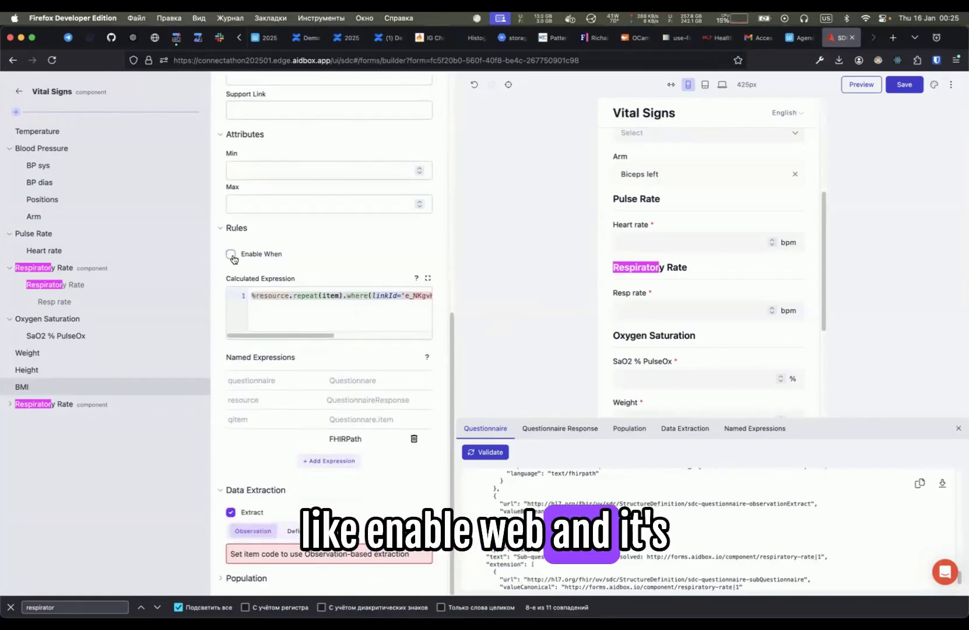
{"action": "left_click", "coordinate": [231, 254]}
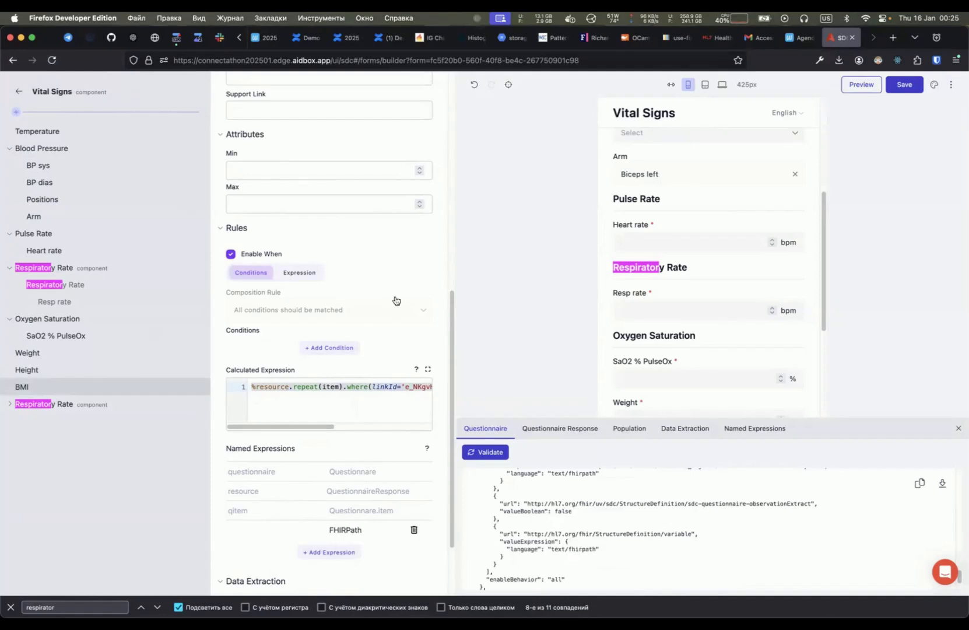
{"action": "left_click", "coordinate": [330, 348]}
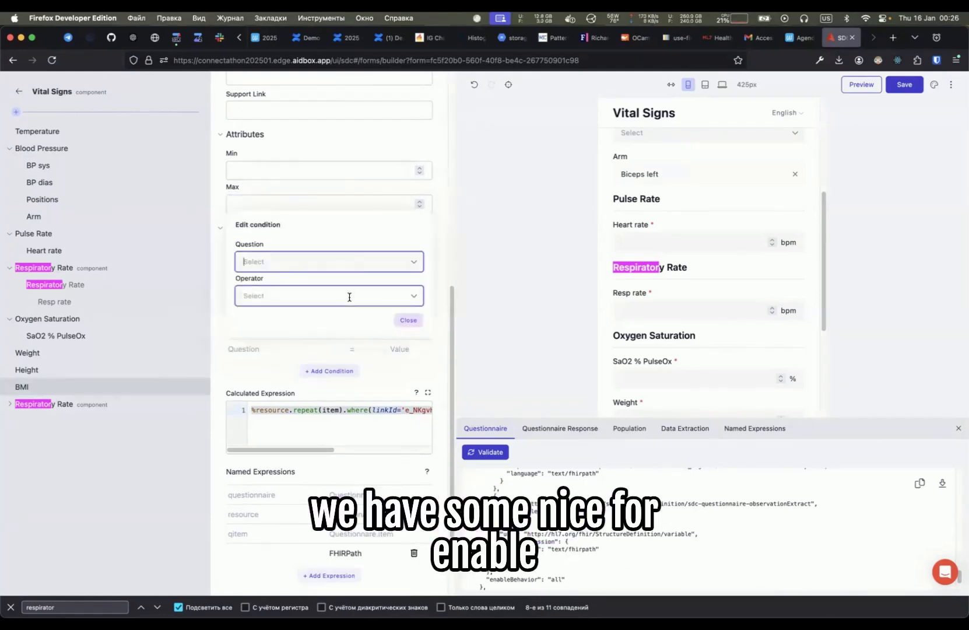
- Try a condition on the BP dias question with the Not equal to operator
{"action": "left_click", "coordinate": [355, 262]}
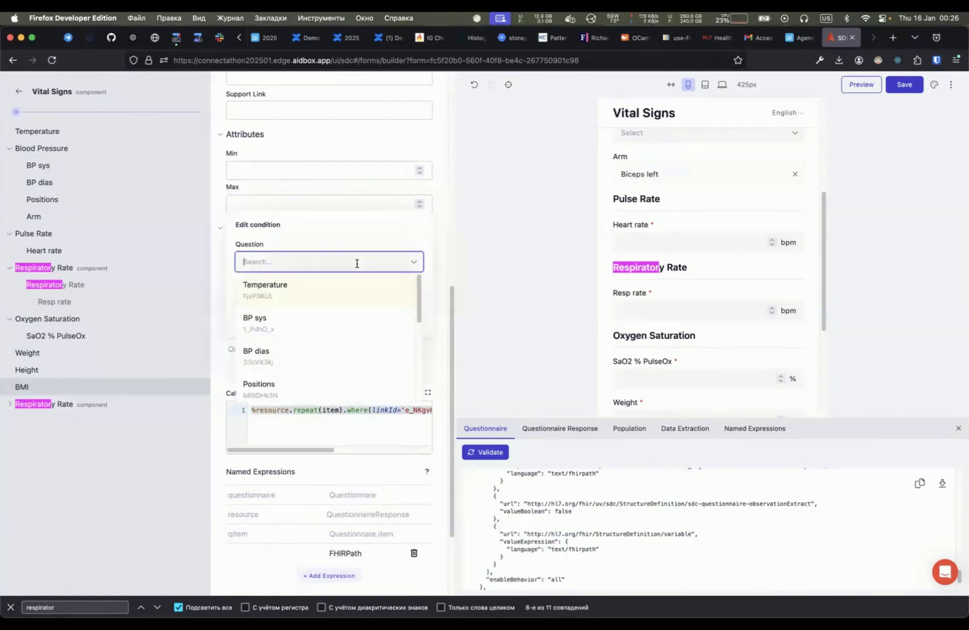
{"action": "left_click", "coordinate": [321, 351]}
{"action": "left_click", "coordinate": [305, 297]}
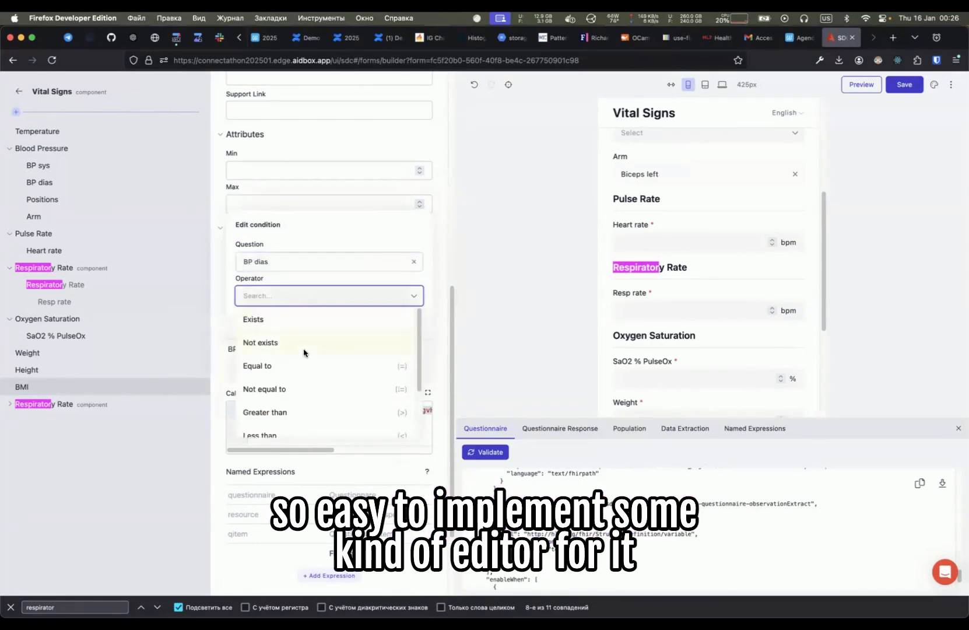
{"action": "left_click", "coordinate": [304, 352]}
{"action": "left_click", "coordinate": [303, 296]}
{"action": "left_click", "coordinate": [299, 389]}
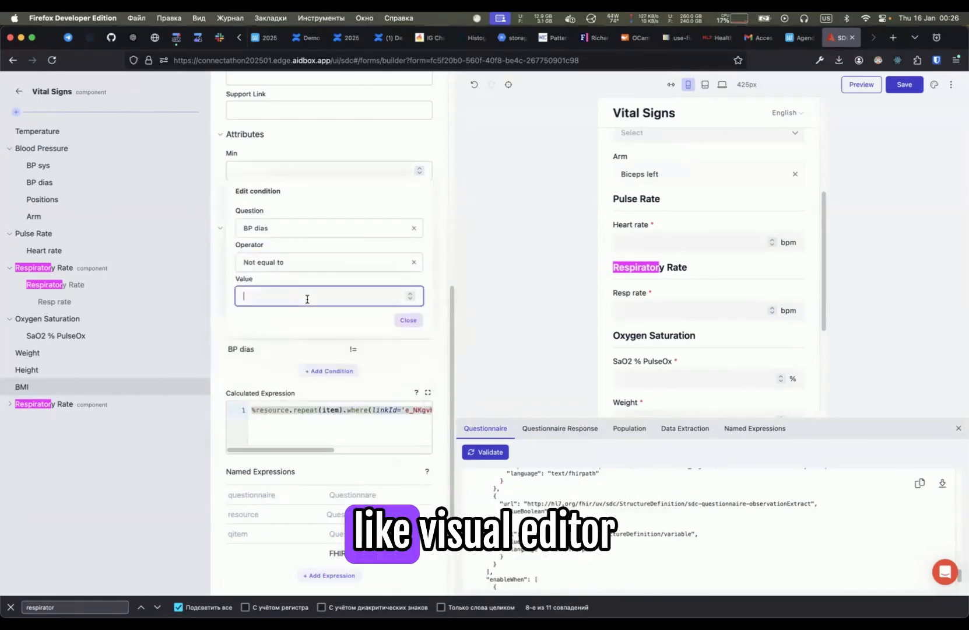
{"action": "left_click", "coordinate": [307, 261]}
- Set the condition to the Positions question, operator Equal to, value Lying, and close the condition editor
{"action": "left_click", "coordinate": [298, 229]}
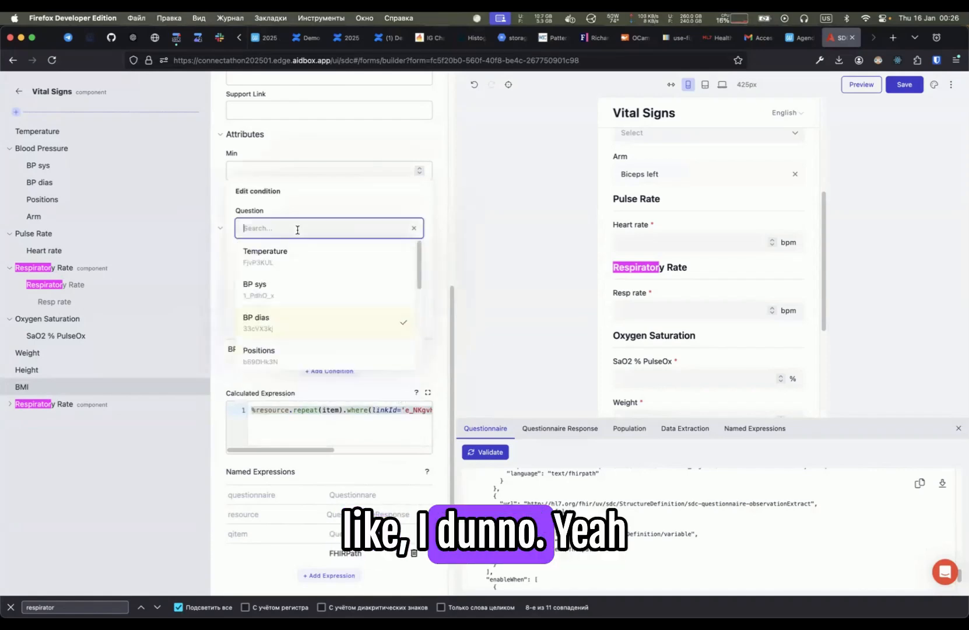
{"action": "left_click", "coordinate": [294, 353]}
{"action": "left_click", "coordinate": [298, 295]}
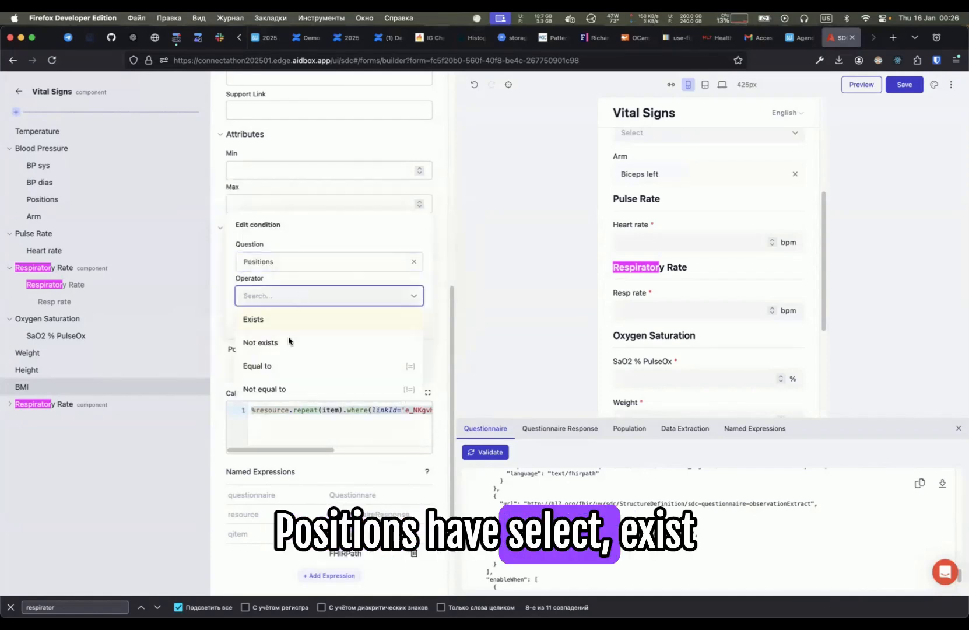
{"action": "left_click", "coordinate": [286, 365]}
{"action": "left_click", "coordinate": [285, 296]}
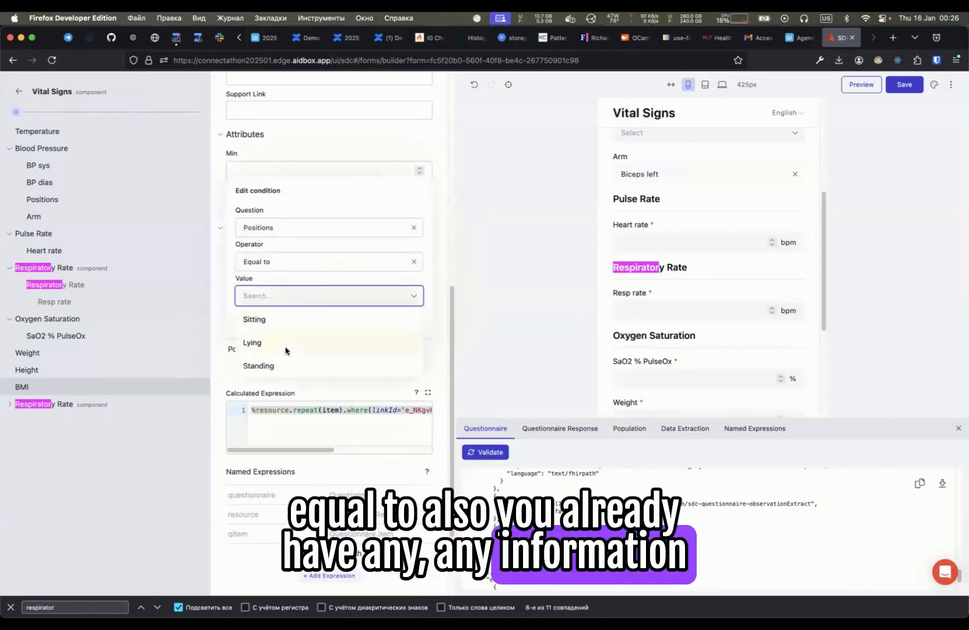
{"action": "left_click", "coordinate": [284, 348]}
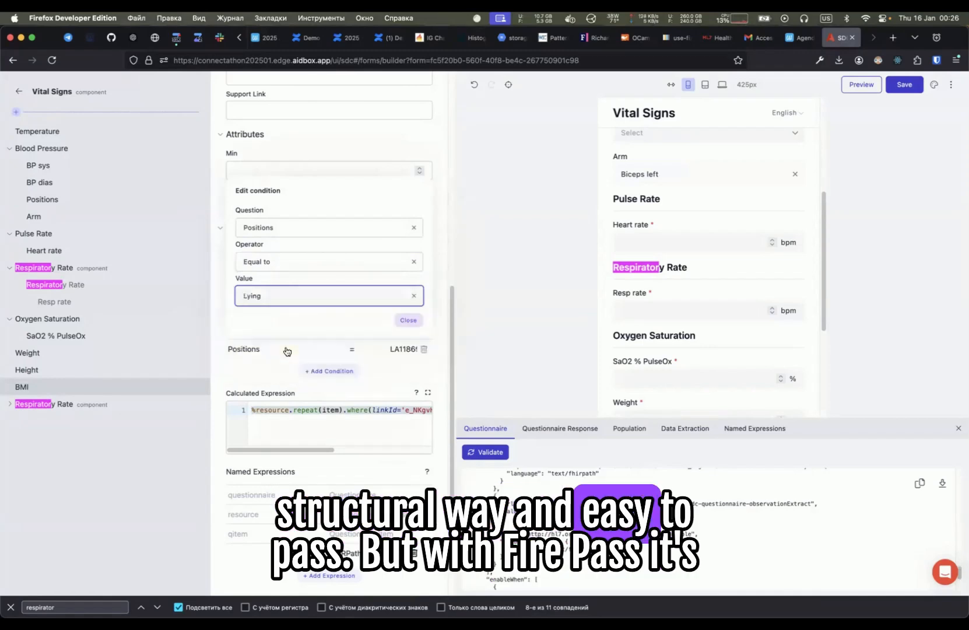
{"action": "left_click", "coordinate": [369, 419]}
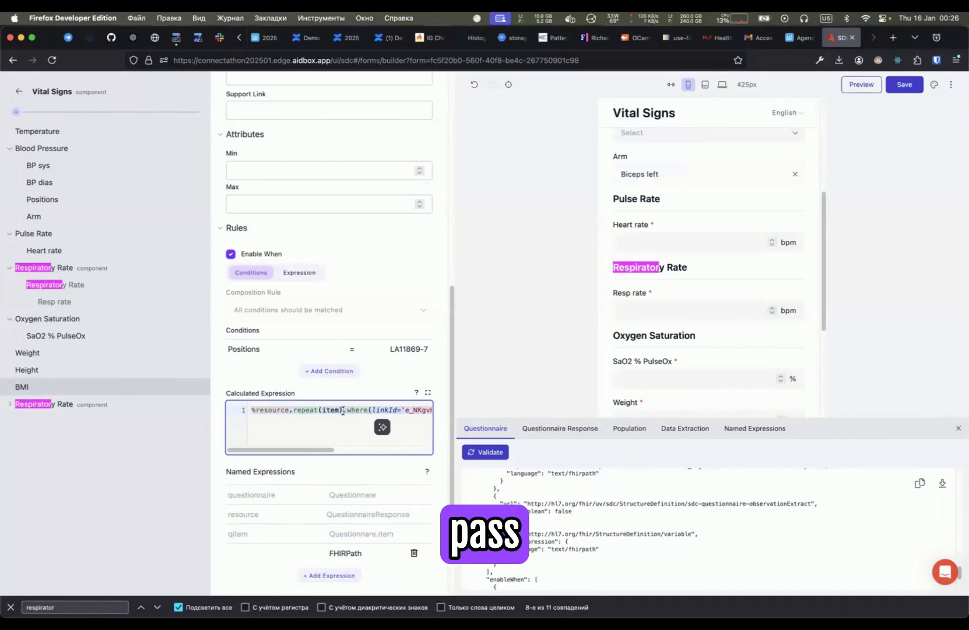
- Open the calculated expression in the expanded editor to review it, then collapse it again
{"action": "left_click_drag", "start_coordinate": [343, 410], "coordinate": [251, 410]}
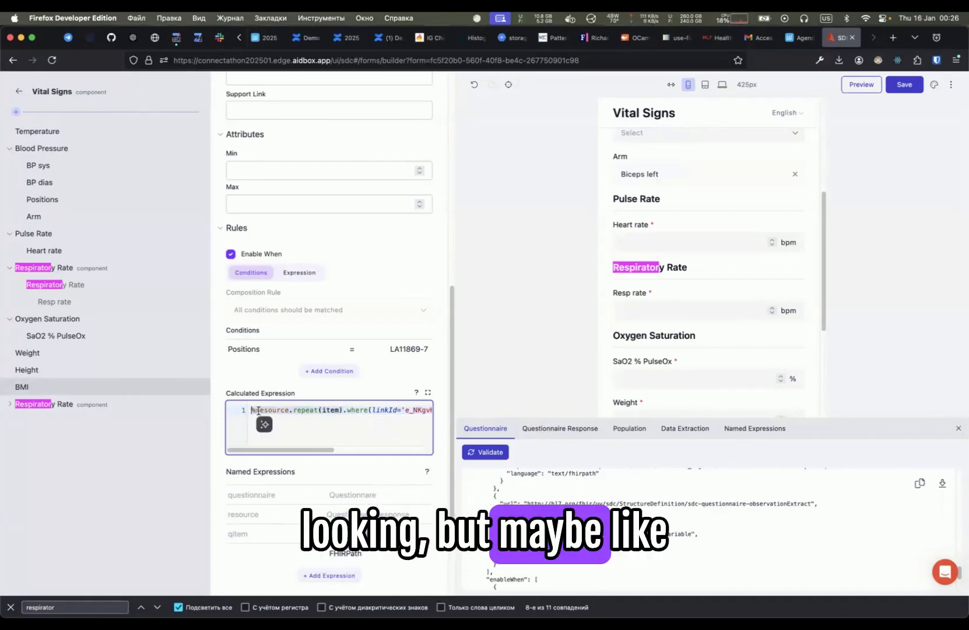
{"action": "left_click", "coordinate": [427, 392]}
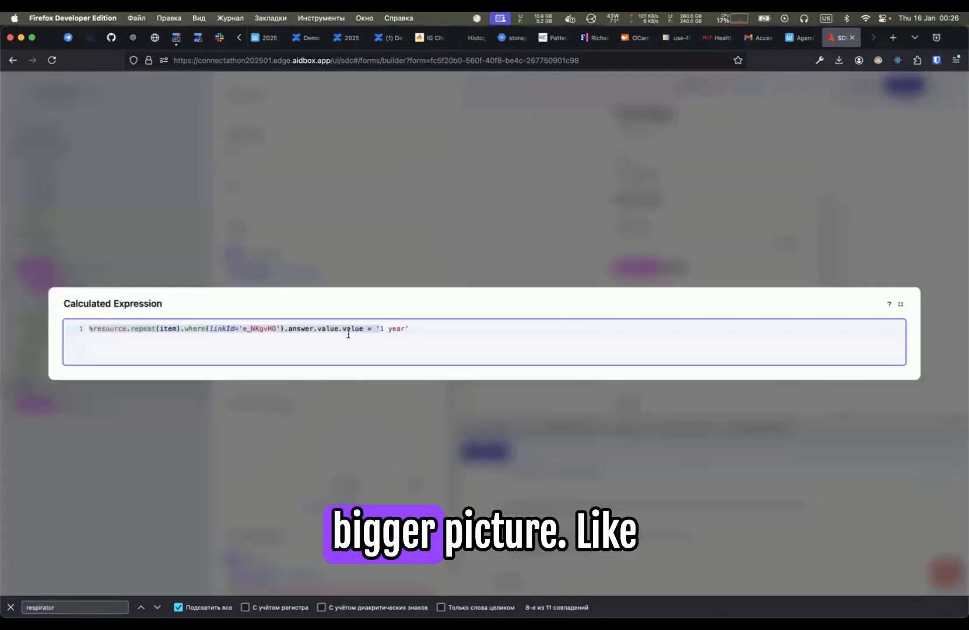
{"action": "left_click", "coordinate": [374, 328]}
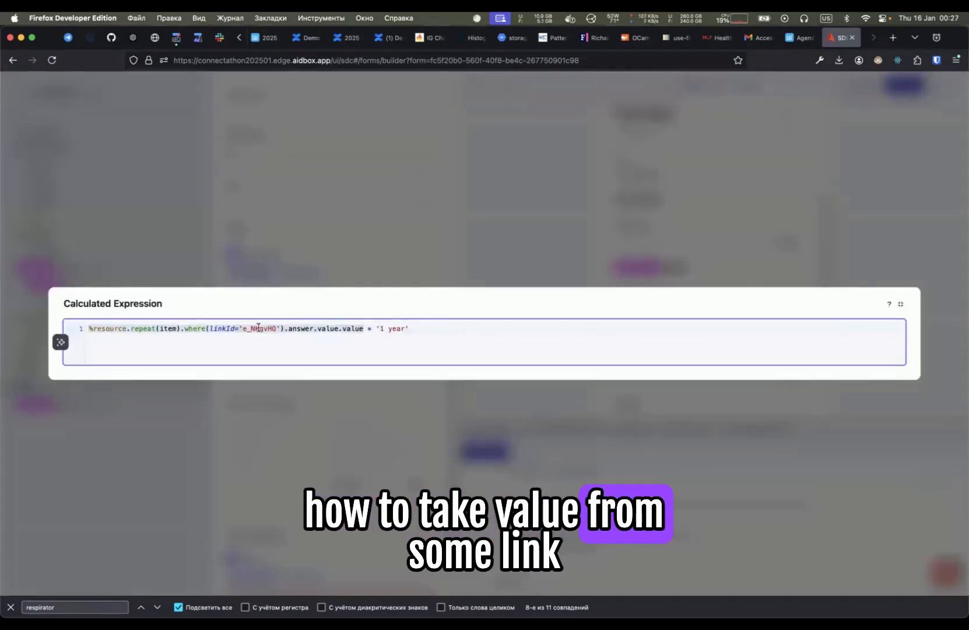
{"action": "left_click_drag", "start_coordinate": [376, 329], "coordinate": [466, 335]}
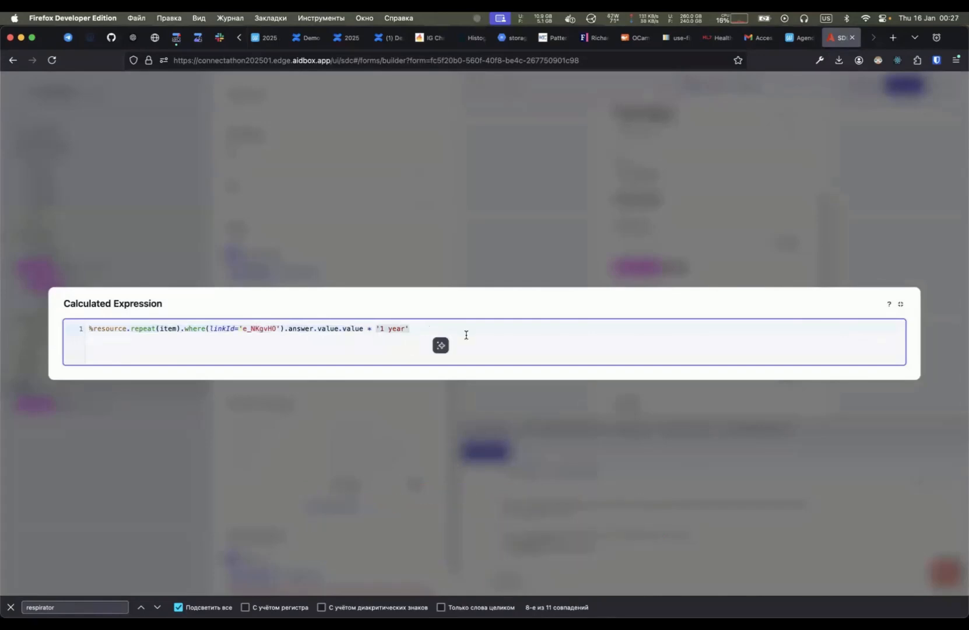
{"action": "left_click", "coordinate": [902, 305]}
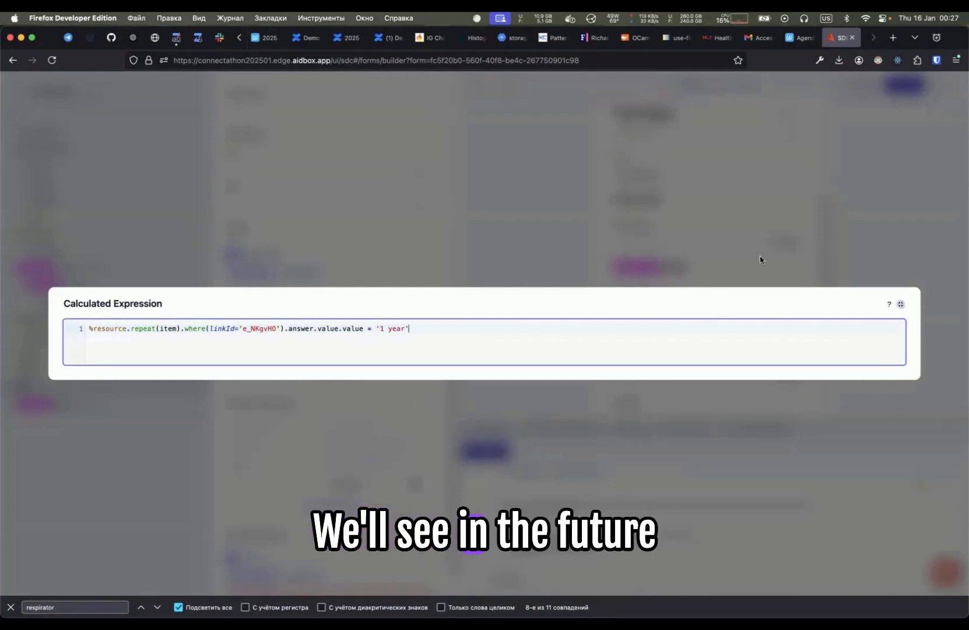
{"action": "scroll", "coordinate": [326, 431], "scroll_direction": "right", "scroll_amount": 2}
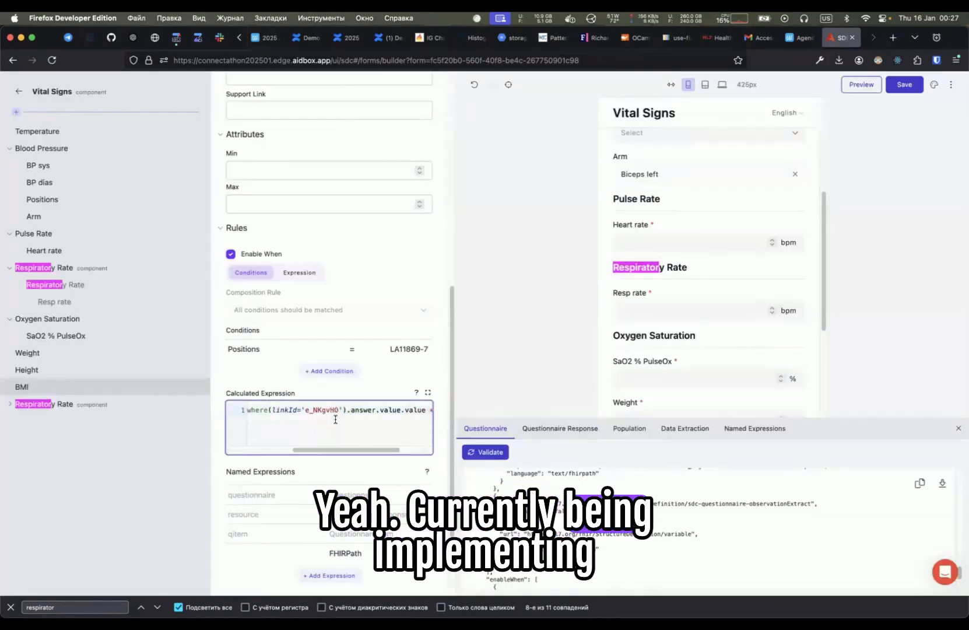
{"action": "key", "text": "ctrl+Up"}
{"action": "key", "text": "ctrl+Up"}
{"action": "left_click_drag", "start_coordinate": [336, 420], "coordinate": [516, 380]}
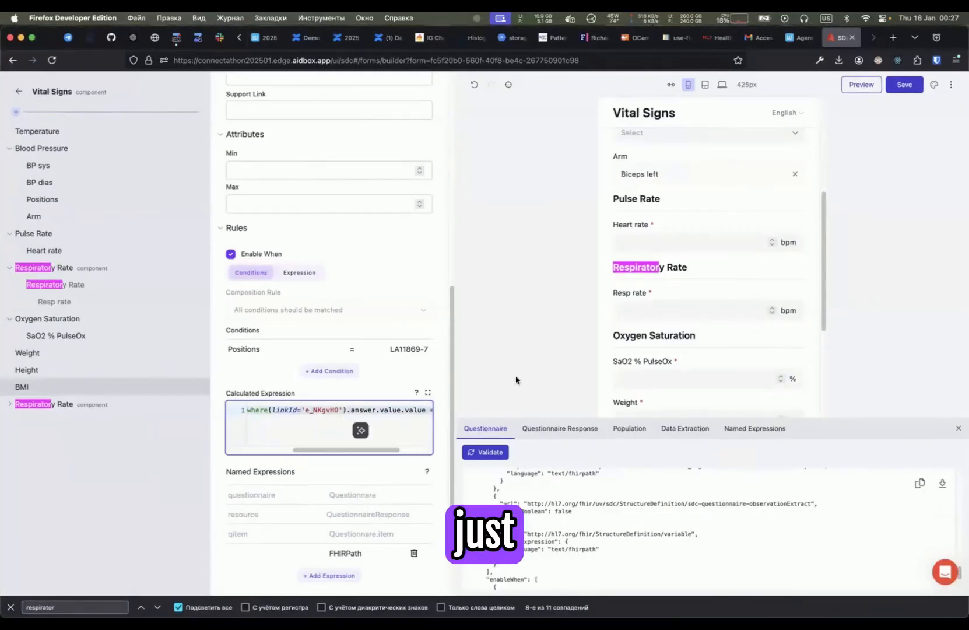
{"action": "left_click", "coordinate": [515, 379]}
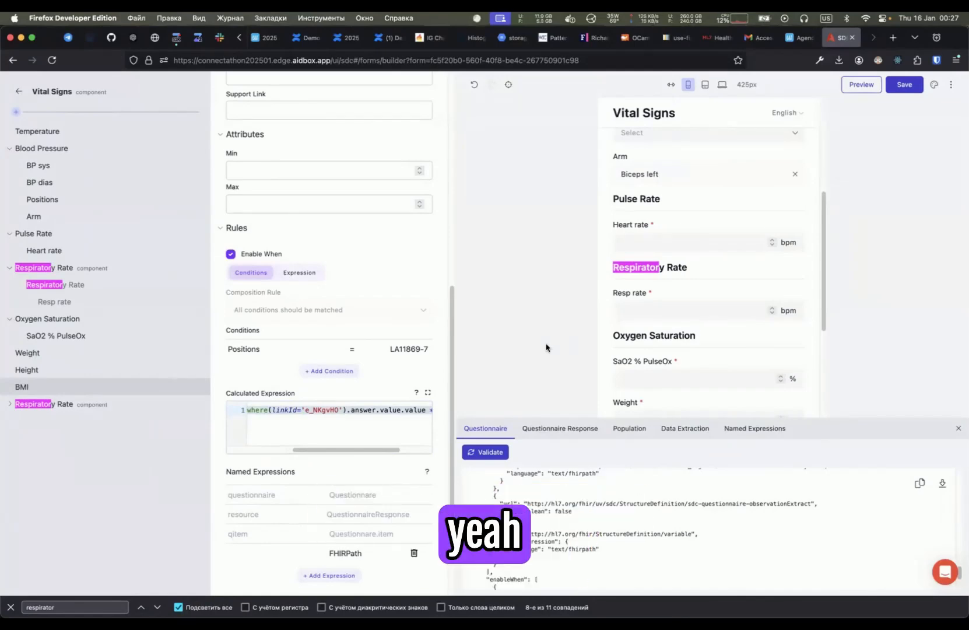
- Switch to the notes in Emacs and expand the Public Form Builder heading
{"action": "key", "text": "super+Tab"}
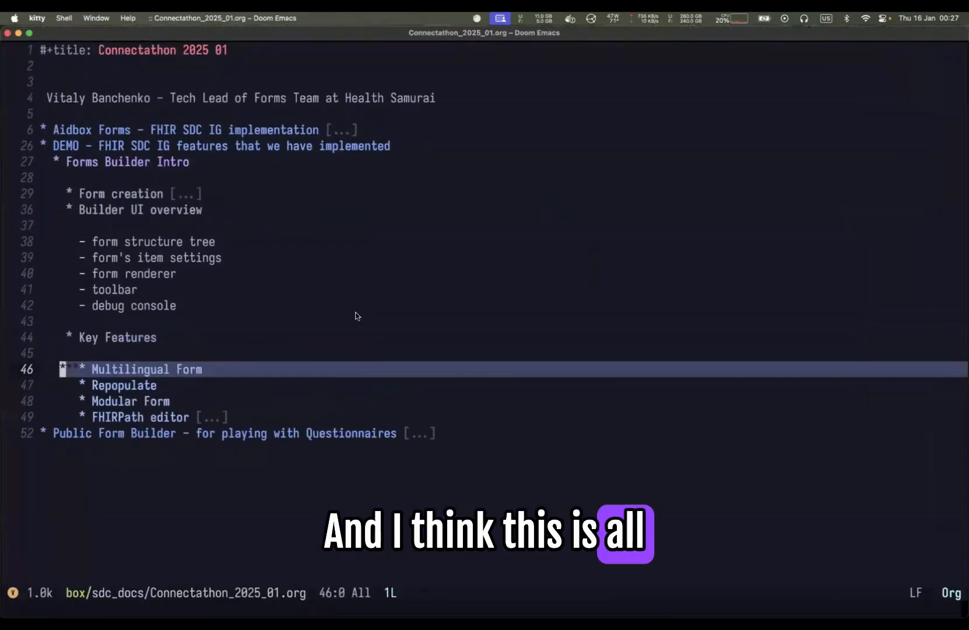
{"action": "key", "text": "j"}
{"action": "key", "text": "j"}
{"action": "key", "text": "j"}
{"action": "key", "text": "j"}
{"action": "key", "text": "Escape"}
{"action": "key", "text": "Tab"}
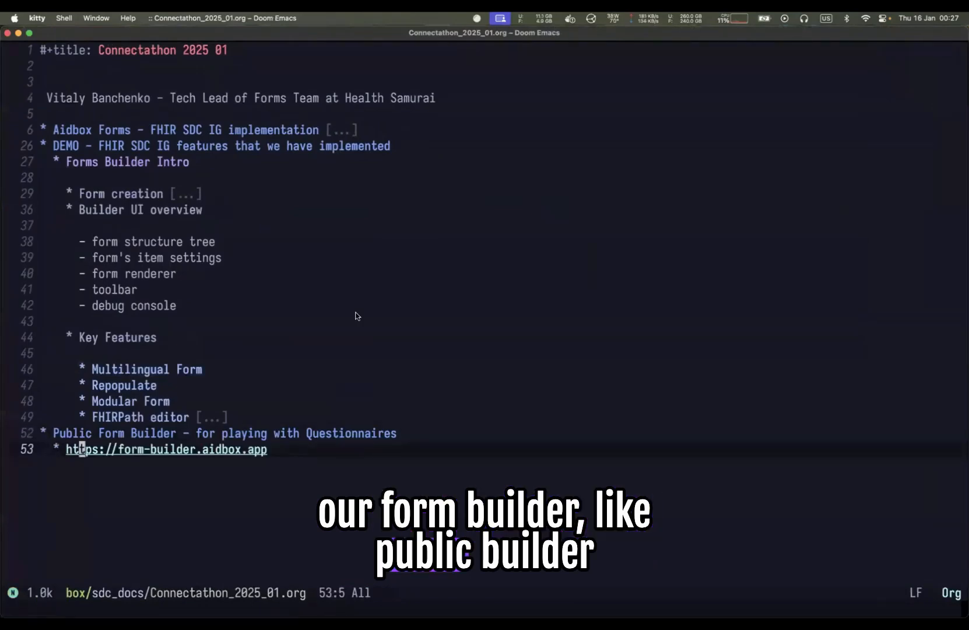
{"action": "key", "text": "l"}
{"action": "key", "text": "l"}
{"action": "key", "text": "l"}
{"action": "key", "text": "l"}
{"action": "key", "text": "l"}
{"action": "key", "text": "l"}
{"action": "key", "text": "l"}
{"action": "left_click_drag", "start_coordinate": [276, 450], "coordinate": [66, 450]}
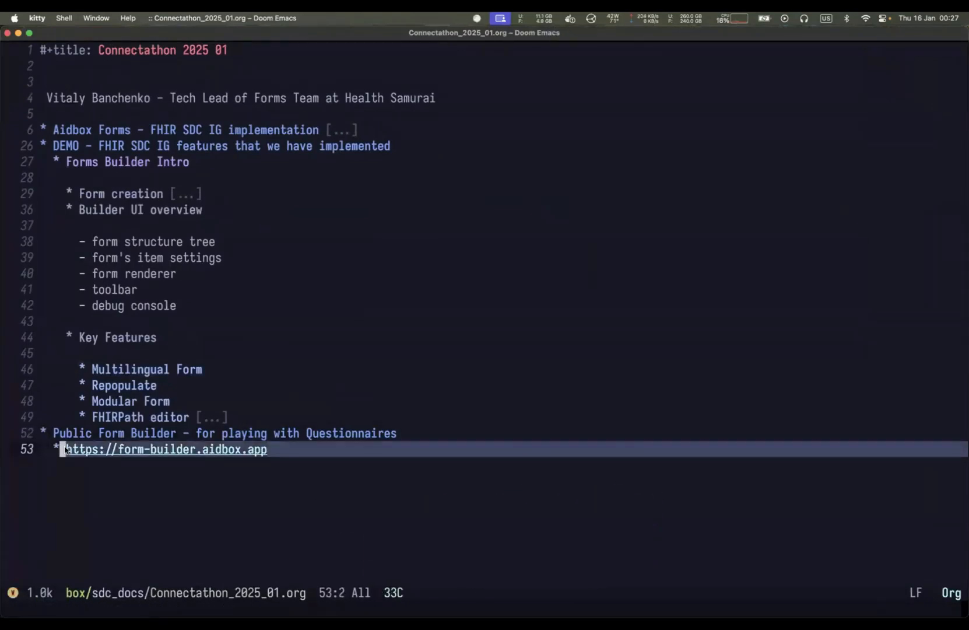
{"action": "left_click", "coordinate": [307, 434]}
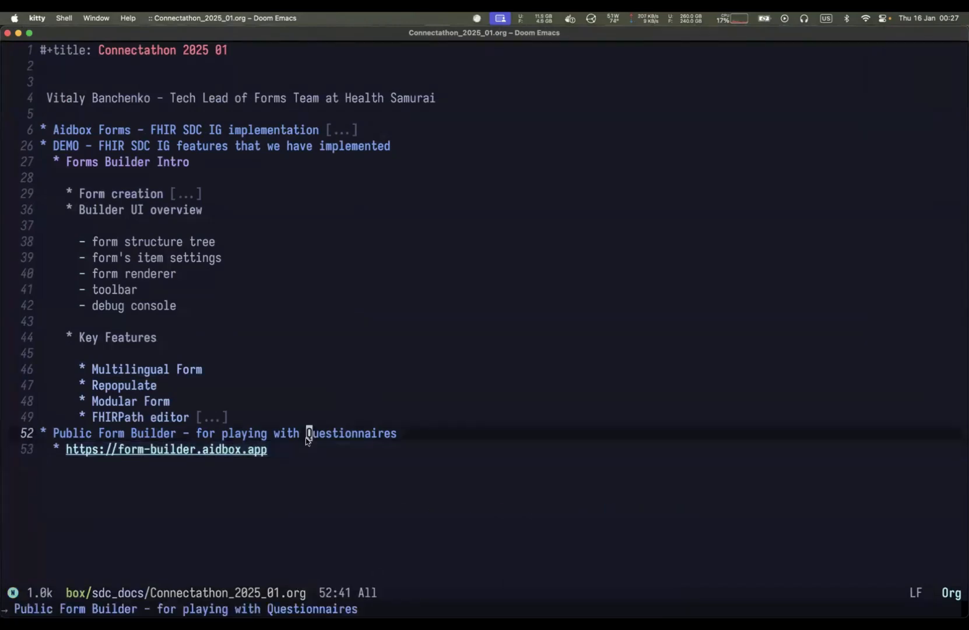
{"action": "left_click_drag", "start_coordinate": [273, 449], "coordinate": [61, 447]}
- Switch to the browser and open form-builder.aidbox.app in a new tab
{"action": "key", "text": "super+Tab"}
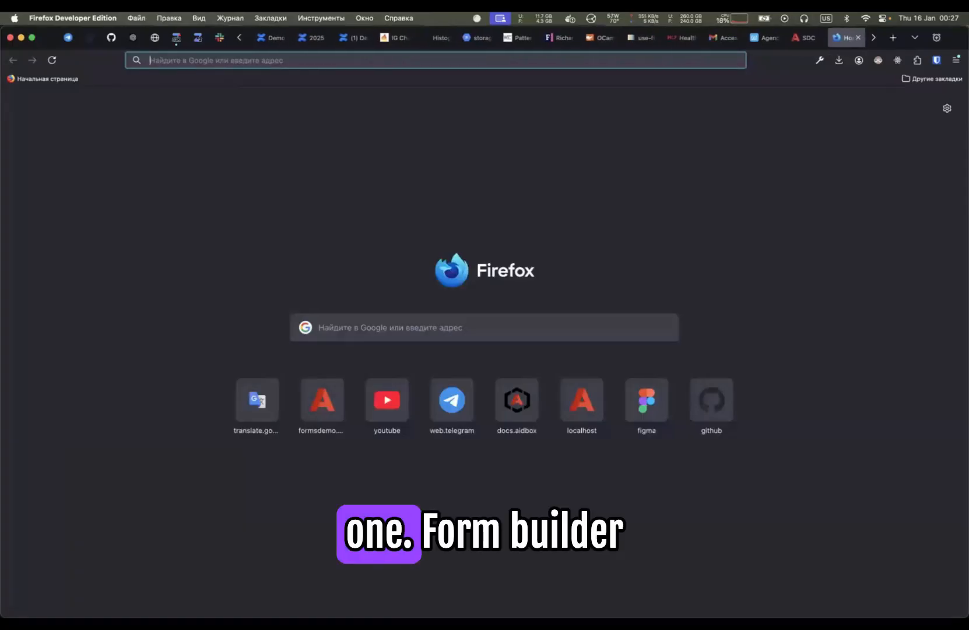
{"action": "type", "text": "form-builder.aidbox.app"}
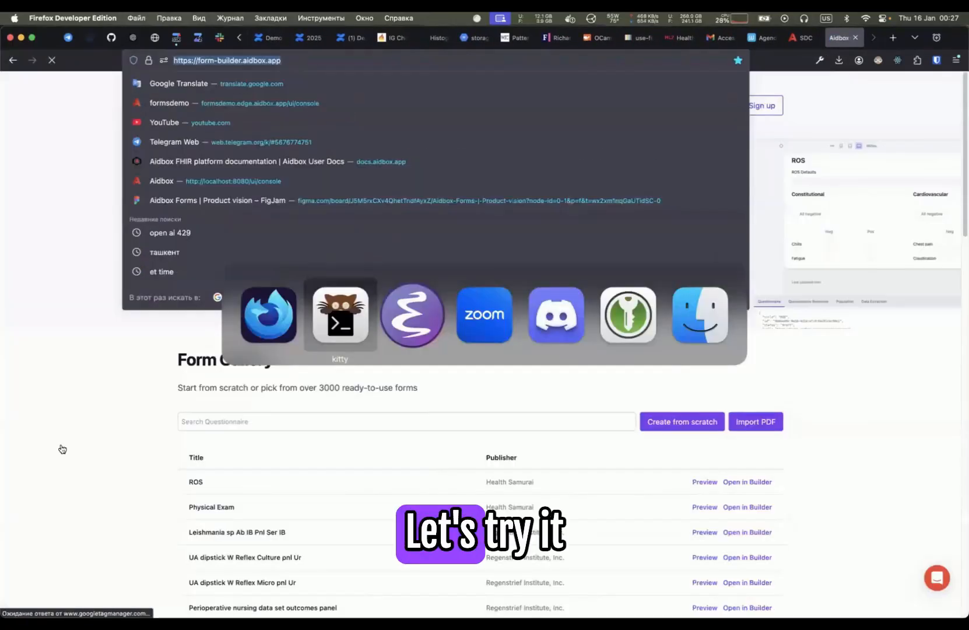
{"action": "key", "text": "super+Tab"}
{"action": "key", "text": "super+Tab"}
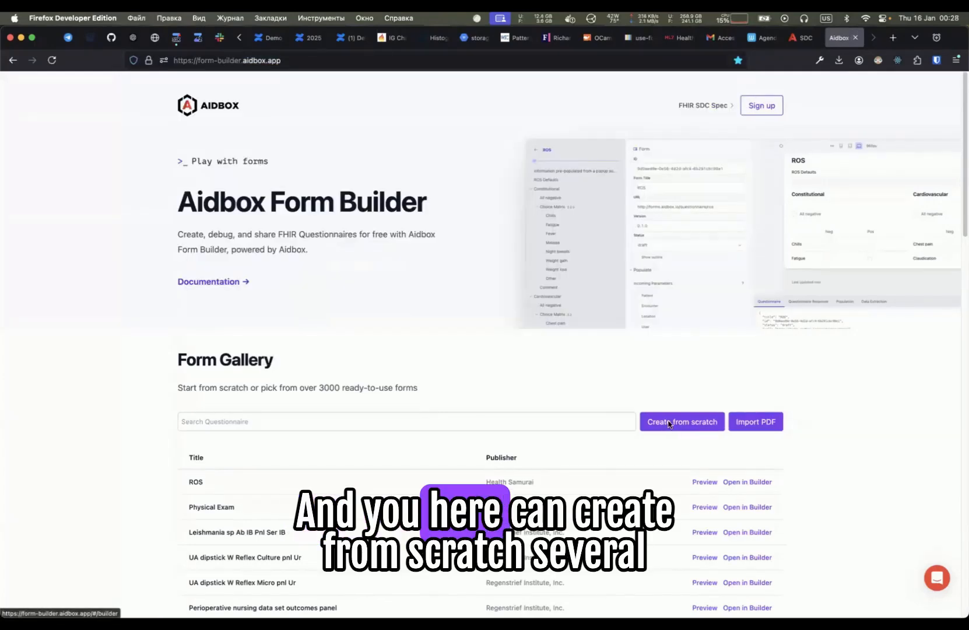
- Create a new form from scratch and open the Population tab of the debug console
{"action": "left_click", "coordinate": [669, 422]}
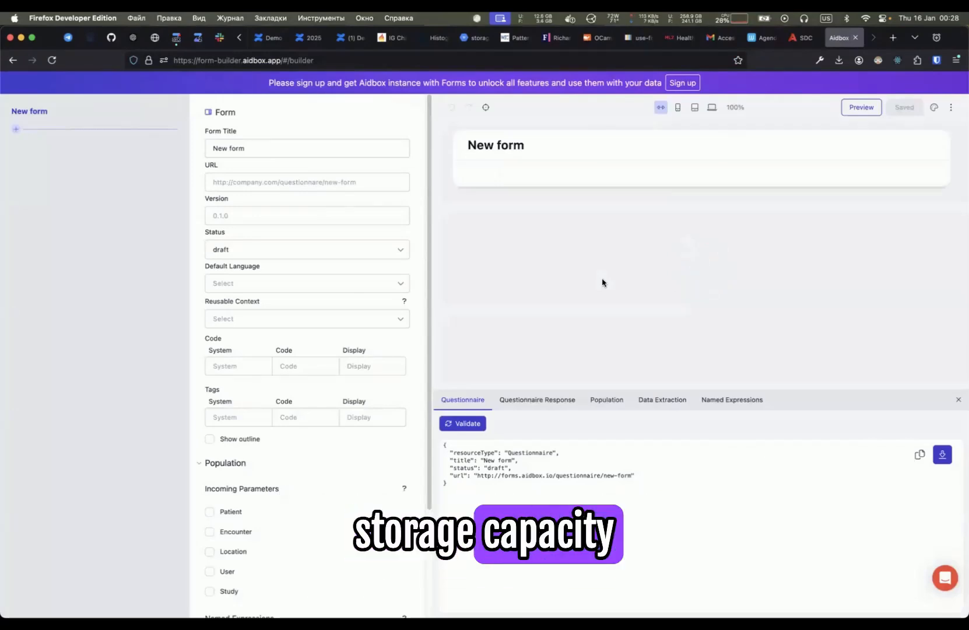
{"action": "left_click", "coordinate": [607, 400]}
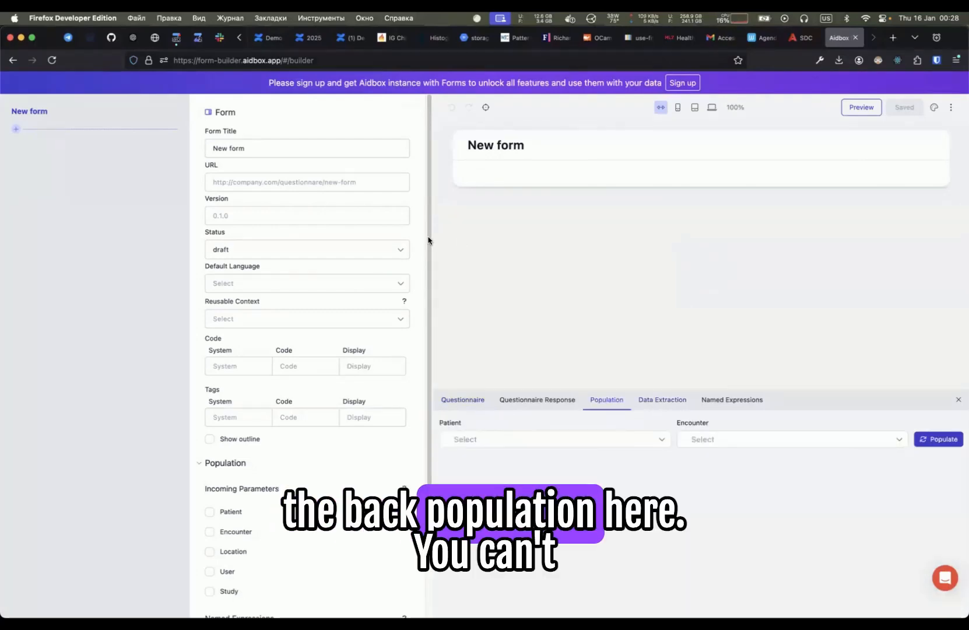